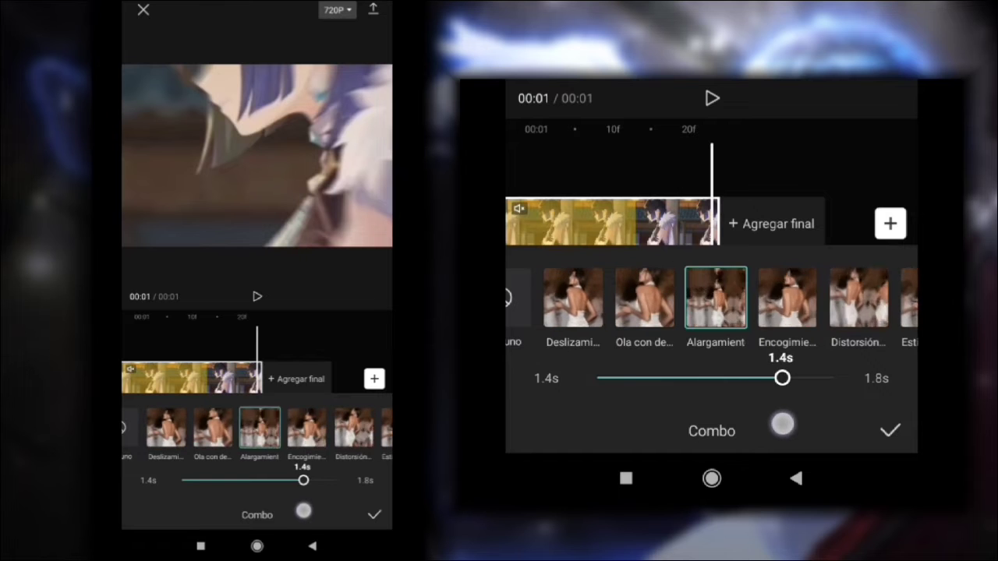
Step: Keep the 1.4s Combo animation and keyframe the clip at the audio's start, middle and end
drag(788, 394, 782, 394)
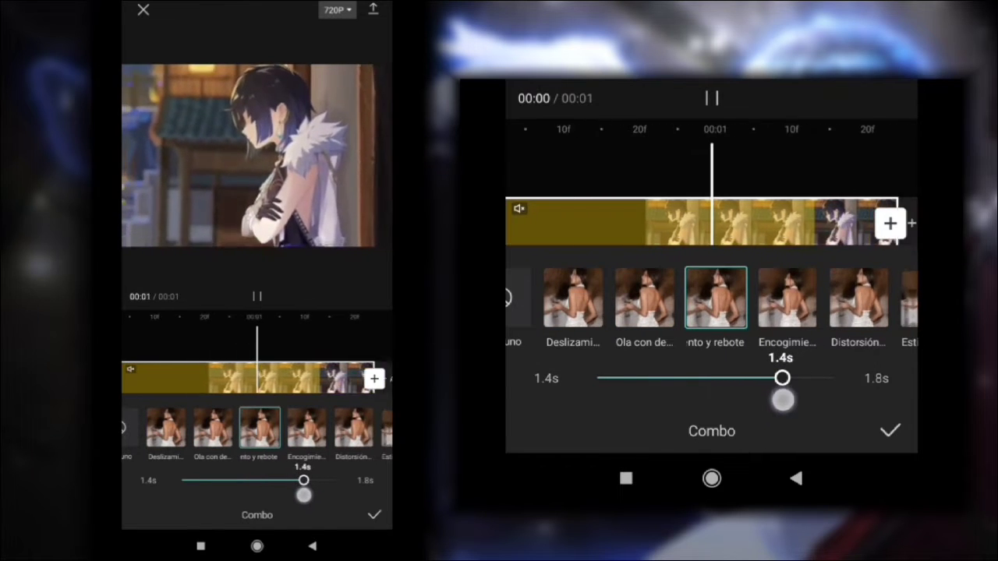
click(890, 430)
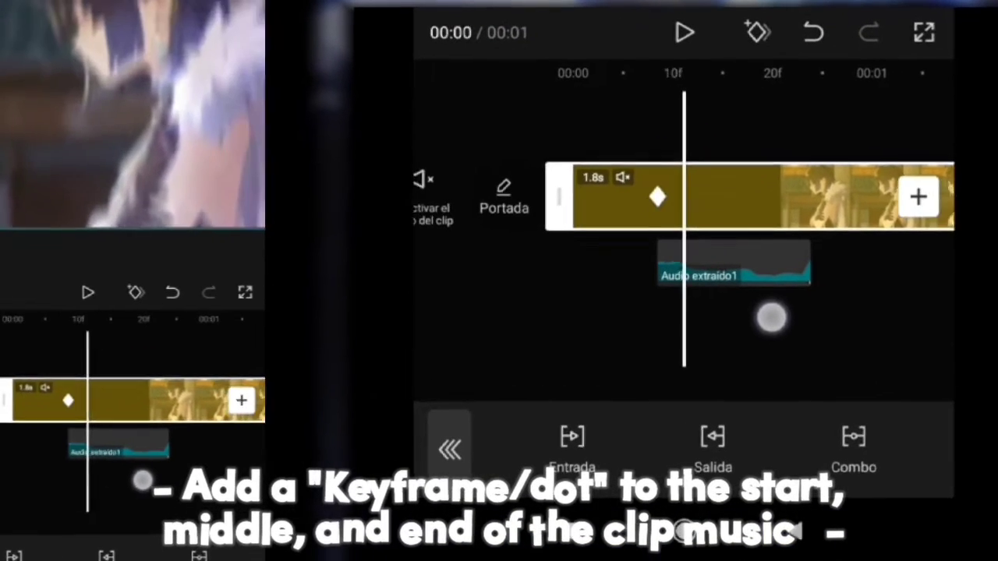
drag(771, 317, 710, 341)
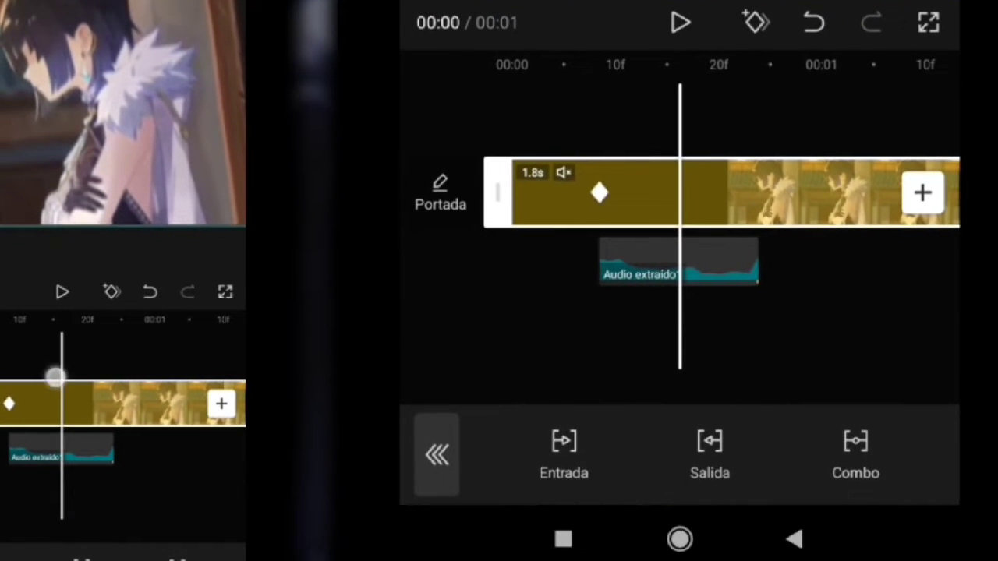
click(674, 307)
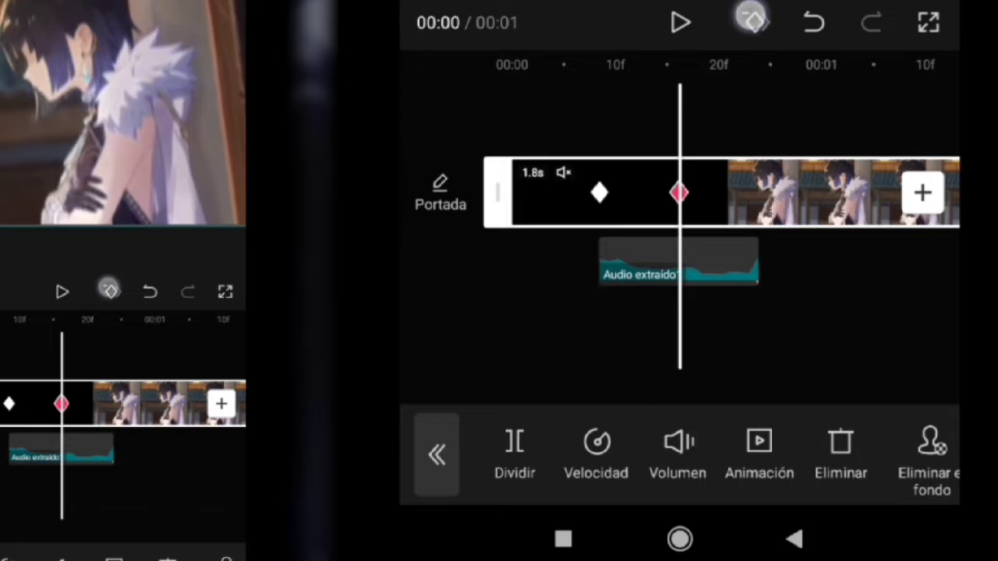
drag(807, 356, 719, 357)
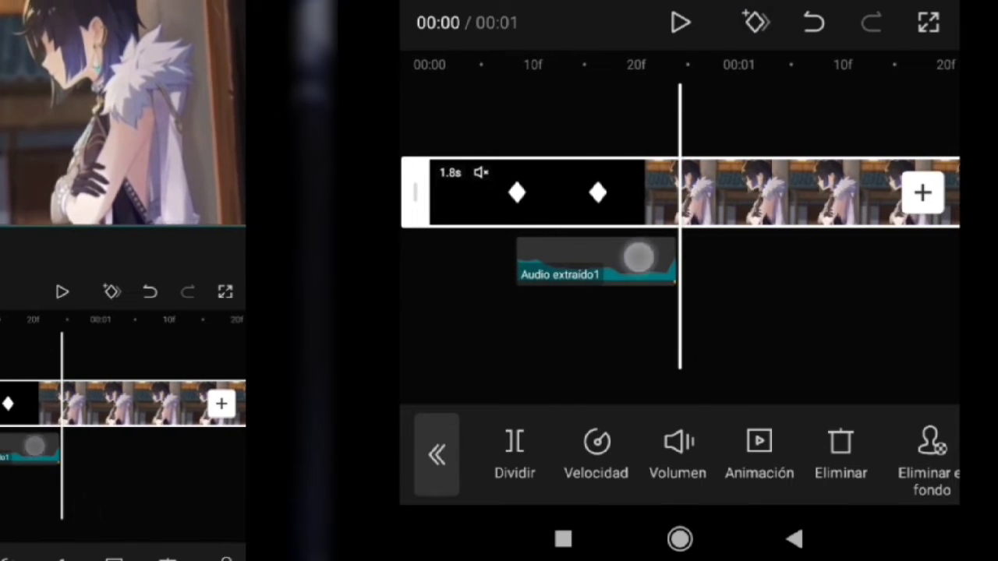
click(638, 257)
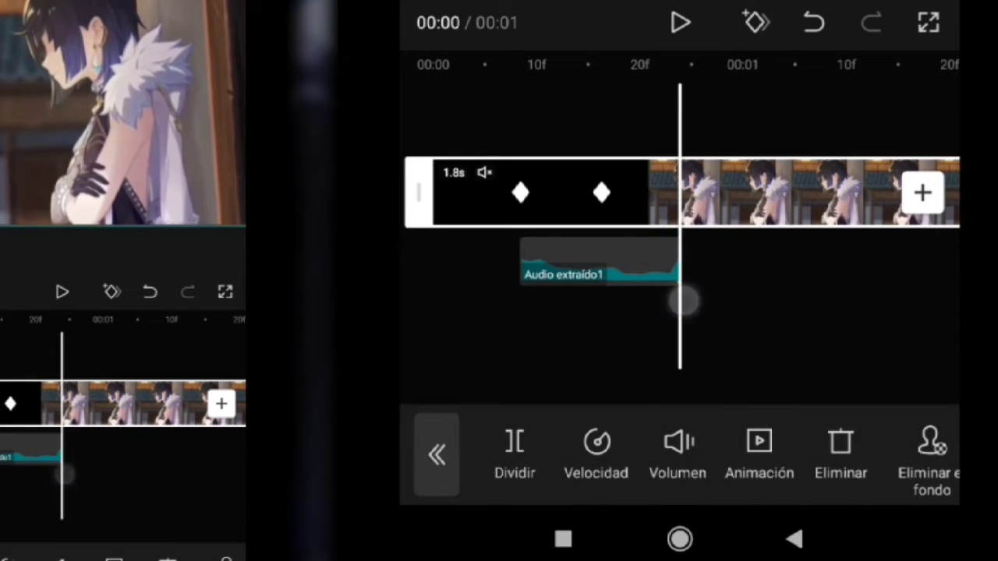
drag(664, 320, 757, 329)
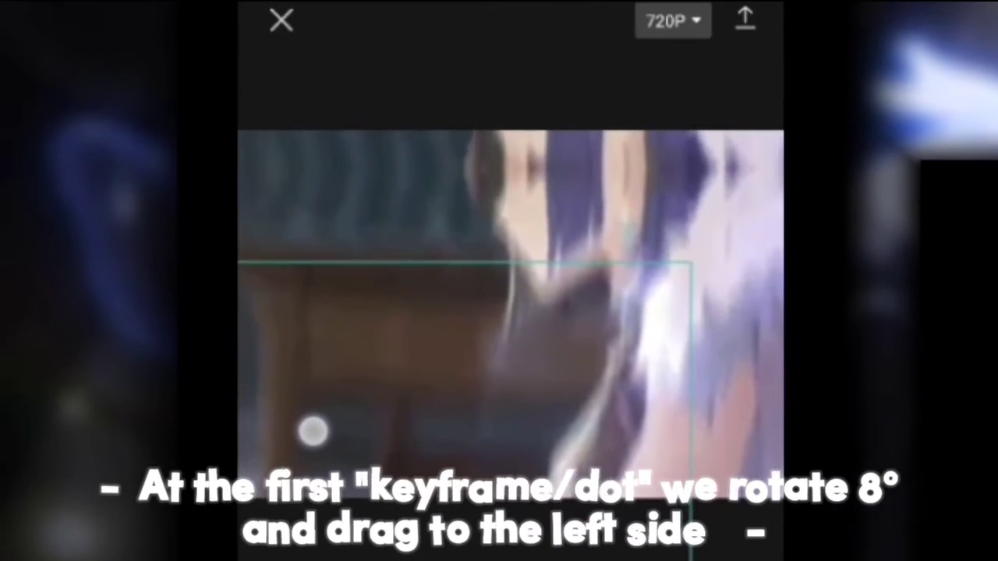
Step: Shift the clip left, tilt it to about -10°, then move it down and right
mouse_move(303, 385)
mouse_down()
mouse_move(282, 398)
mouse_move(273, 423)
mouse_up()
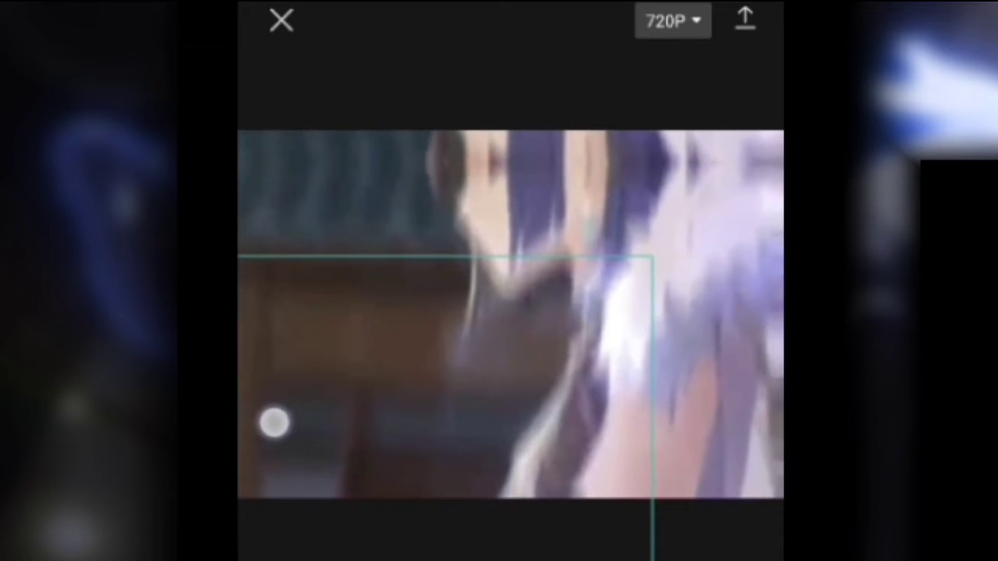
drag(671, 532, 712, 507)
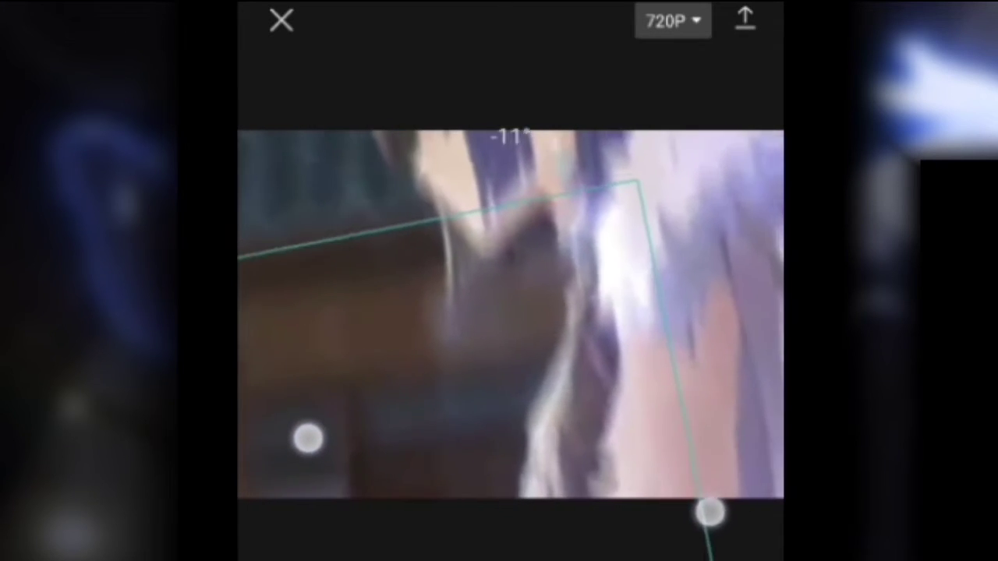
mouse_move(345, 227)
mouse_down()
mouse_move(326, 256)
mouse_move(390, 232)
mouse_move(350, 241)
mouse_move(338, 257)
mouse_up()
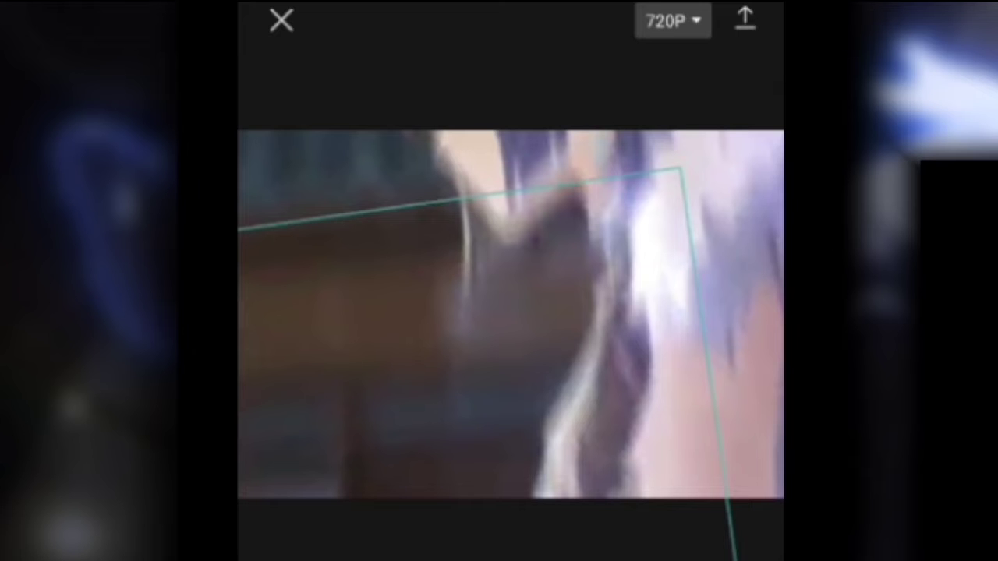
mouse_move(371, 385)
mouse_down()
mouse_move(426, 432)
mouse_move(438, 475)
mouse_up()
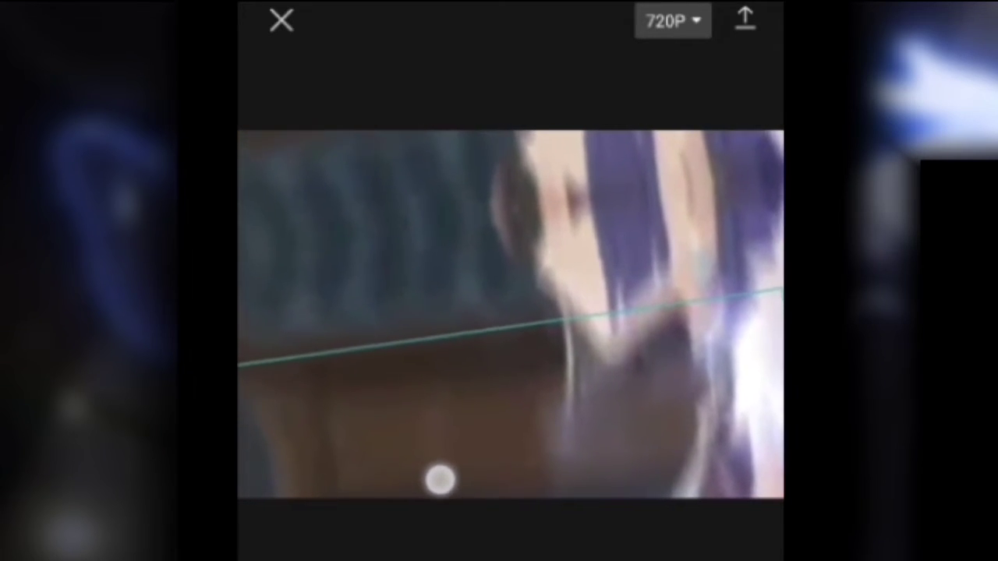
mouse_move(632, 309)
mouse_down()
mouse_move(557, 323)
mouse_move(669, 316)
mouse_move(567, 331)
mouse_up()
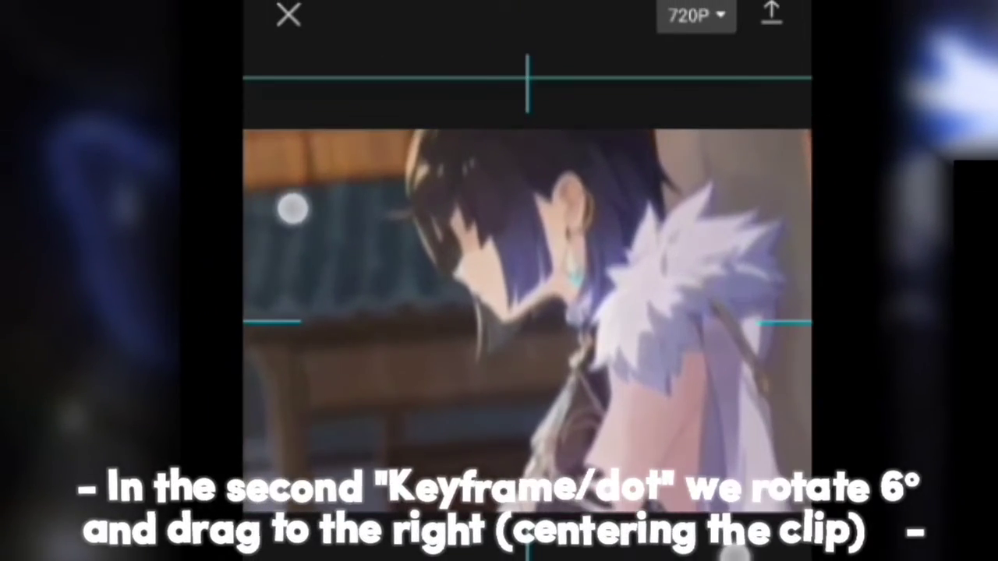
Step: Rotate the clip back toward level, then zoom in and pan toward the character's face
mouse_move(292, 208)
mouse_down()
mouse_move(336, 169)
mouse_move(325, 195)
mouse_move(336, 177)
mouse_up()
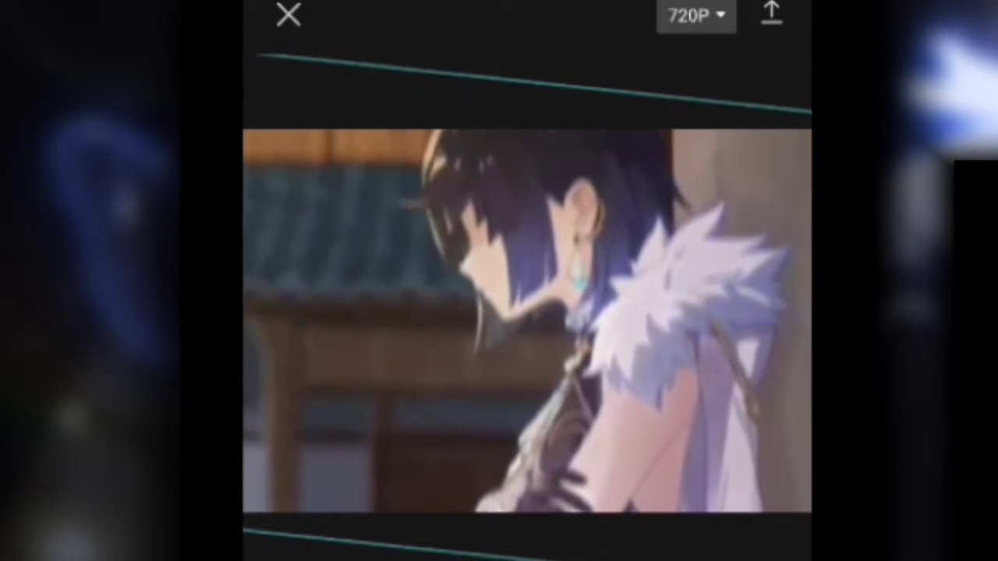
drag(315, 257, 328, 252)
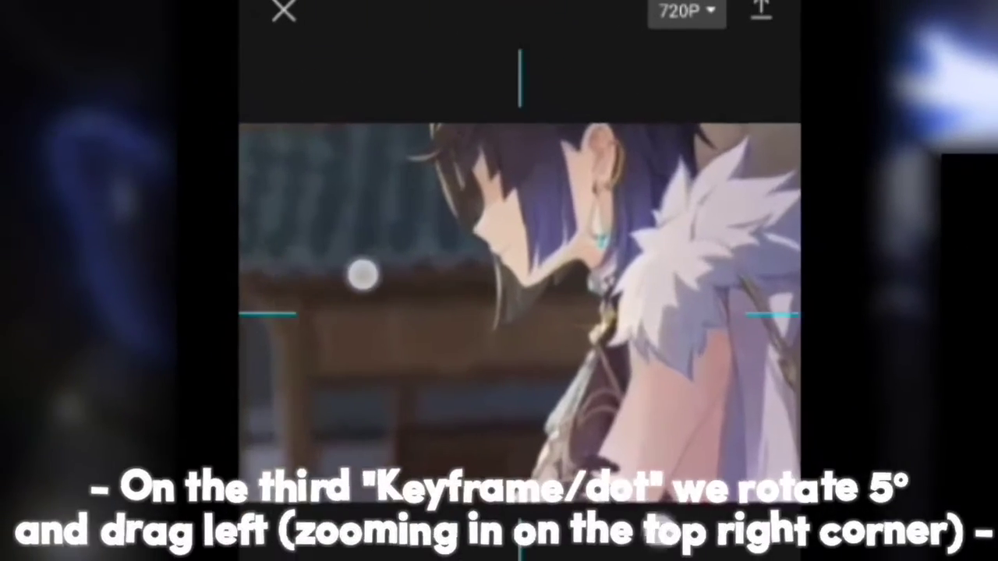
mouse_move(361, 274)
mouse_down()
mouse_move(299, 383)
mouse_move(333, 190)
mouse_up()
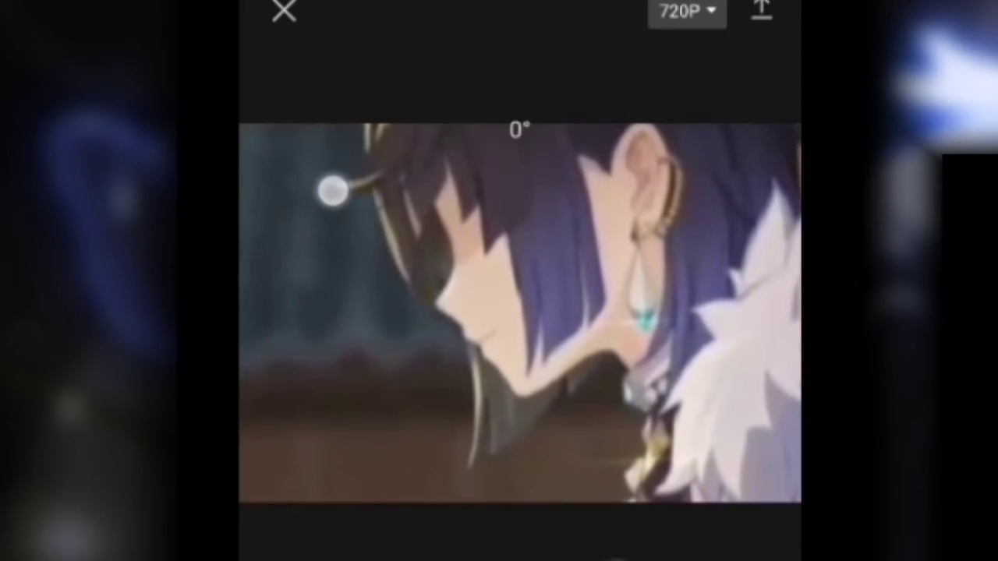
drag(333, 190, 333, 300)
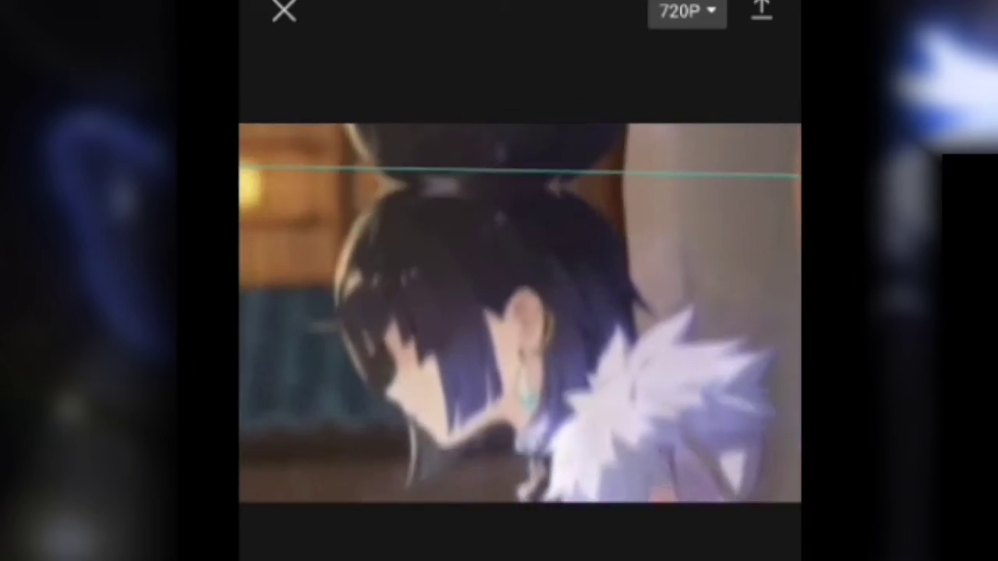
drag(333, 300, 343, 367)
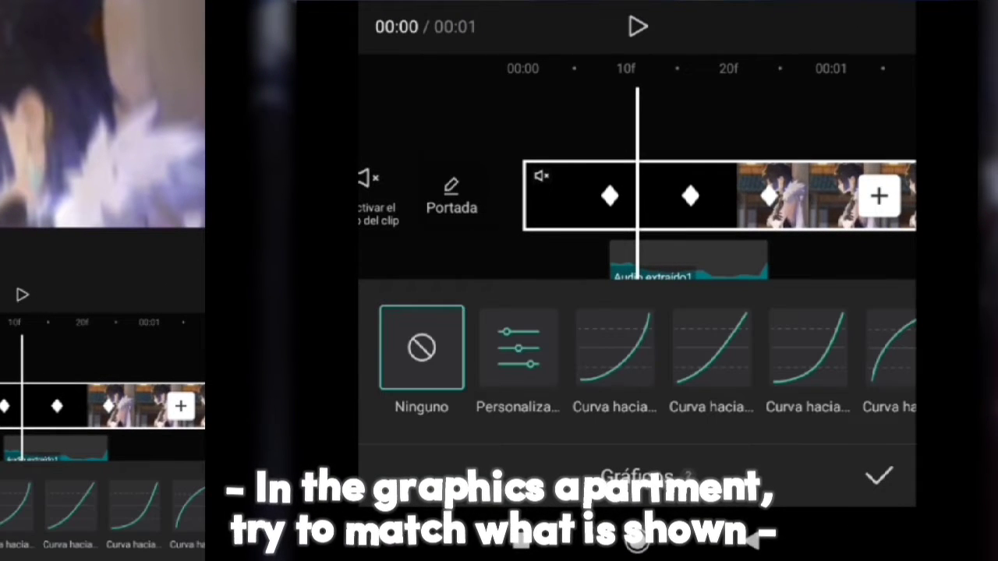
Step: Give the first keyframe span a custom steep fast-start curve
click(501, 350)
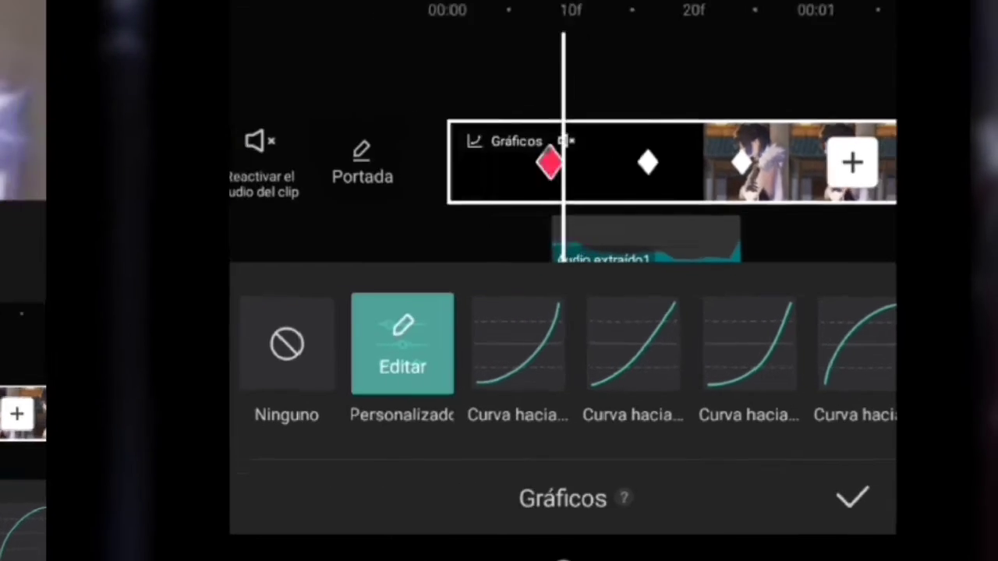
click(501, 351)
drag(482, 205, 353, 117)
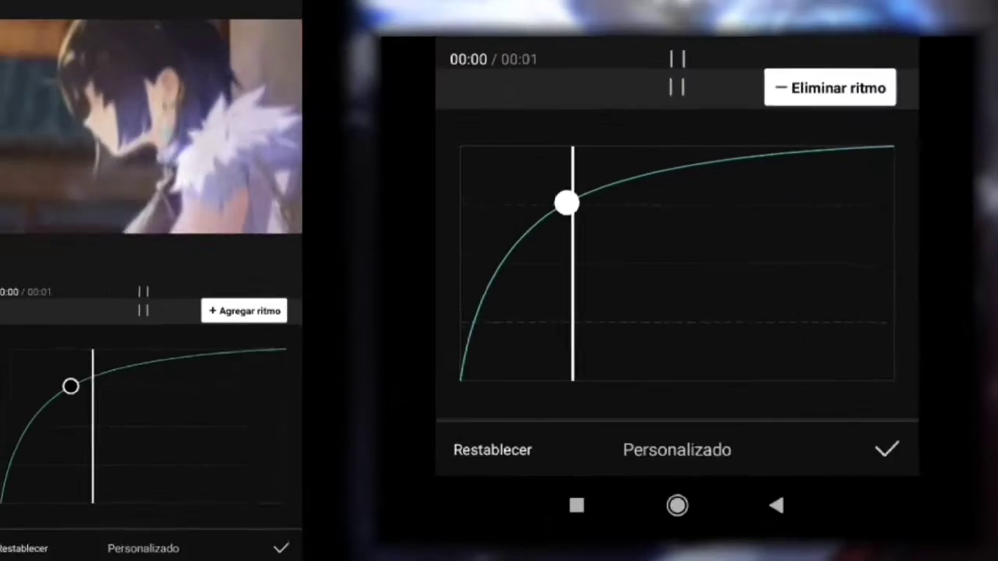
click(886, 448)
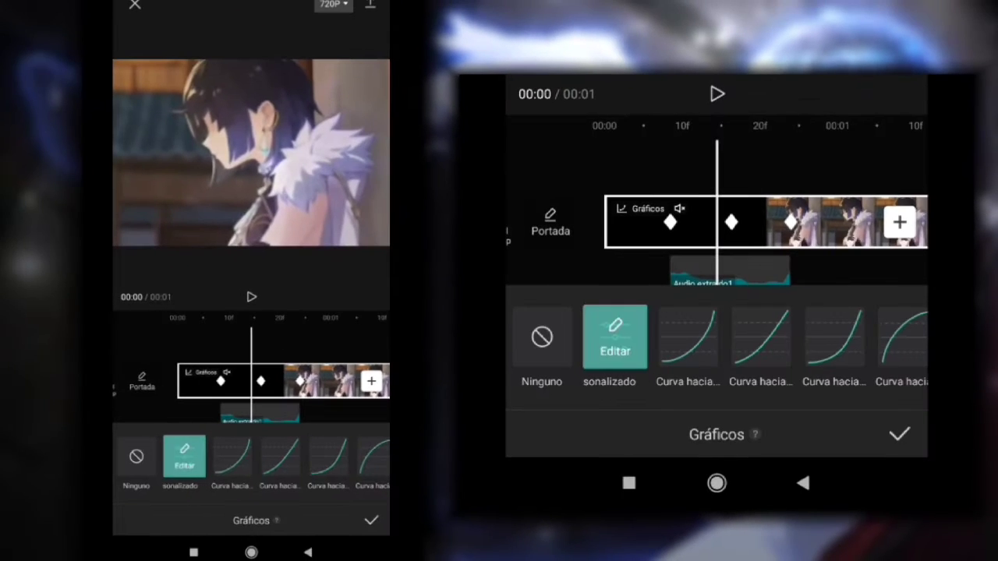
Step: Give the next keyframe span a custom slow-start rising curve and close the curve presets
click(542, 337)
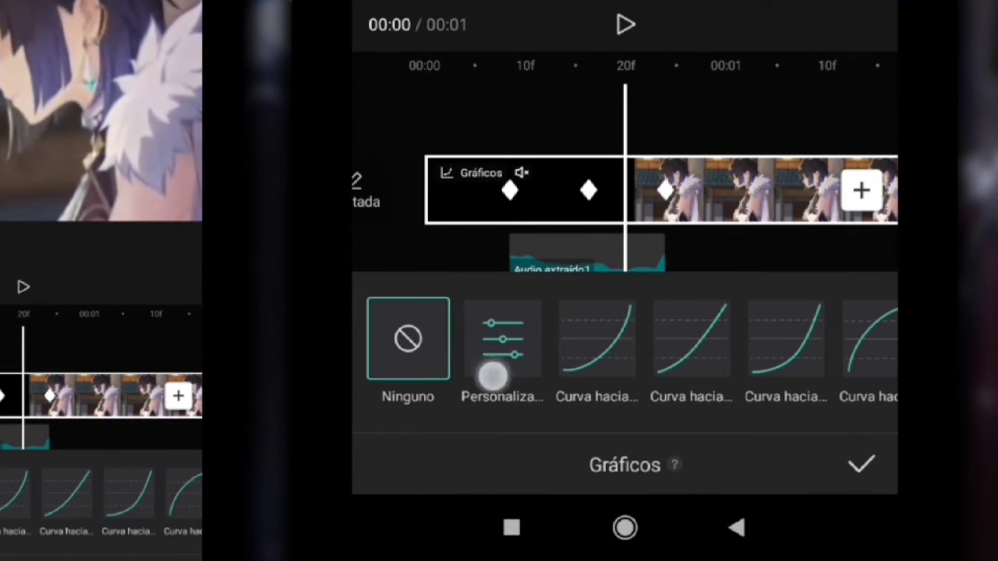
click(492, 377)
click(501, 334)
mouse_move(563, 268)
mouse_down()
mouse_move(652, 353)
mouse_move(672, 359)
mouse_up()
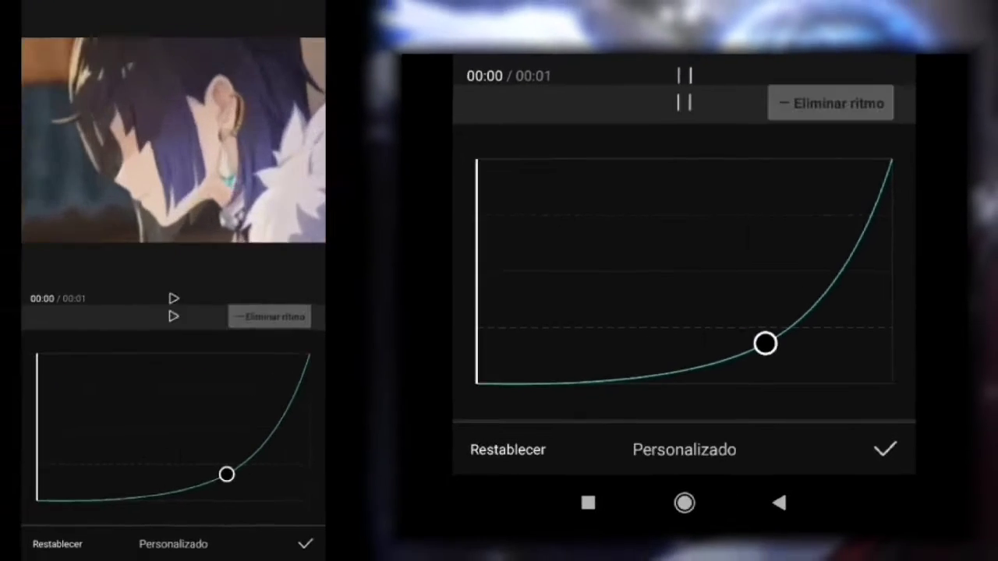
click(850, 522)
click(893, 432)
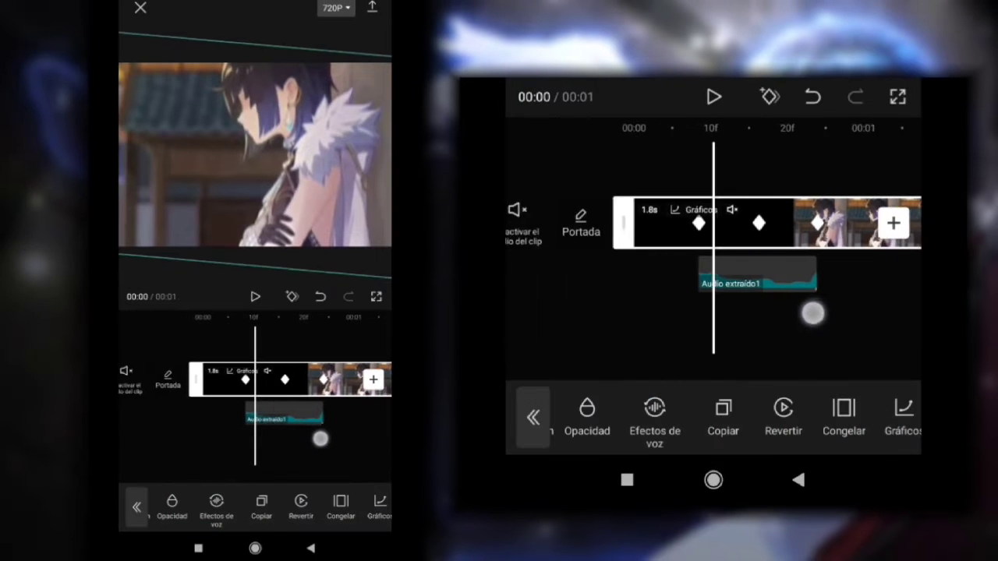
Step: Trim the black main-track clip to match the audio and delete the short 0.3s black clip
click(813, 322)
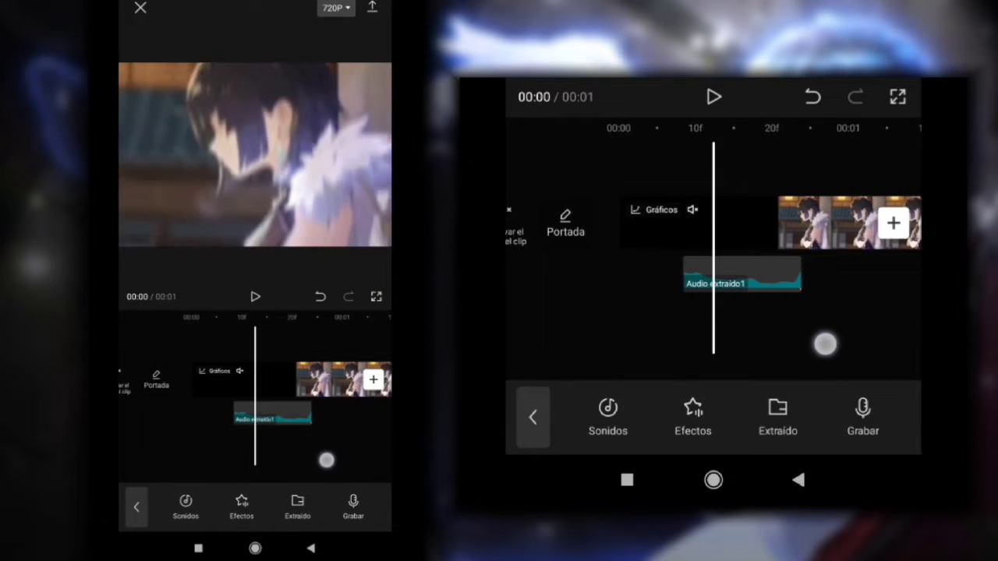
drag(826, 344, 715, 371)
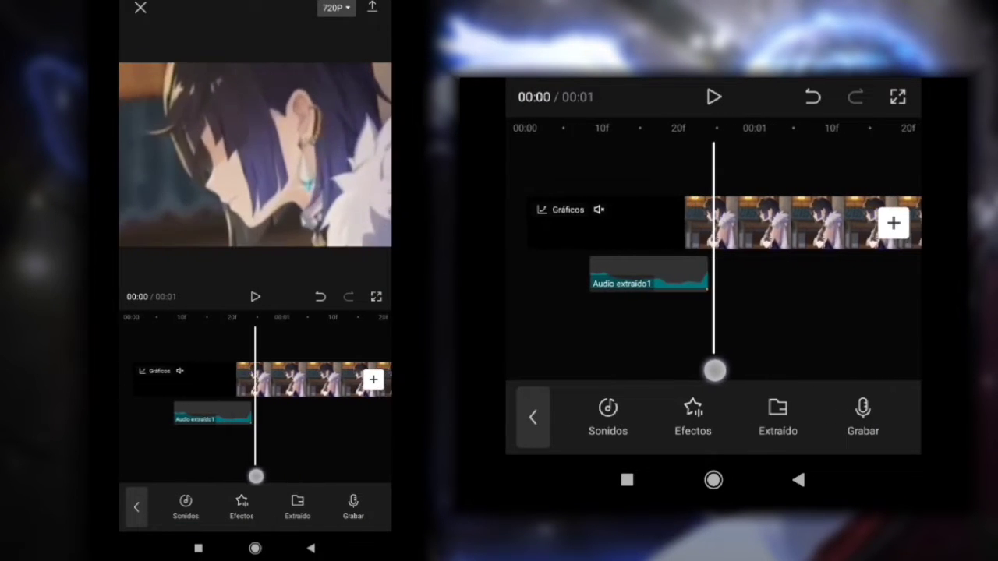
click(721, 219)
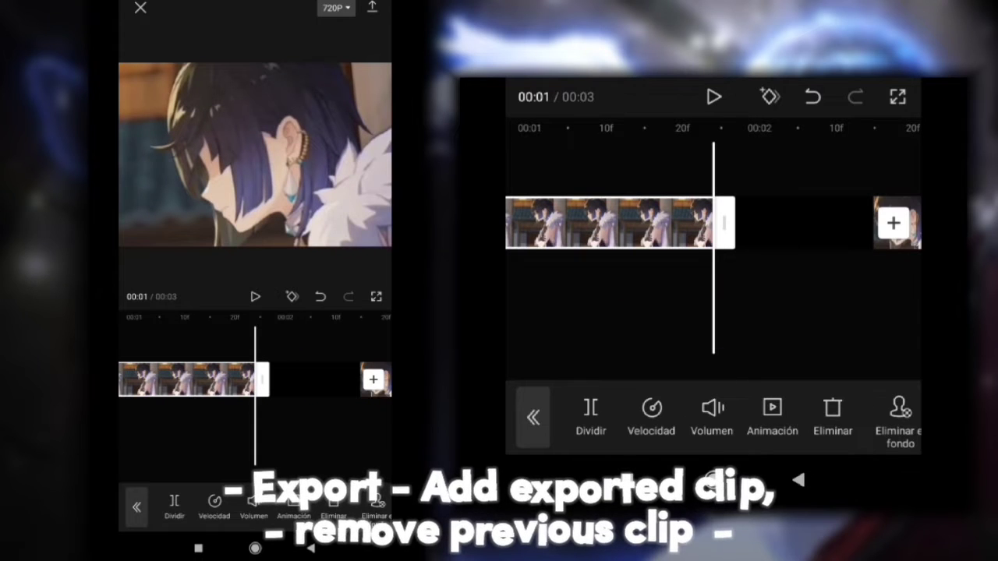
click(833, 425)
click(825, 270)
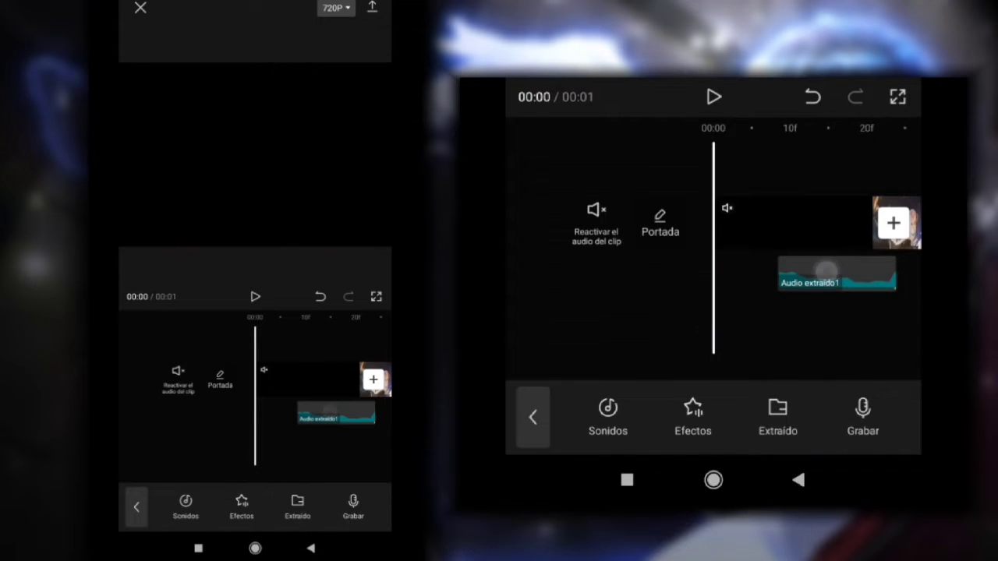
click(787, 222)
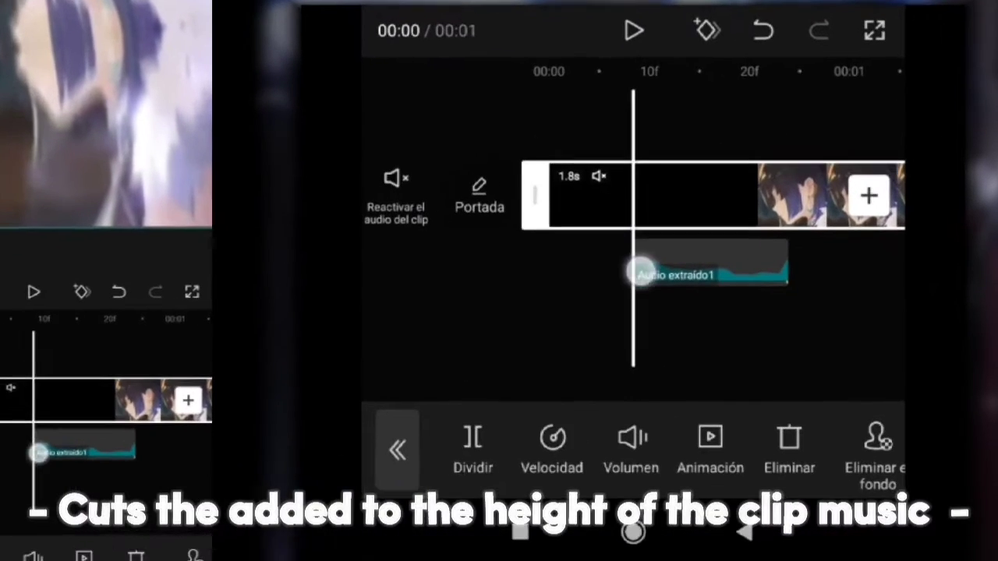
drag(638, 223, 706, 223)
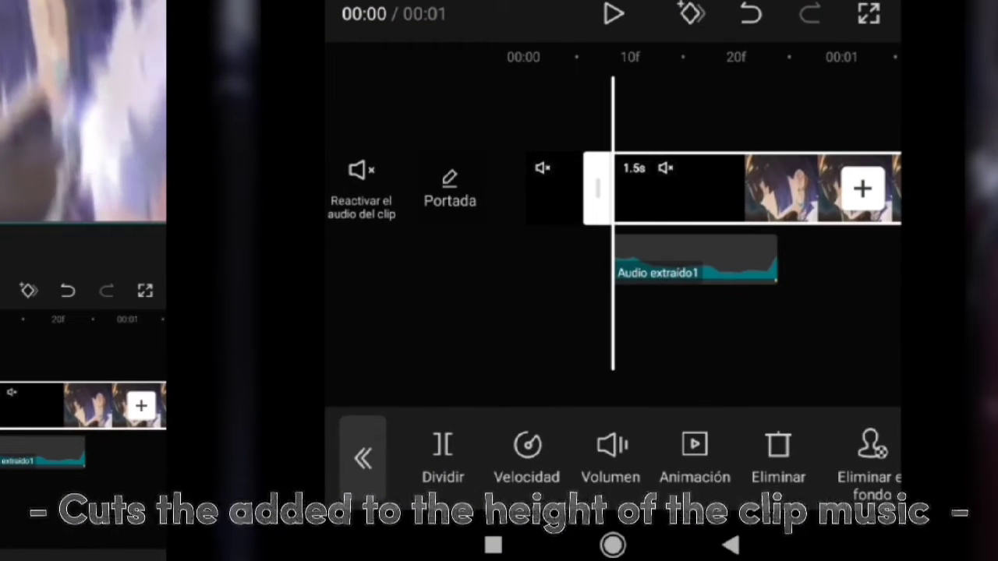
click(559, 187)
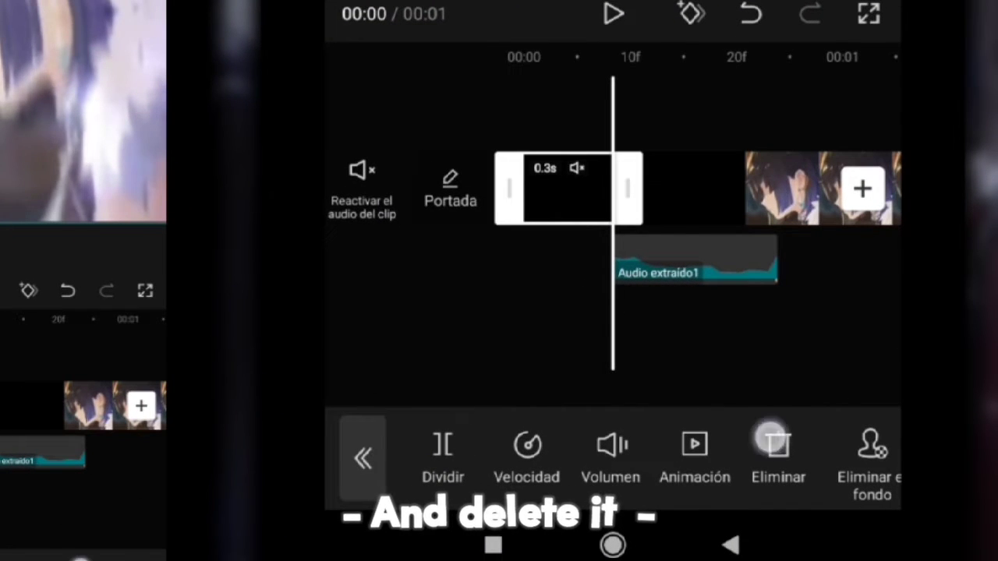
click(771, 441)
Step: Move Audio extraído1 to the start, then split the video at the playhead and delete the 1.0s remainder
drag(807, 272, 566, 260)
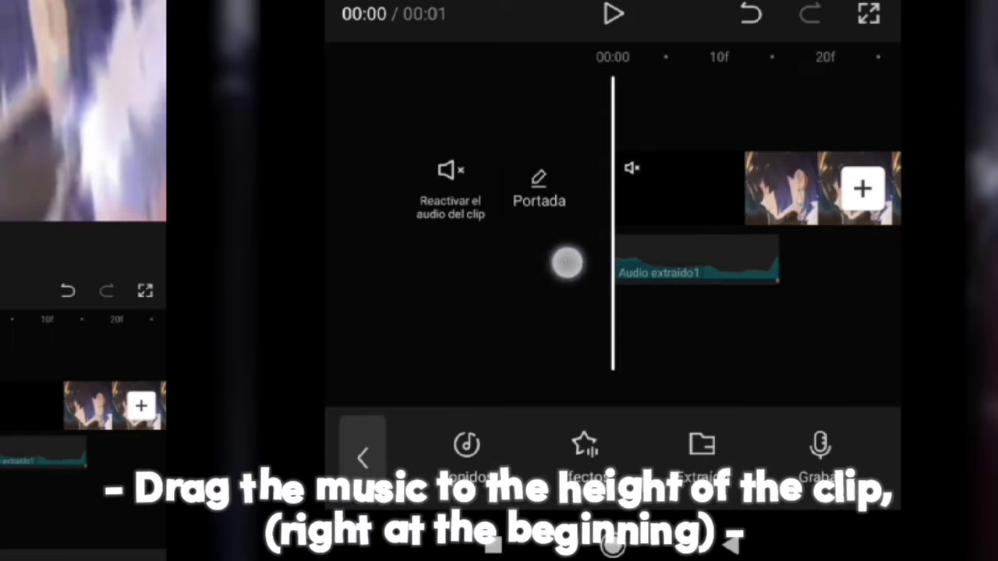
drag(767, 361, 570, 361)
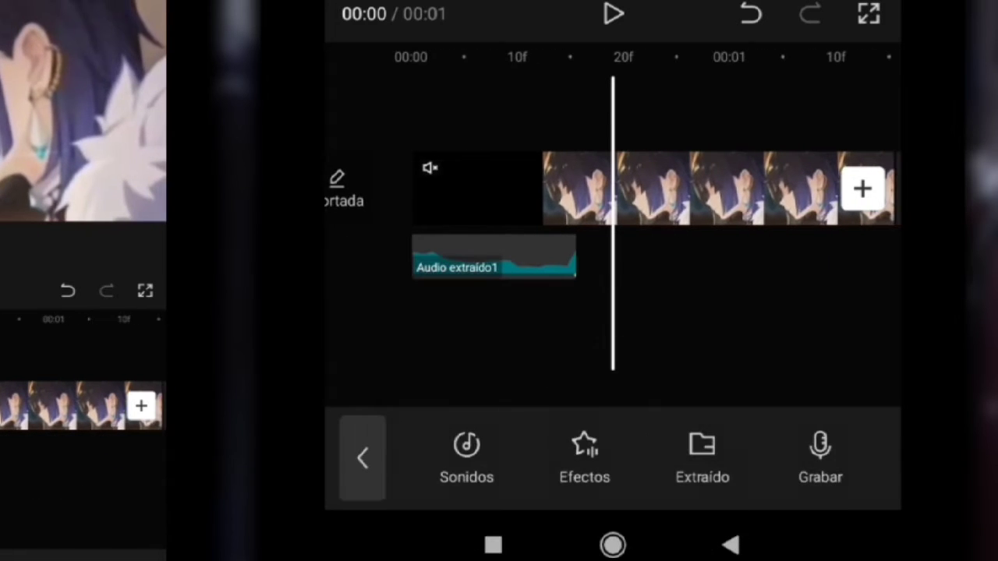
click(552, 258)
click(680, 184)
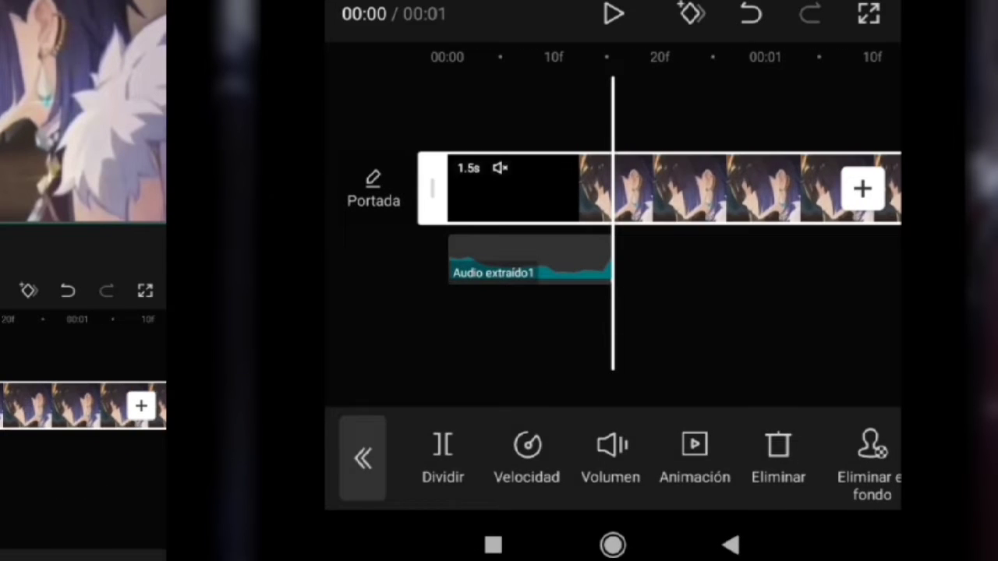
click(443, 471)
click(782, 499)
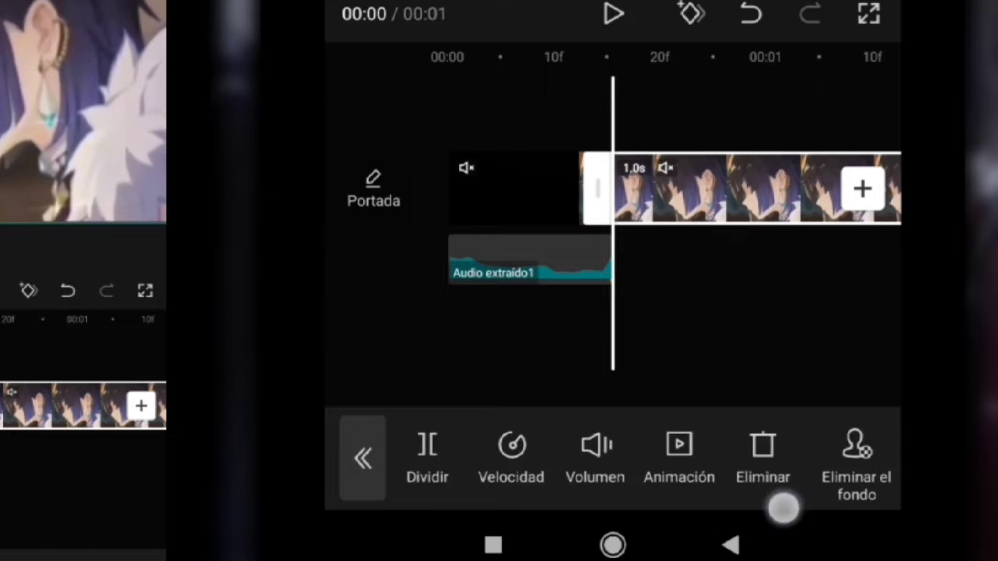
mouse_move(597, 311)
mouse_down()
mouse_move(782, 309)
mouse_move(686, 343)
mouse_move(797, 309)
mouse_move(606, 360)
mouse_move(664, 330)
mouse_up()
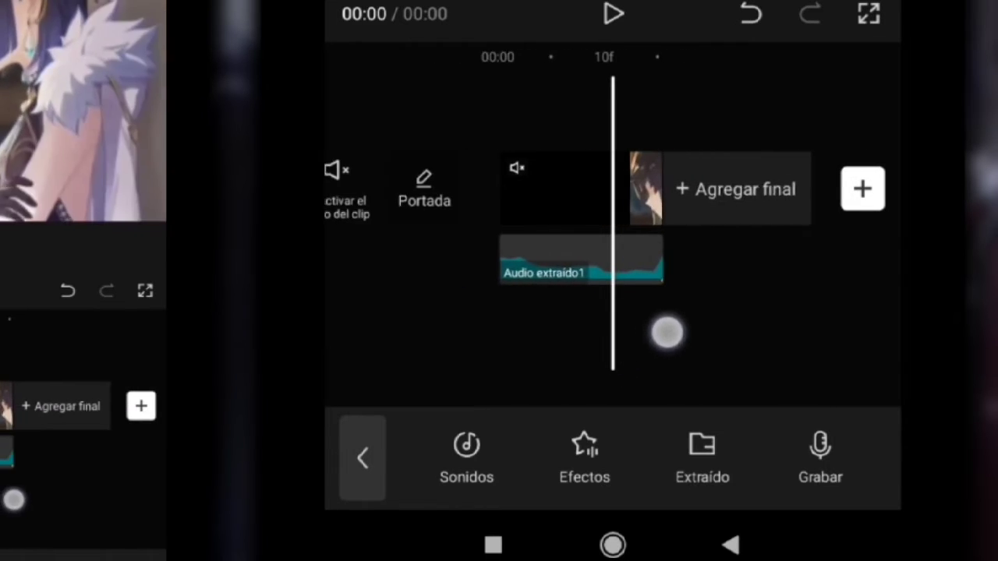
Step: Duplicate the video clip with Copiar
click(624, 193)
drag(857, 460, 515, 460)
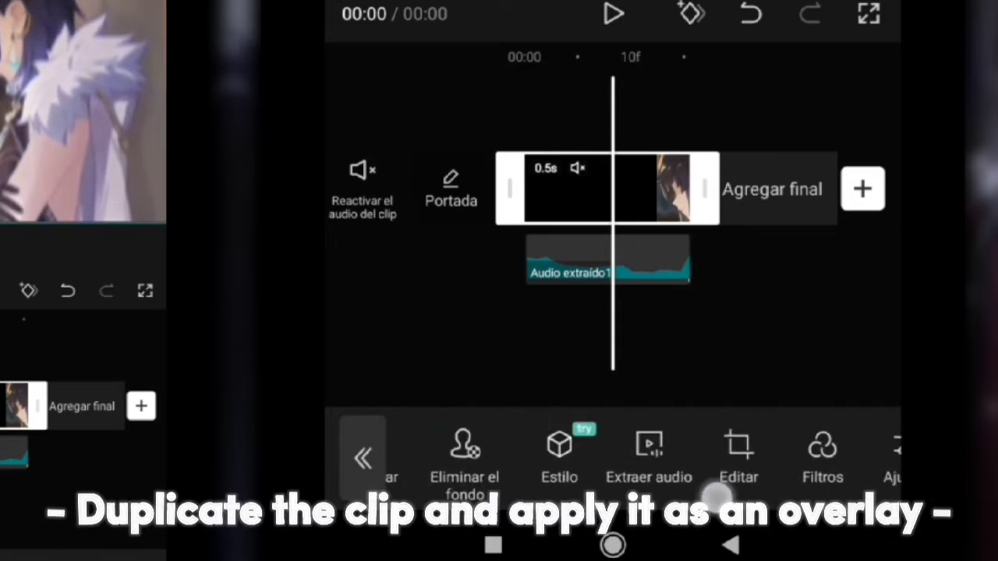
drag(827, 460, 522, 460)
drag(858, 468, 527, 499)
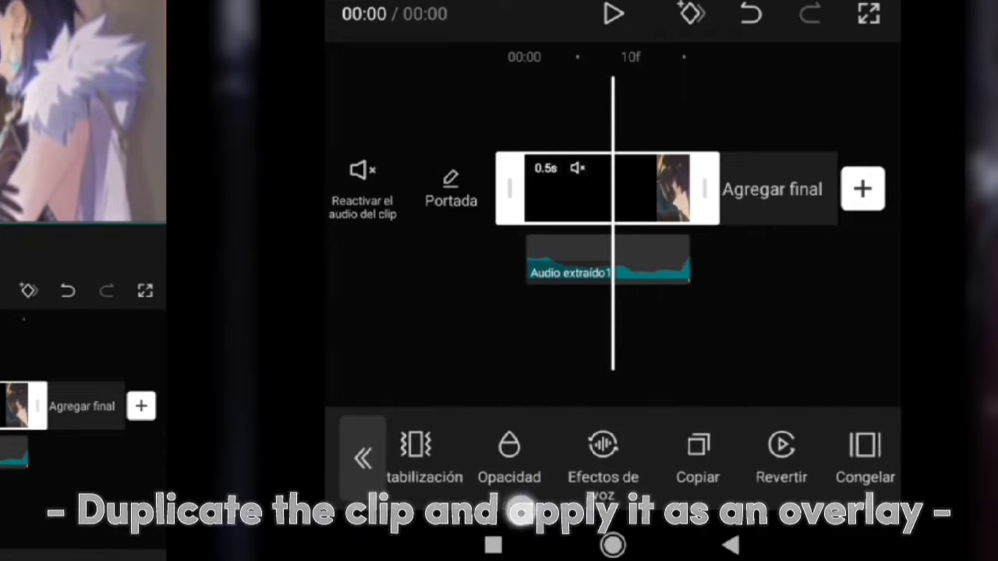
click(661, 450)
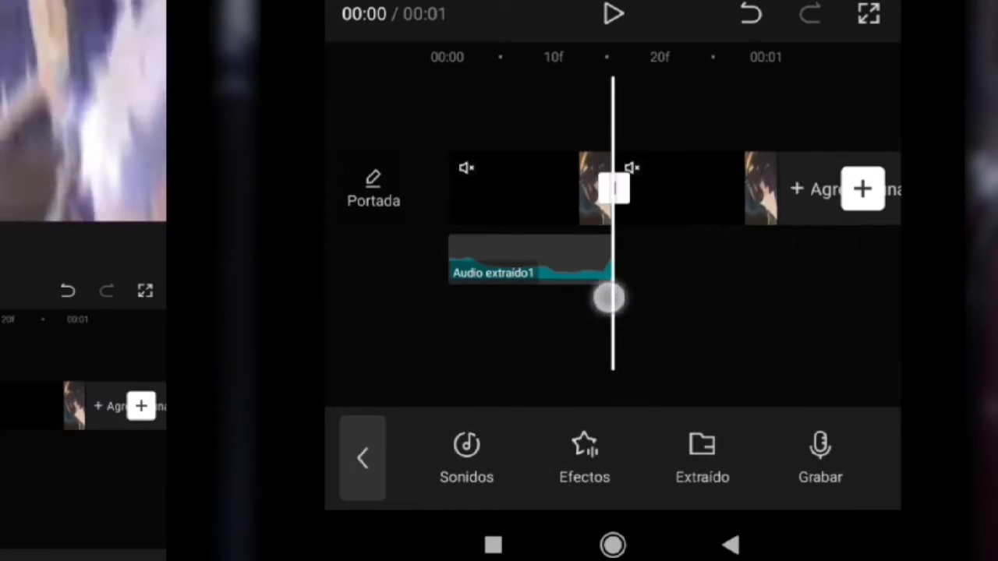
drag(518, 189, 642, 198)
click(642, 198)
Step: Move the copy onto an overlay track with Superposición and trim its first half to 0.2s
drag(803, 491, 351, 499)
click(634, 456)
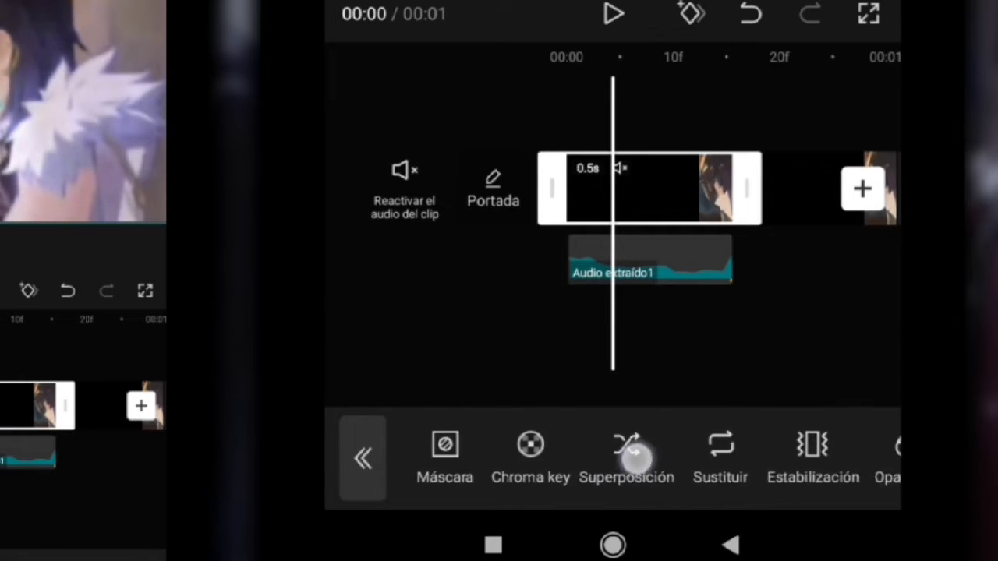
drag(741, 354, 708, 367)
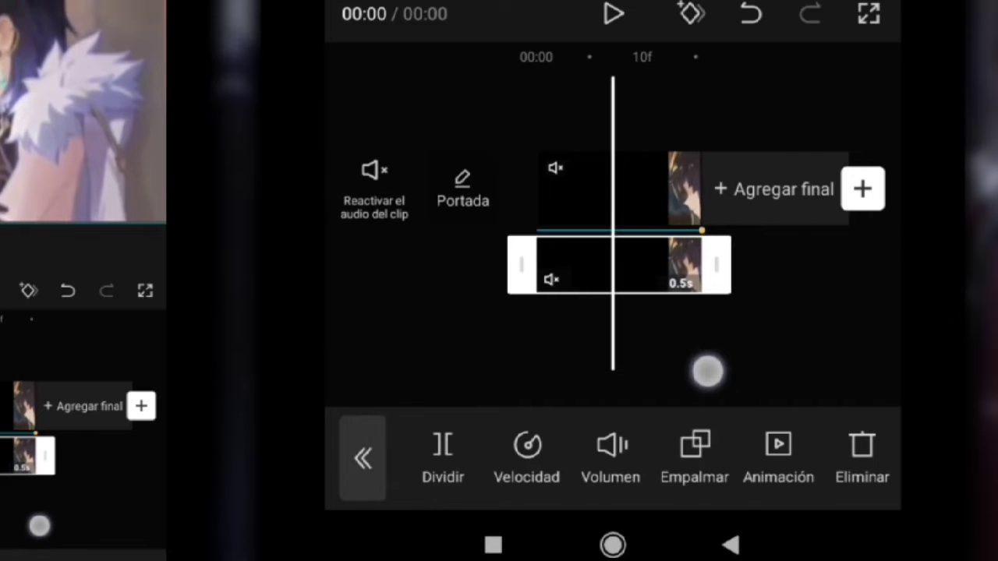
click(425, 443)
scroll(553, 367, up, 3)
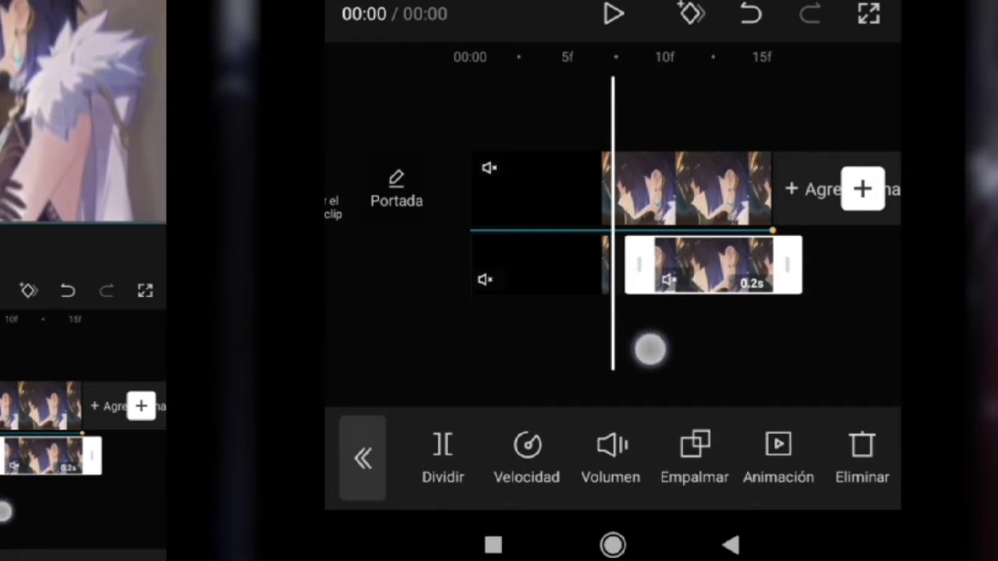
mouse_move(655, 346)
mouse_down()
mouse_move(688, 335)
mouse_move(665, 356)
mouse_move(608, 356)
mouse_move(653, 350)
mouse_up()
click(576, 256)
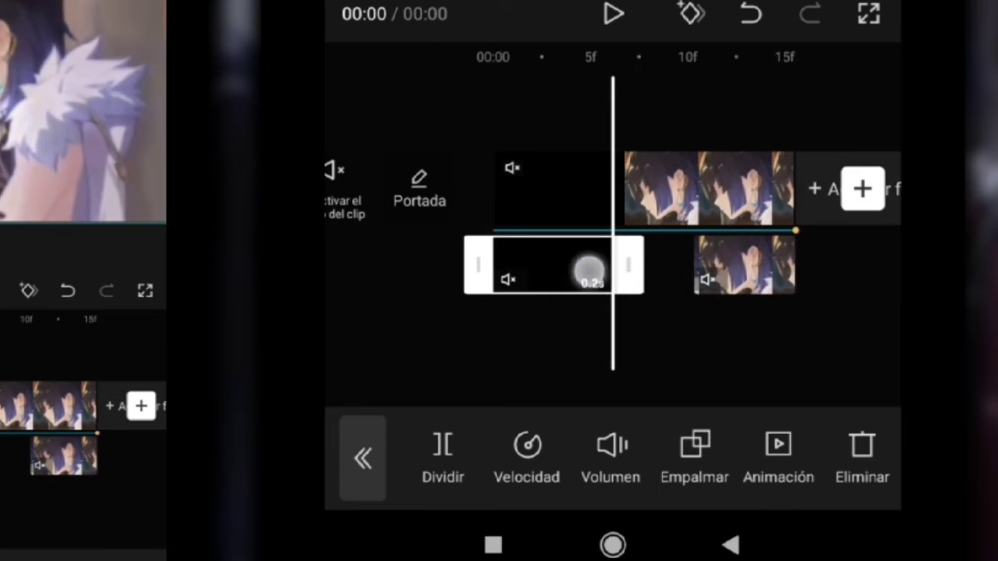
click(592, 283)
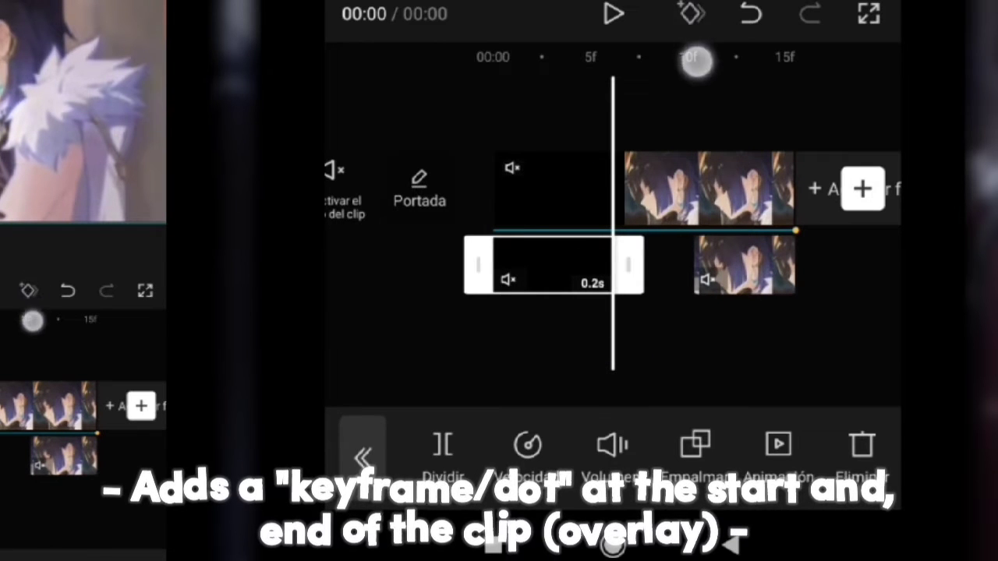
Step: Add keyframes at the start and end edges of the black and anime overlay clips
click(690, 13)
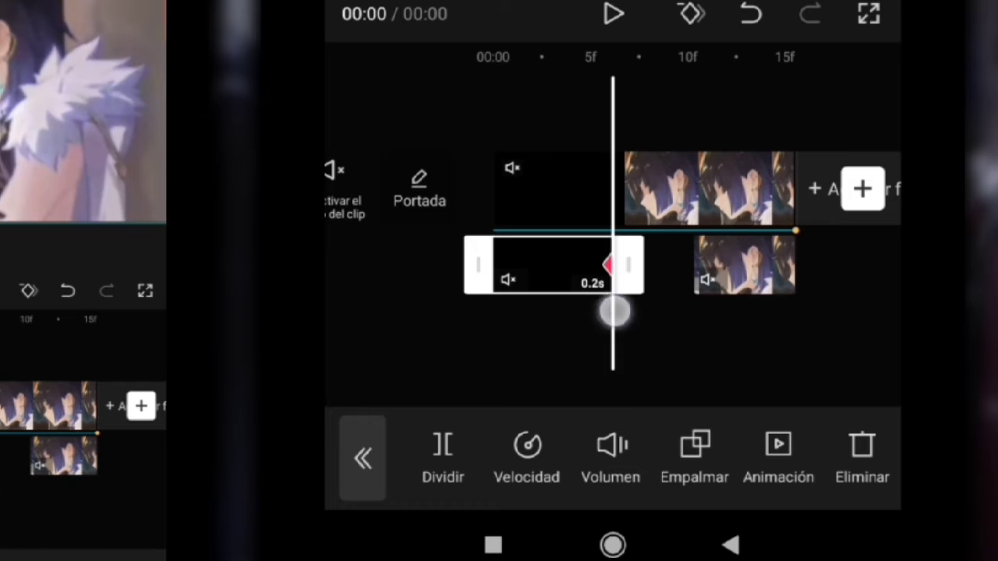
drag(565, 356, 744, 379)
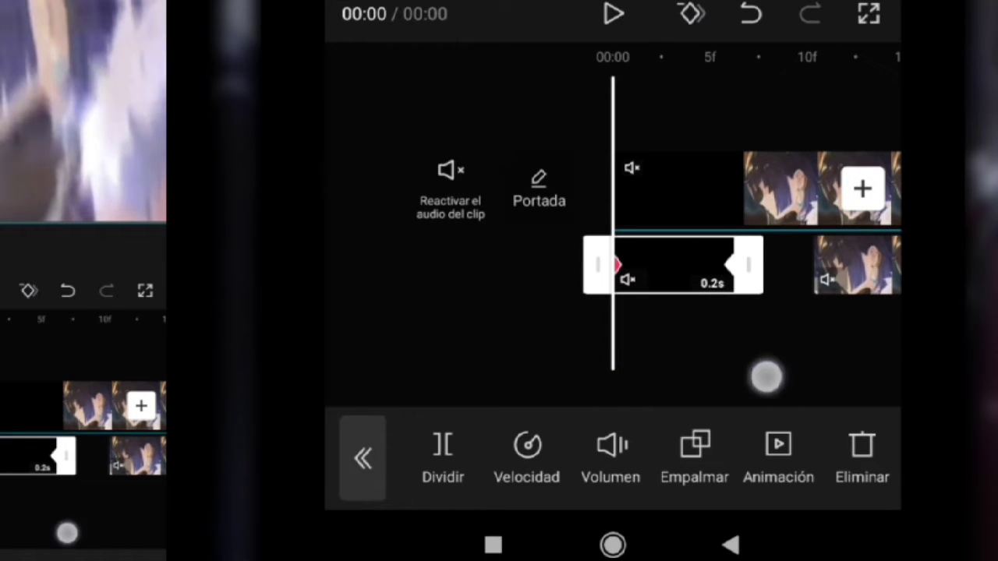
drag(767, 378, 642, 381)
click(720, 266)
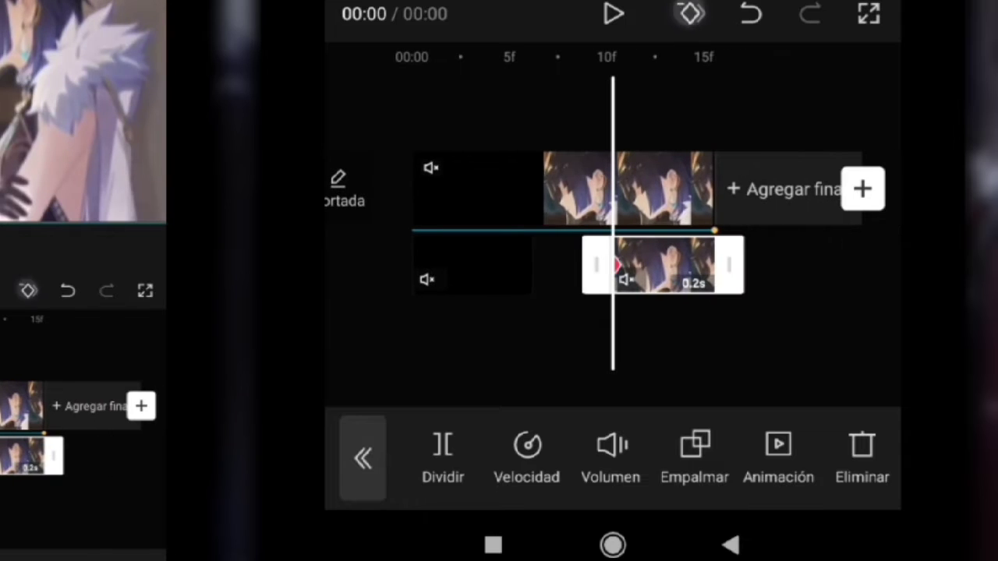
drag(615, 388, 511, 376)
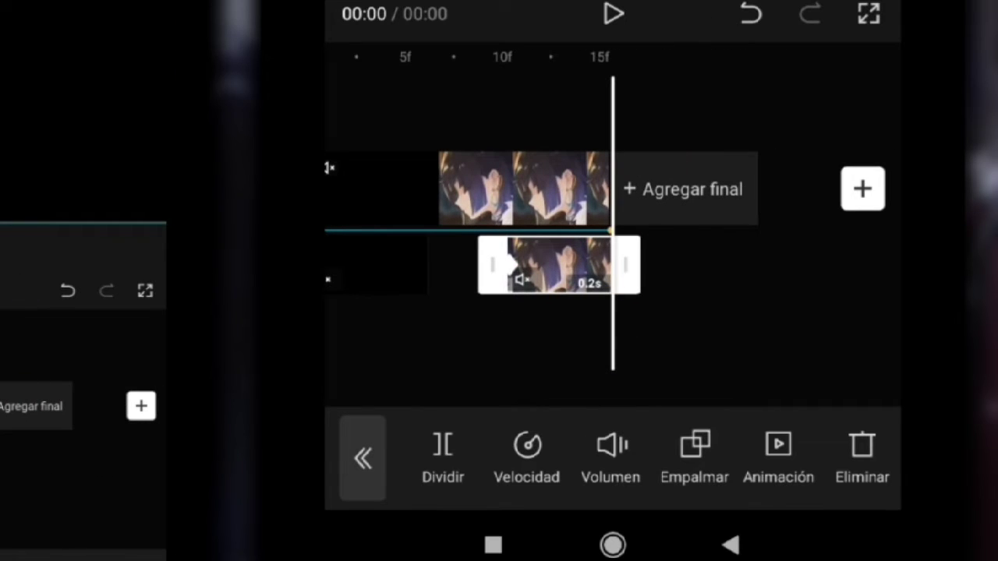
click(618, 343)
click(558, 265)
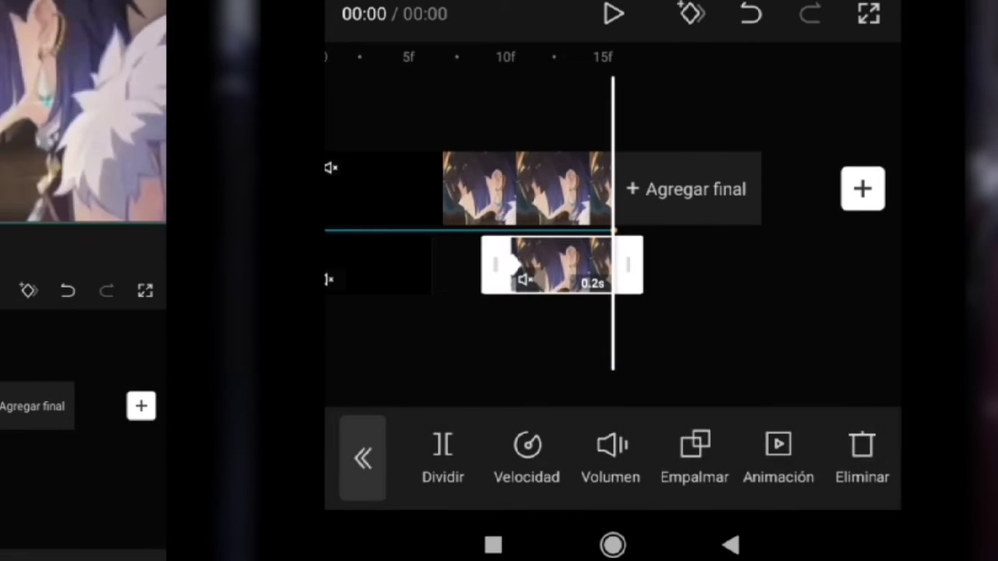
drag(624, 385, 690, 374)
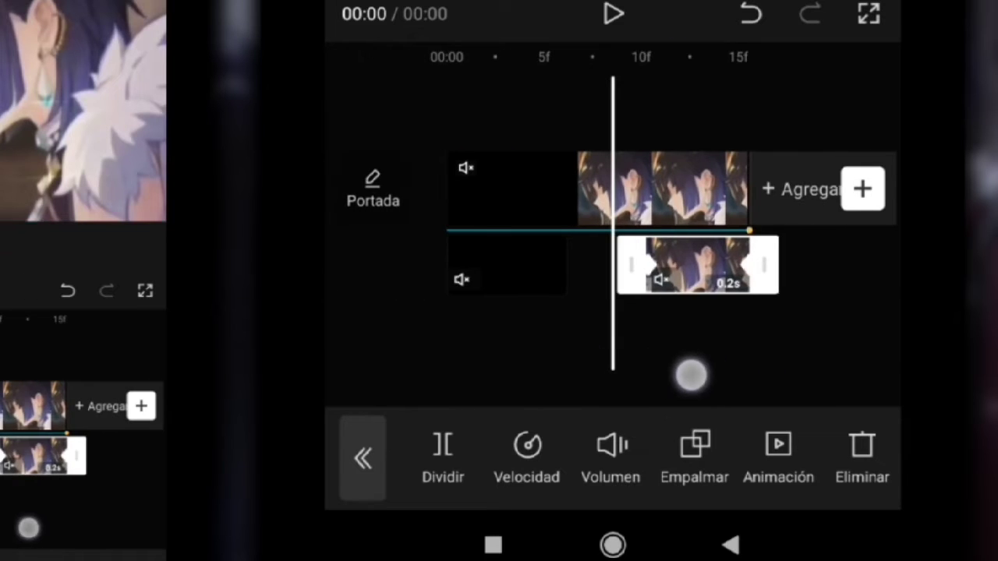
click(691, 374)
click(682, 265)
Step: Set the anime overlay clip's Opacidad to 0 at its inner keyframe
drag(632, 350, 663, 350)
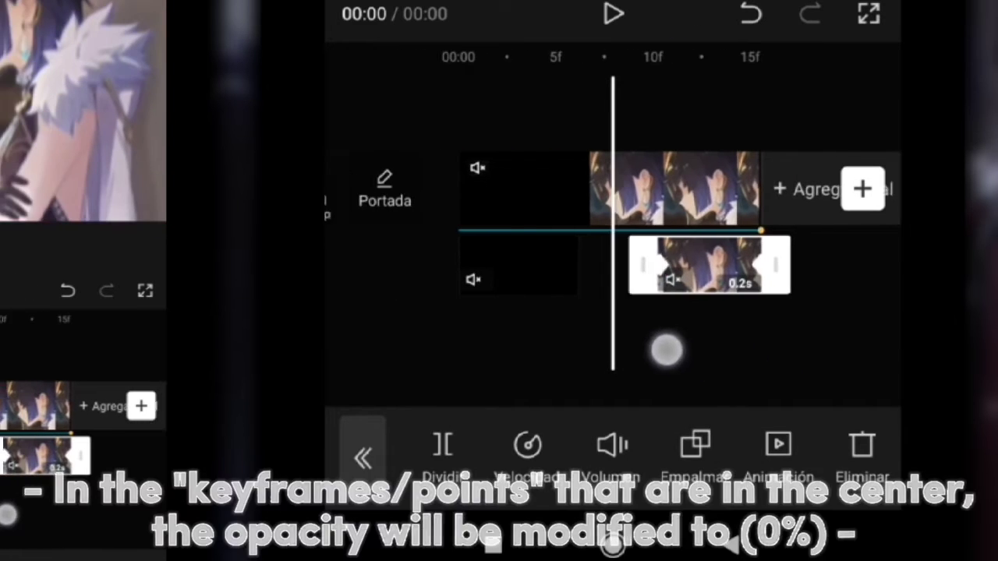
click(619, 387)
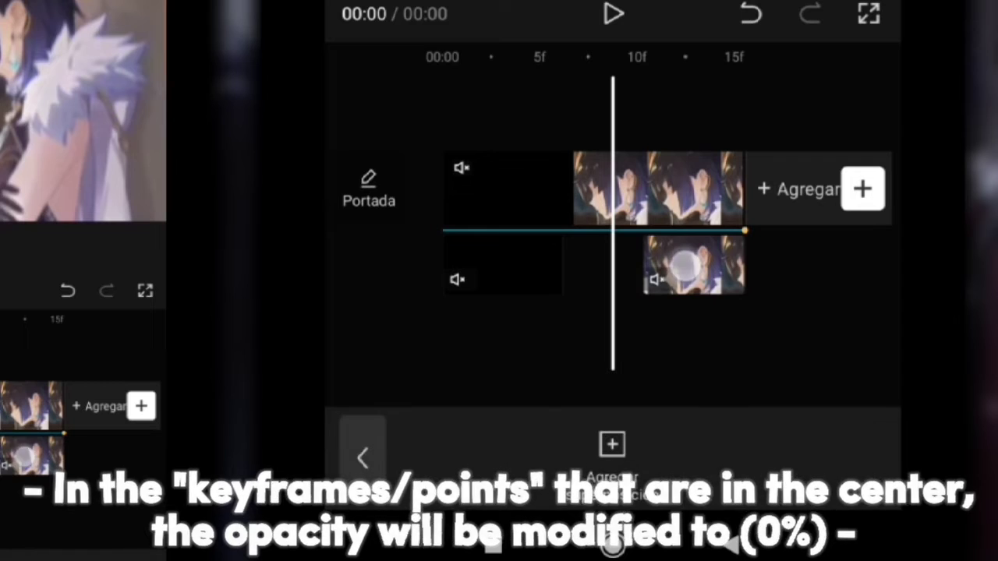
click(686, 265)
drag(752, 468, 542, 496)
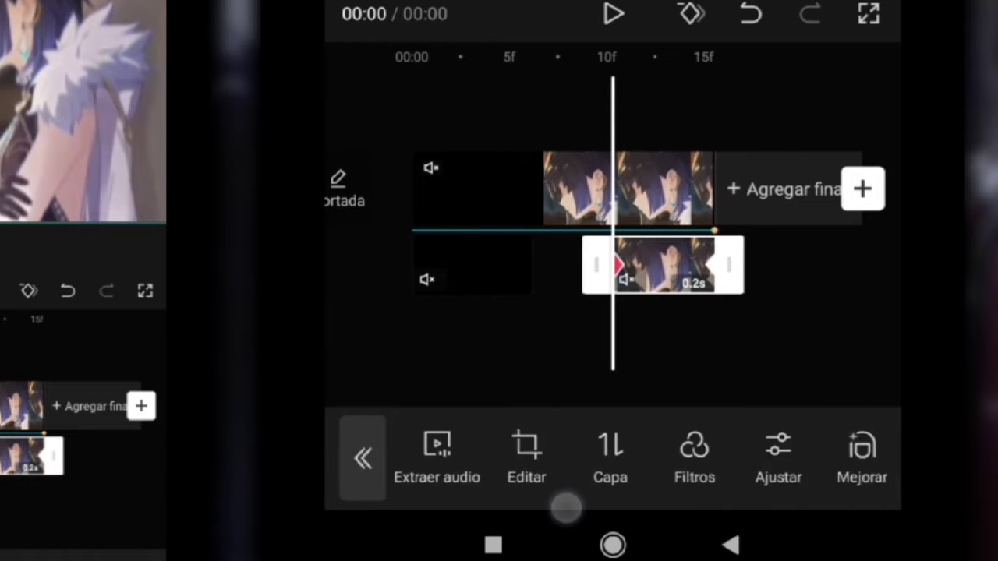
drag(775, 483, 623, 499)
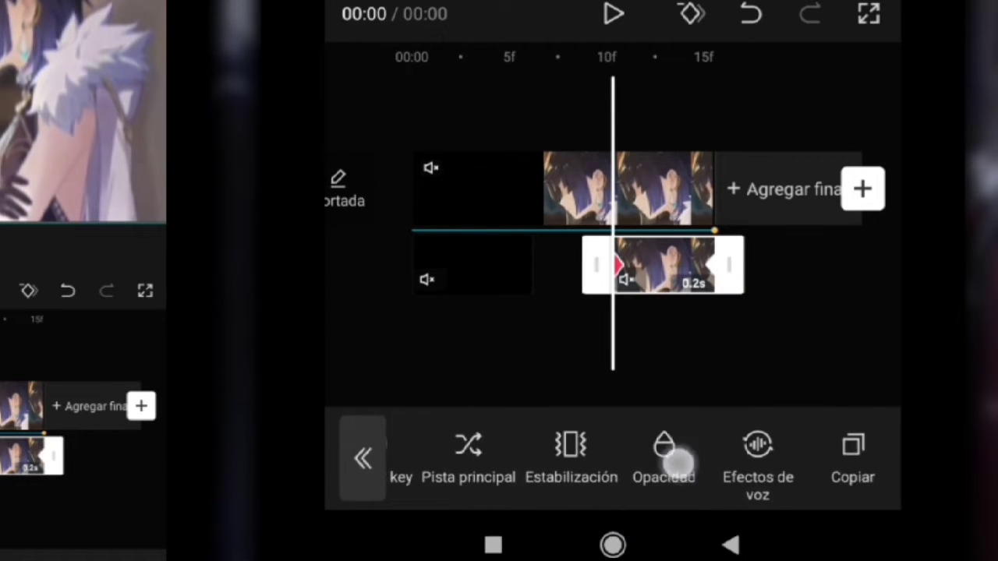
click(686, 456)
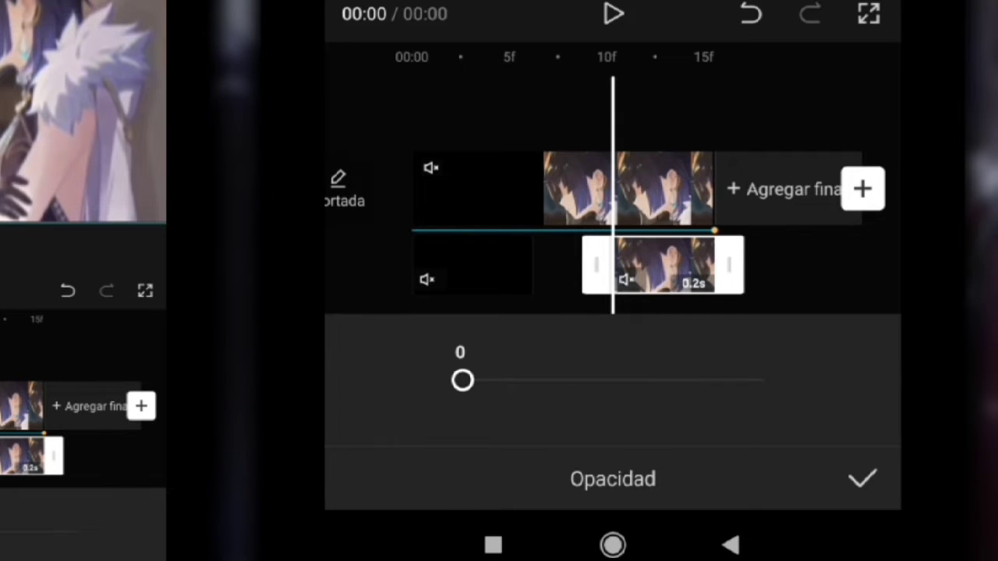
drag(462, 379, 763, 380)
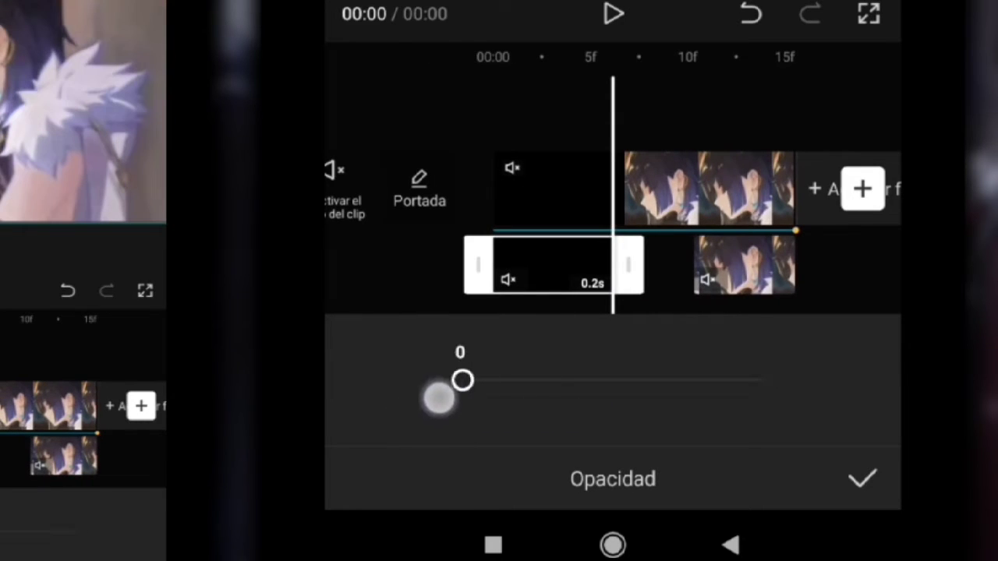
click(862, 478)
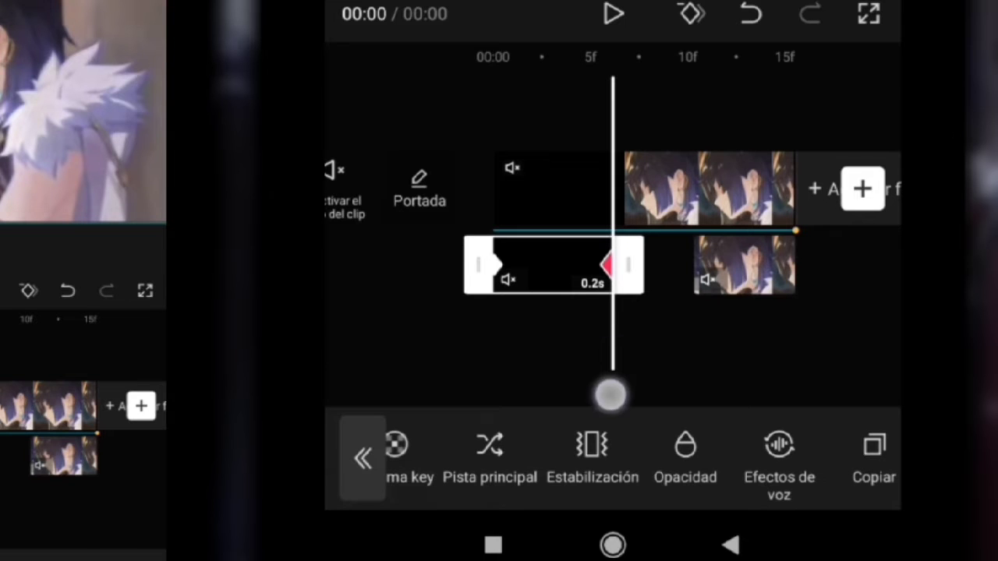
drag(610, 395, 784, 372)
click(641, 350)
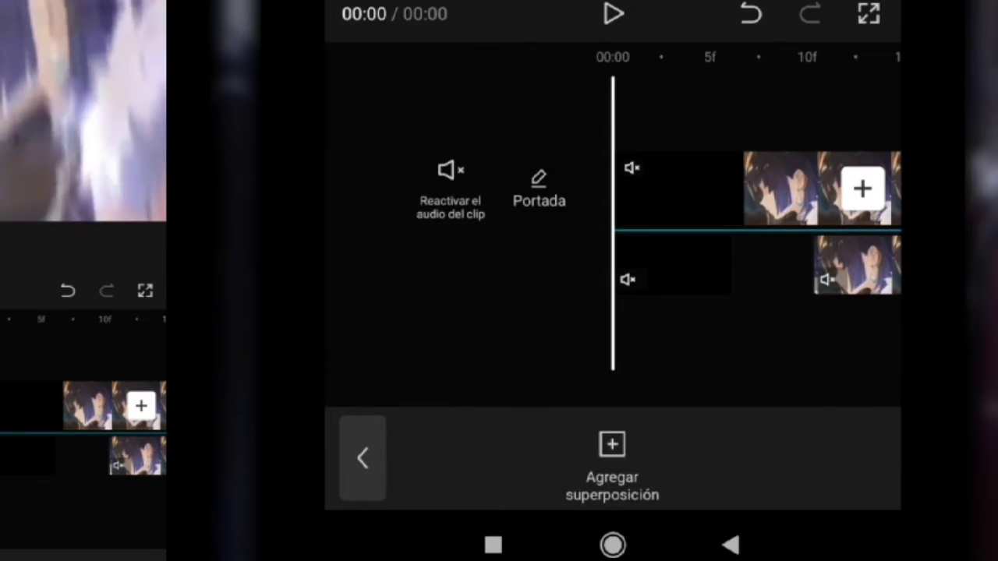
Step: Add the Retro 'Desenfoque cromático' video effect on its own effect track
click(363, 457)
click(782, 472)
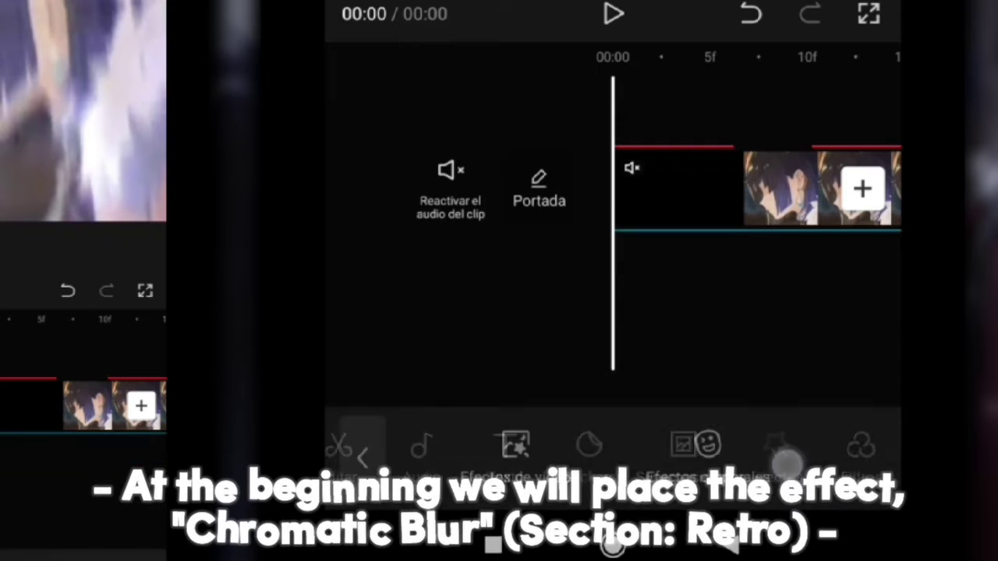
click(499, 462)
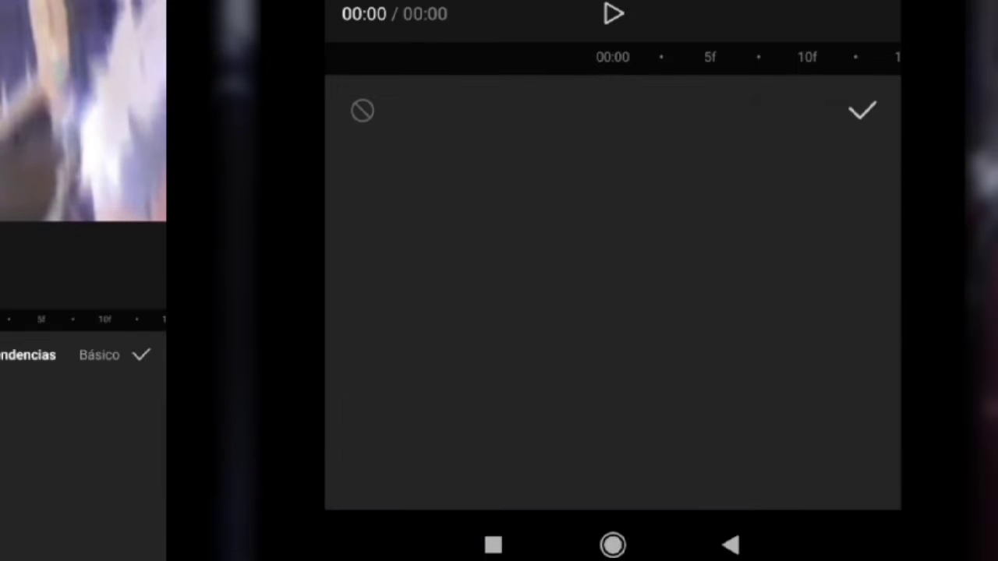
drag(539, 116, 422, 125)
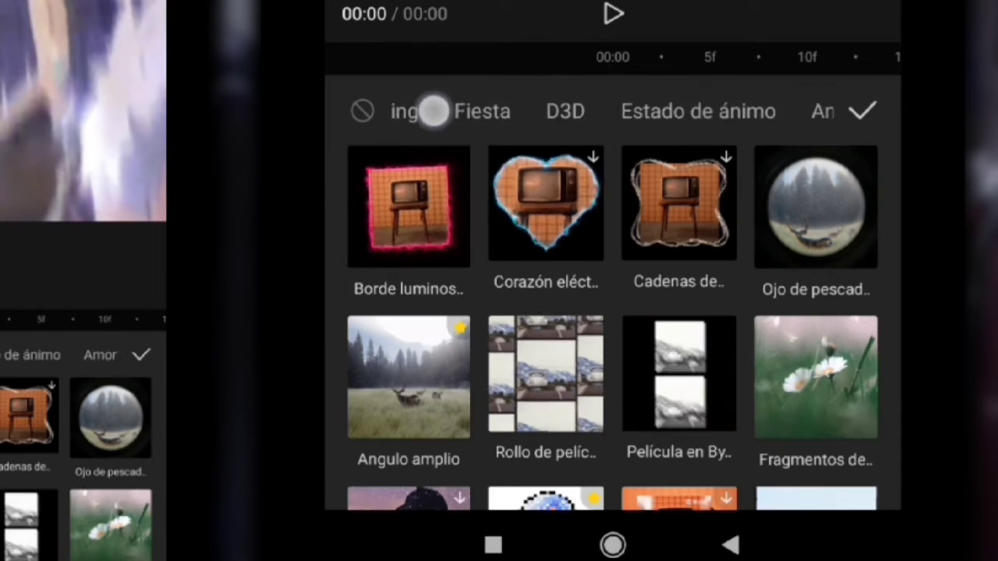
click(684, 112)
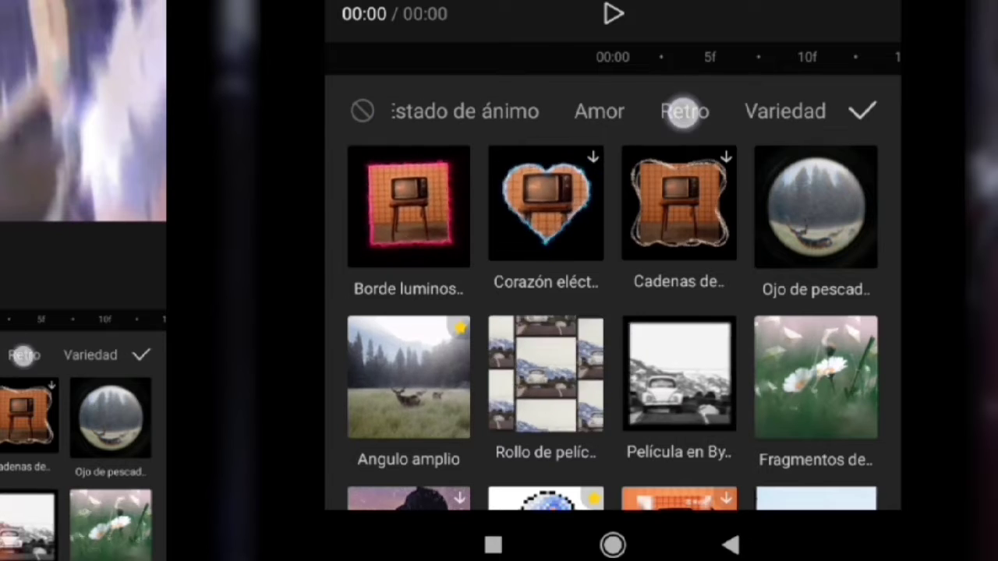
drag(720, 454, 725, 265)
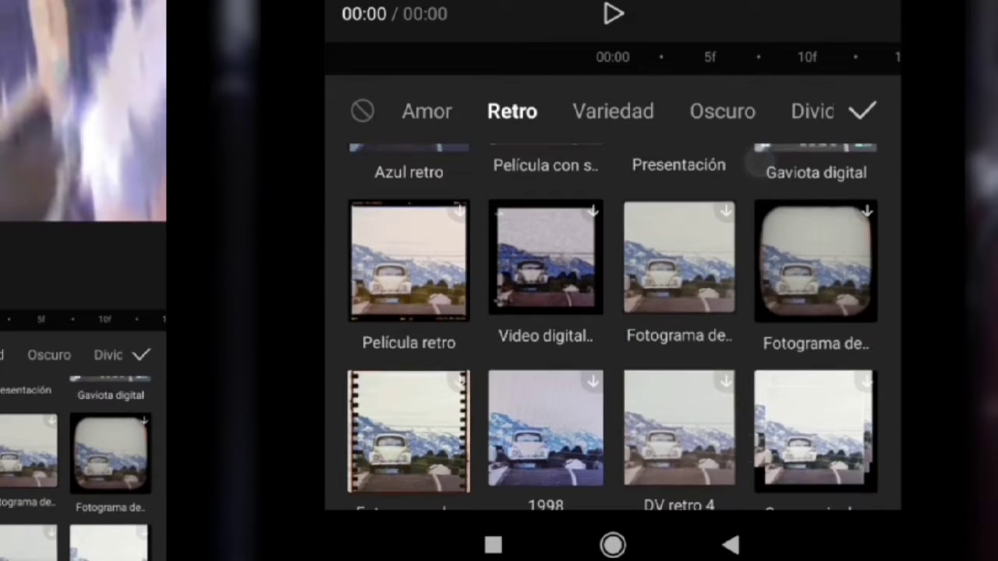
mouse_move(729, 439)
mouse_down()
mouse_move(756, 152)
mouse_move(738, 180)
mouse_up()
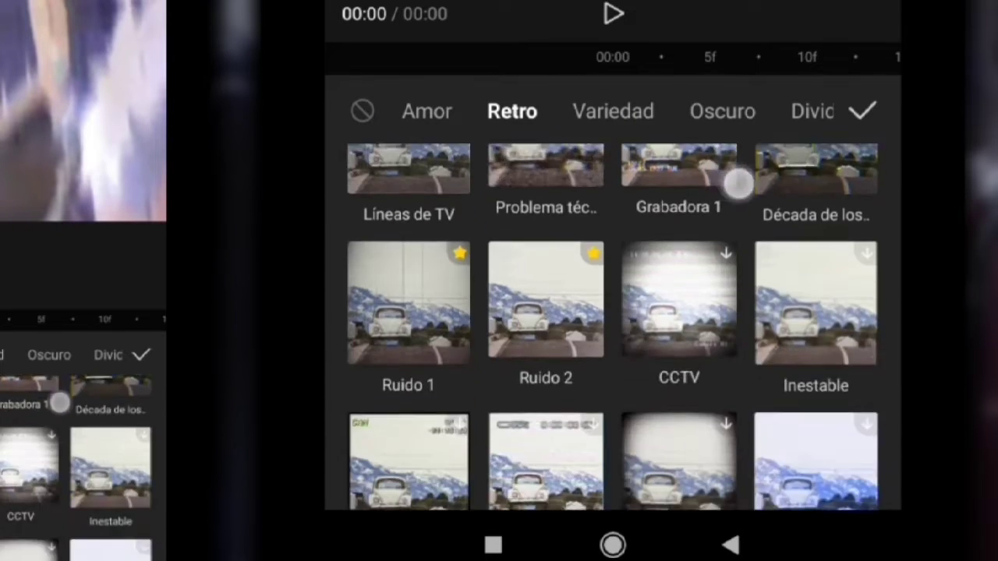
mouse_move(724, 444)
mouse_down()
mouse_move(733, 187)
mouse_move(726, 225)
mouse_up()
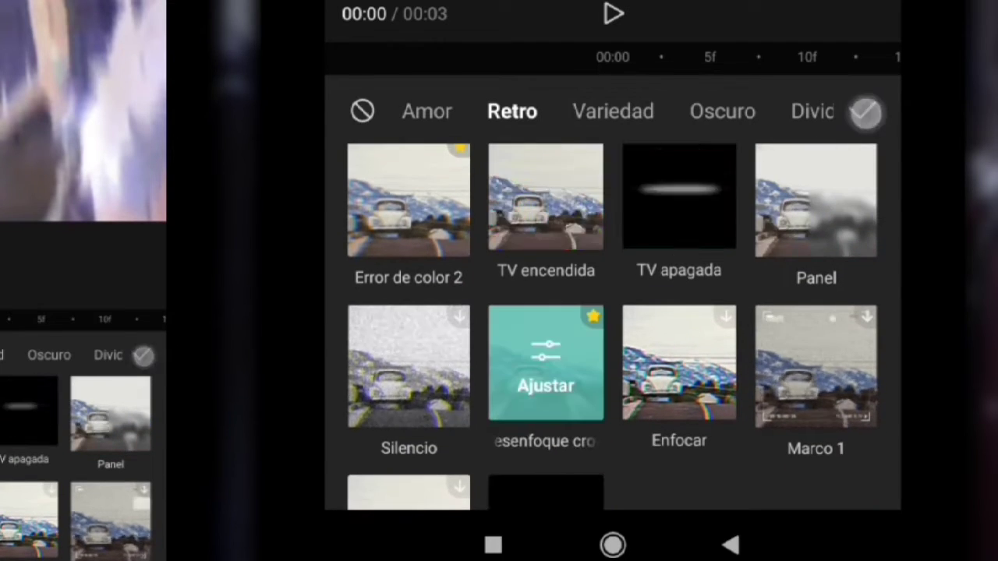
click(866, 111)
drag(815, 334, 624, 354)
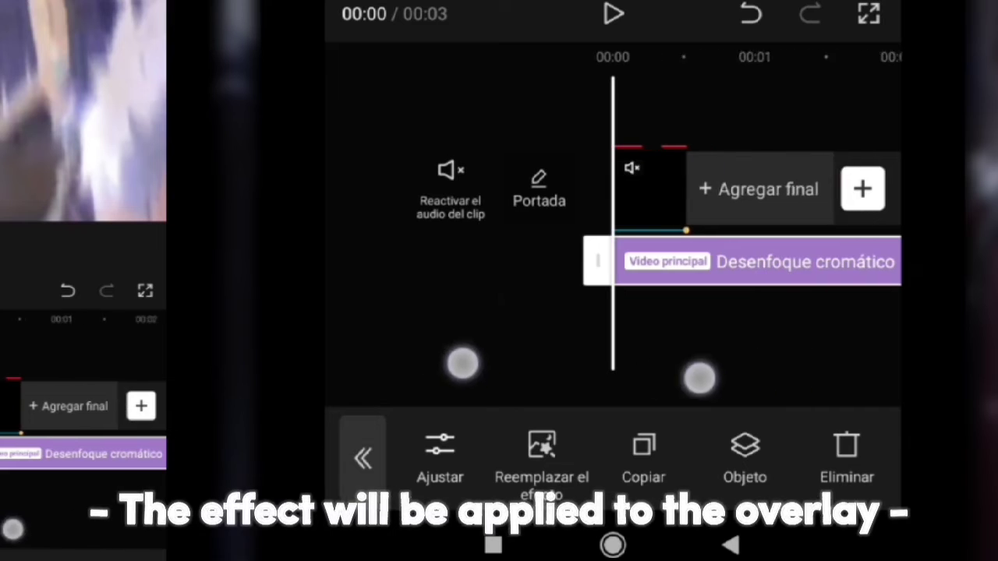
Step: Set the Desenfoque cromático effect's Objeto to the Superposición overlay clip
scroll(584, 327, down, 5)
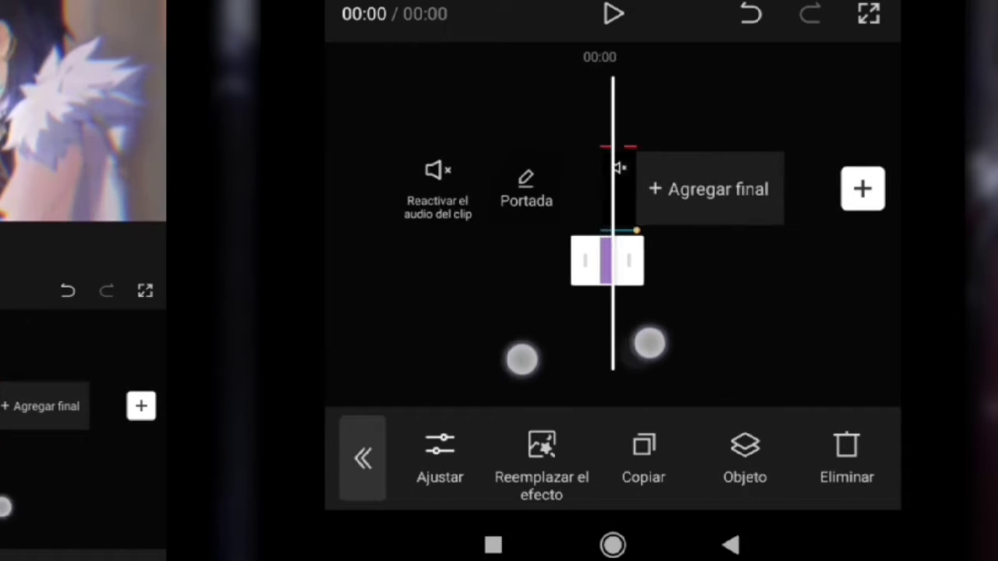
scroll(585, 351, up, 5)
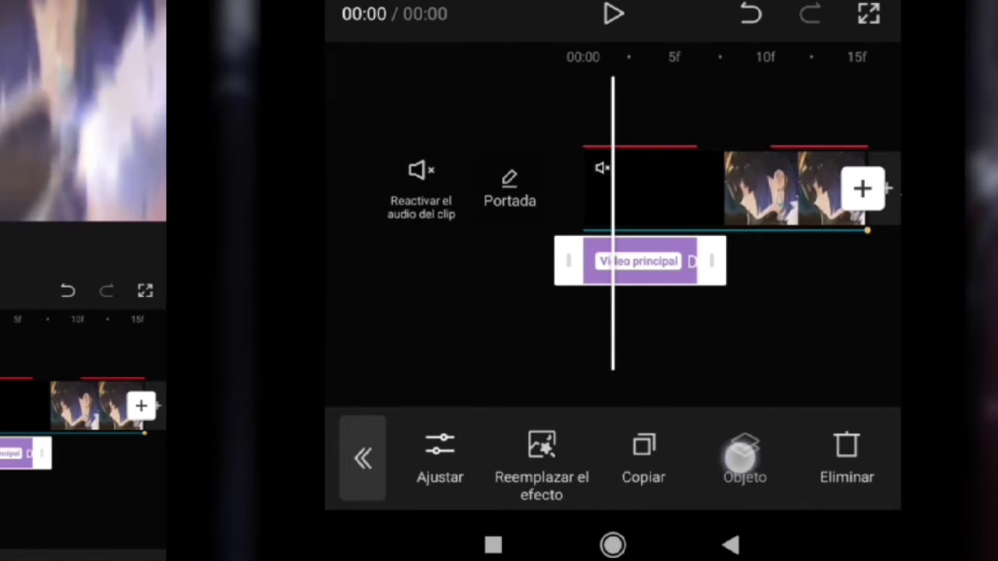
click(754, 499)
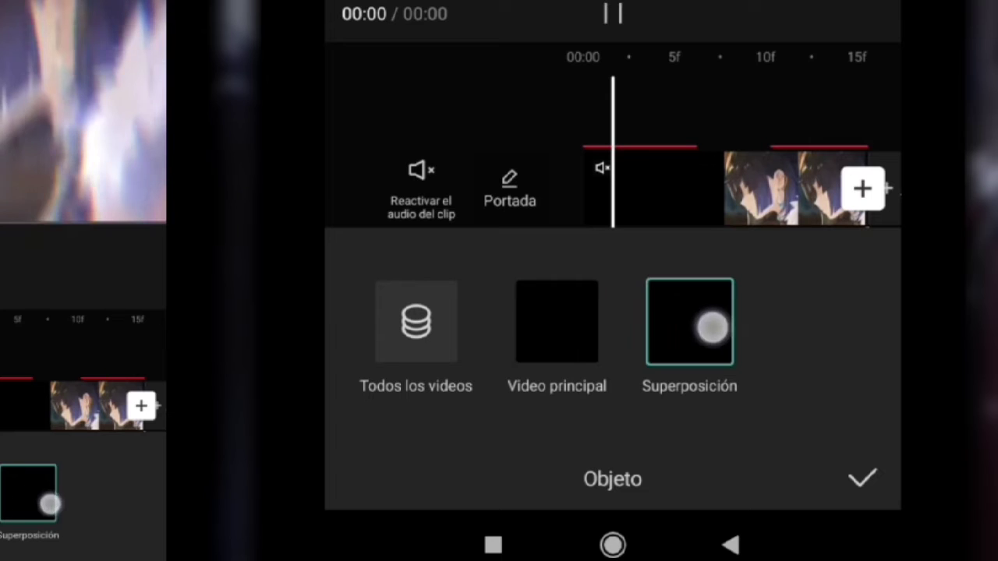
click(862, 479)
drag(544, 333, 722, 361)
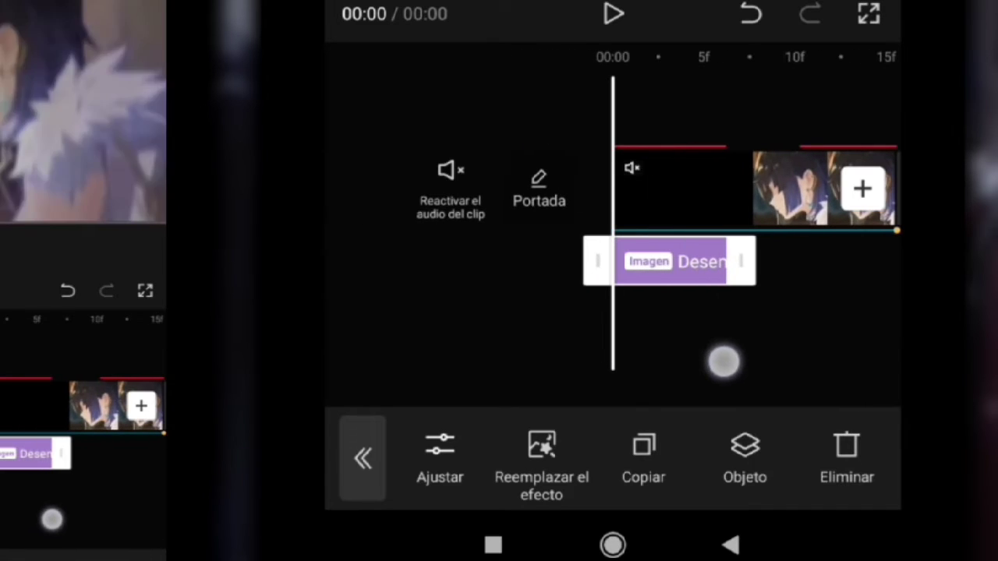
Step: Adjust Desenfoque cromático to Desenfocar 100 and Horizontal 60
click(422, 477)
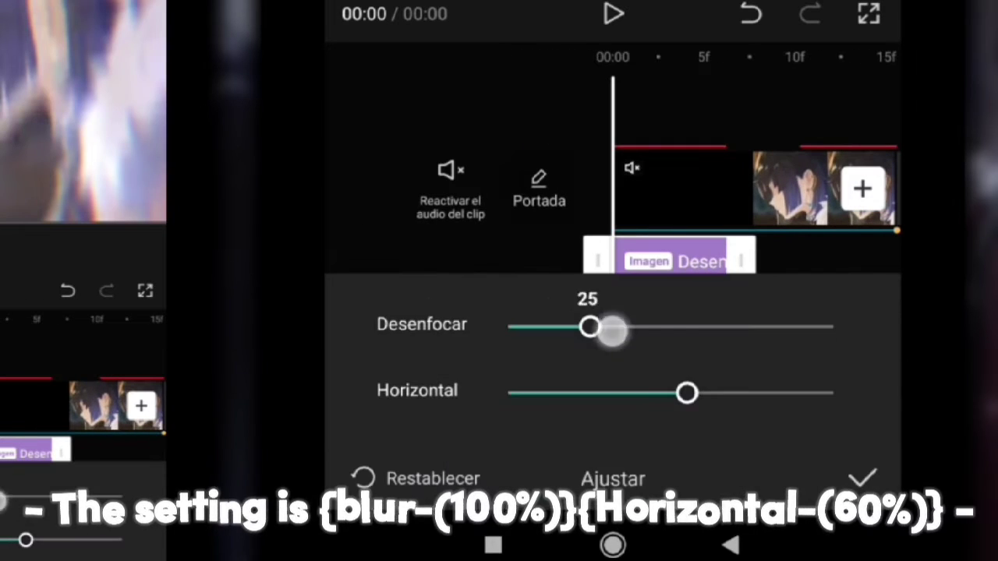
drag(686, 393, 715, 443)
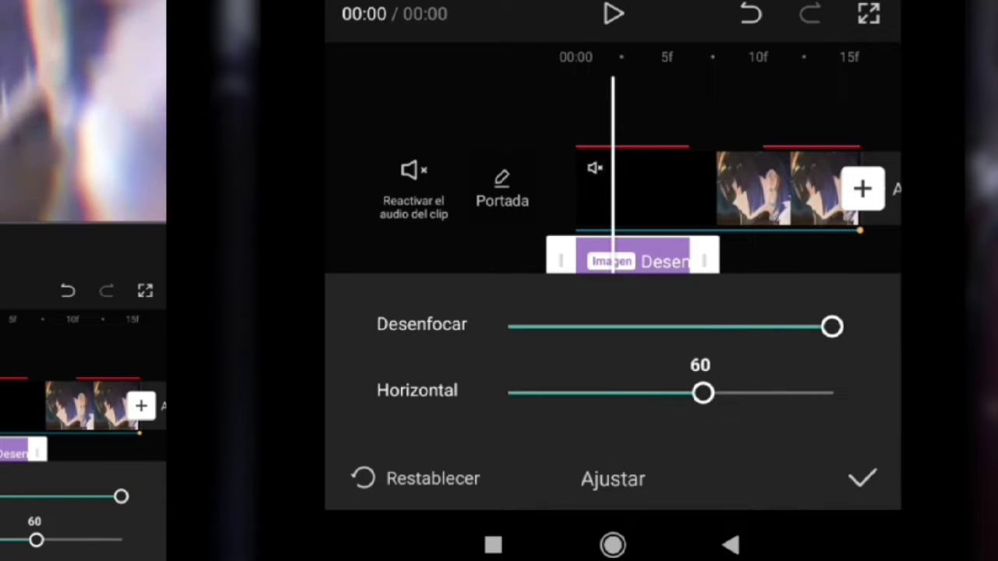
click(861, 478)
drag(637, 363, 772, 363)
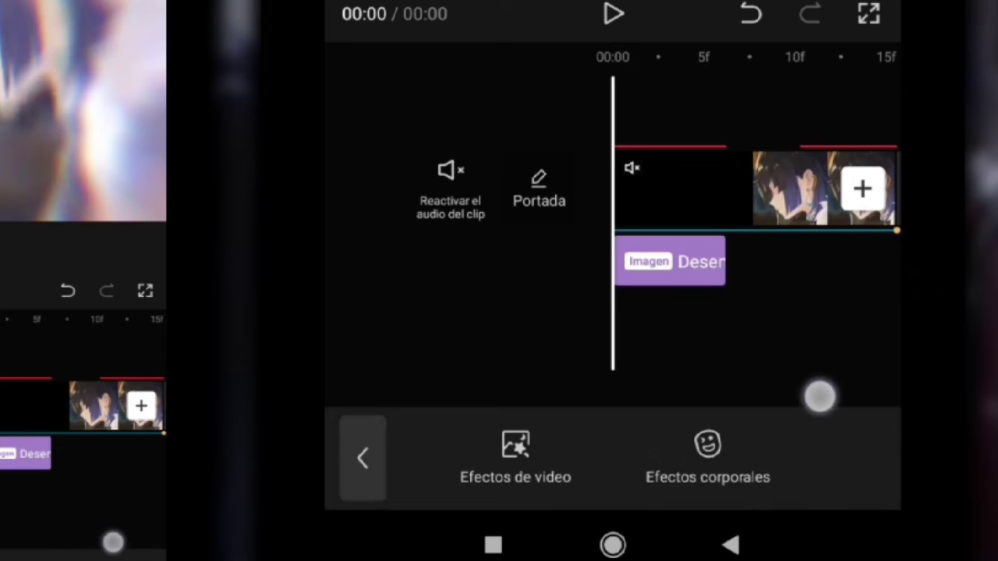
click(523, 470)
Step: Add the Básico 'Cromático' video effect
mouse_move(764, 112)
mouse_down()
mouse_move(641, 112)
mouse_move(881, 112)
mouse_up()
click(658, 111)
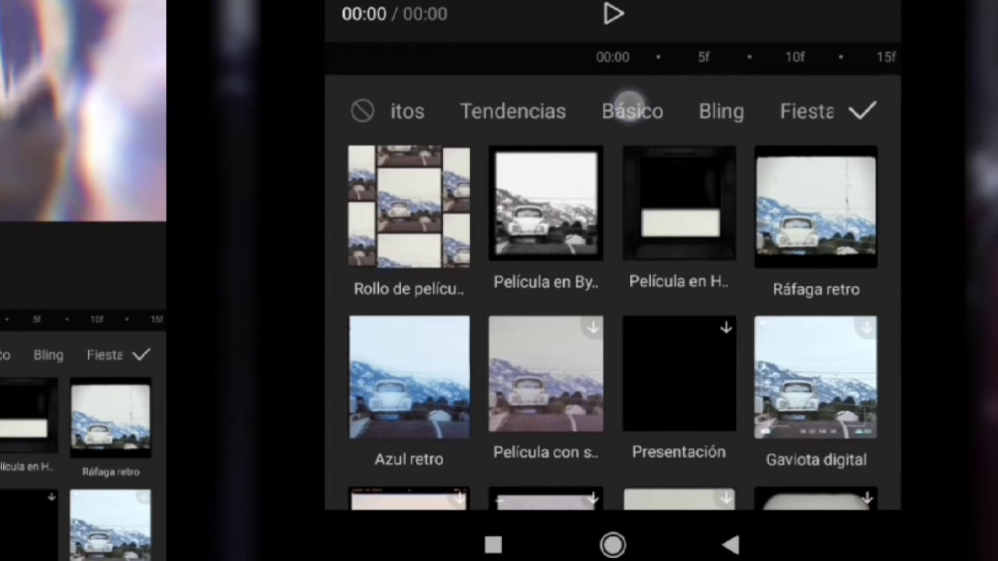
drag(730, 443, 746, 163)
drag(741, 335, 742, 163)
drag(725, 374, 726, 202)
drag(712, 341, 724, 260)
drag(725, 366, 720, 214)
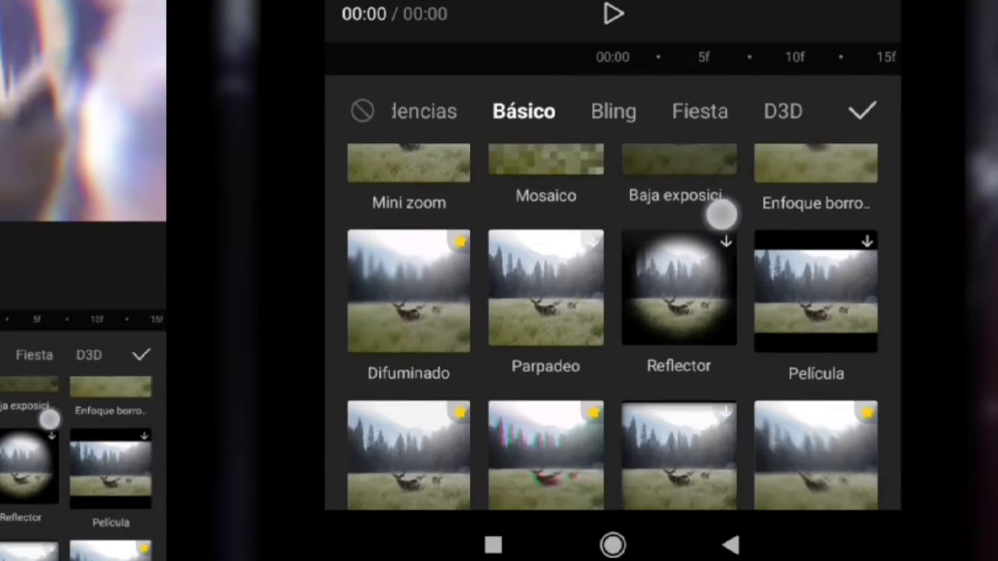
drag(711, 331, 538, 257)
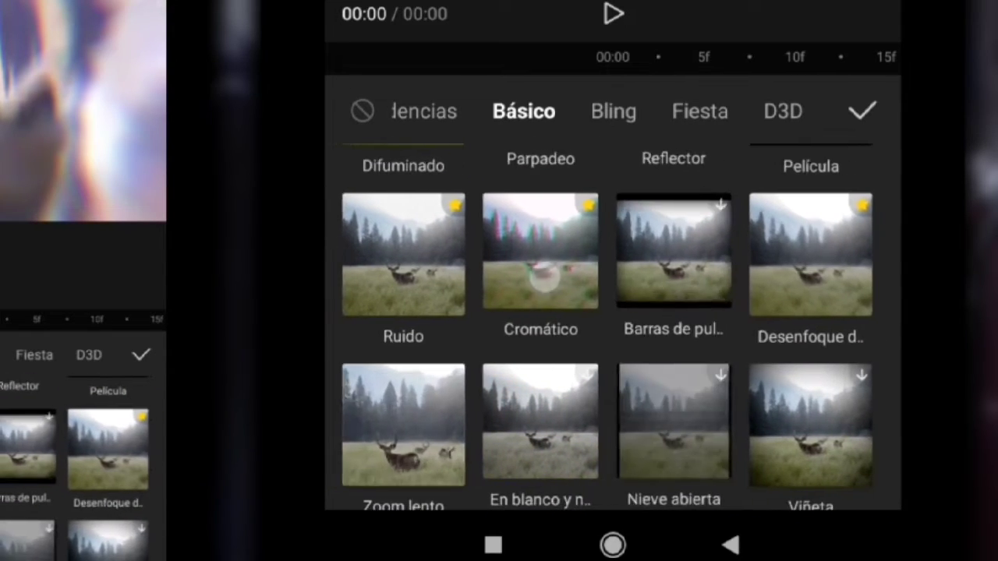
click(548, 257)
click(862, 111)
Step: Set the Cromático effect's Objeto to the Superposición overlay clip
scroll(559, 382, down, 5)
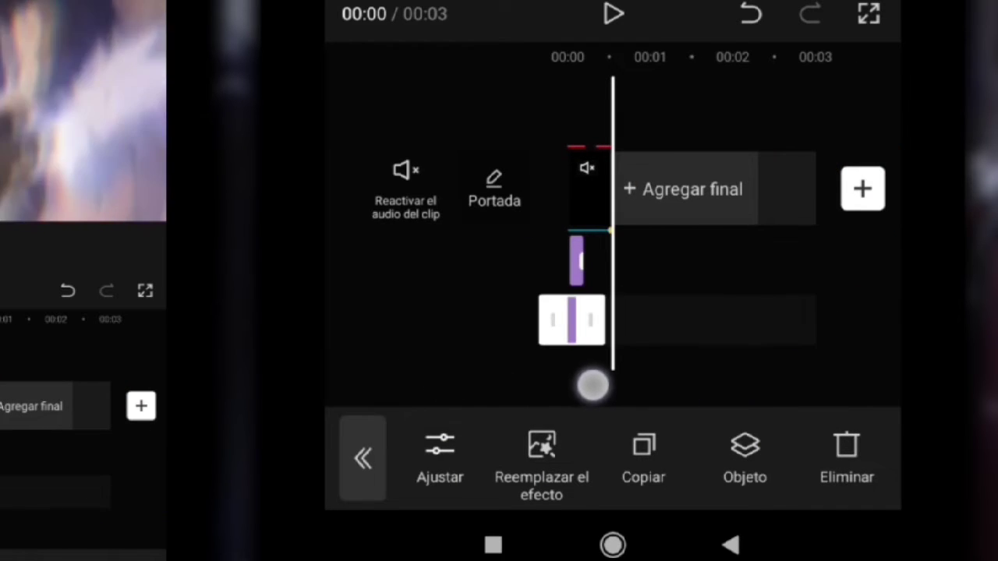
scroll(593, 390, up, 5)
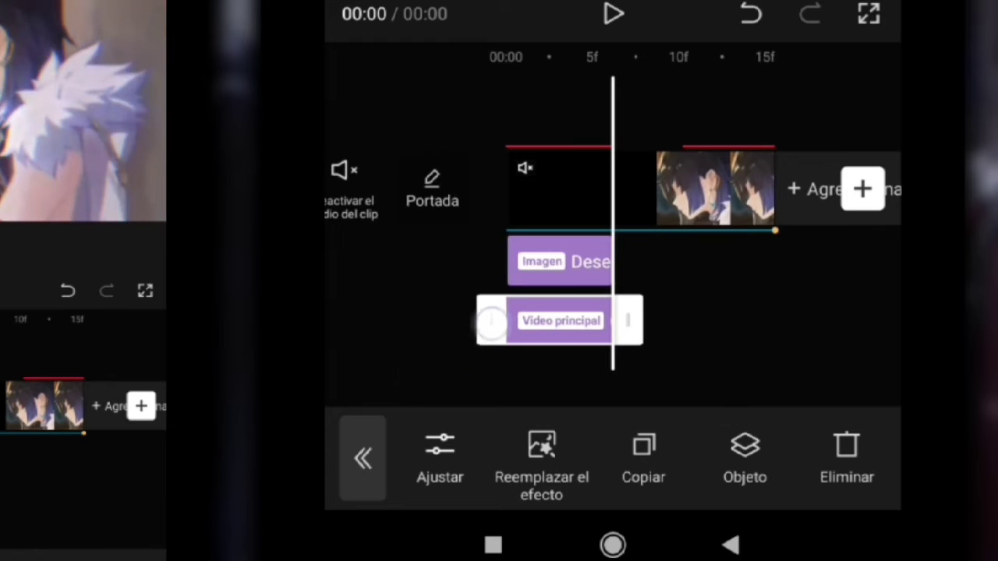
drag(434, 367, 684, 379)
click(737, 468)
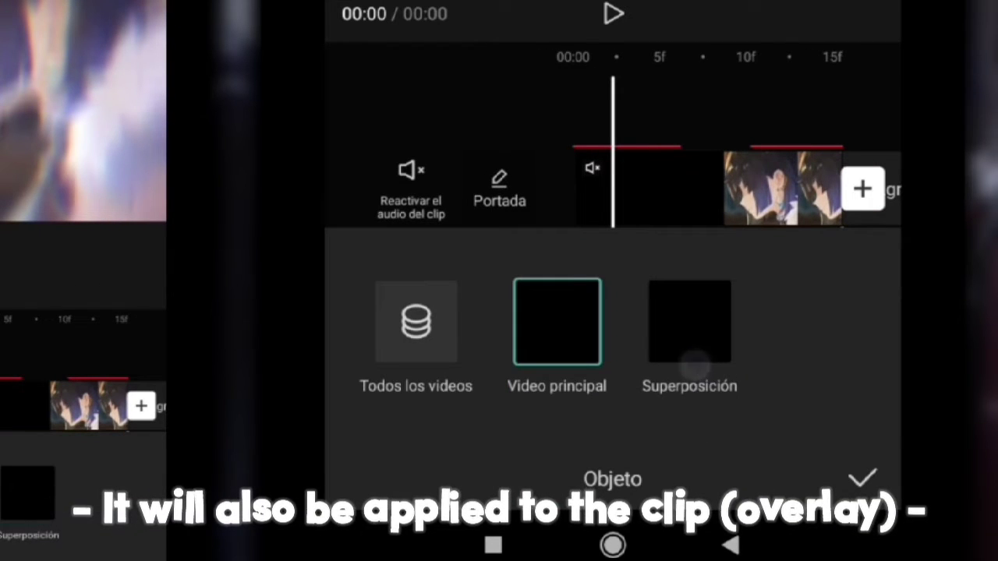
click(690, 324)
click(863, 478)
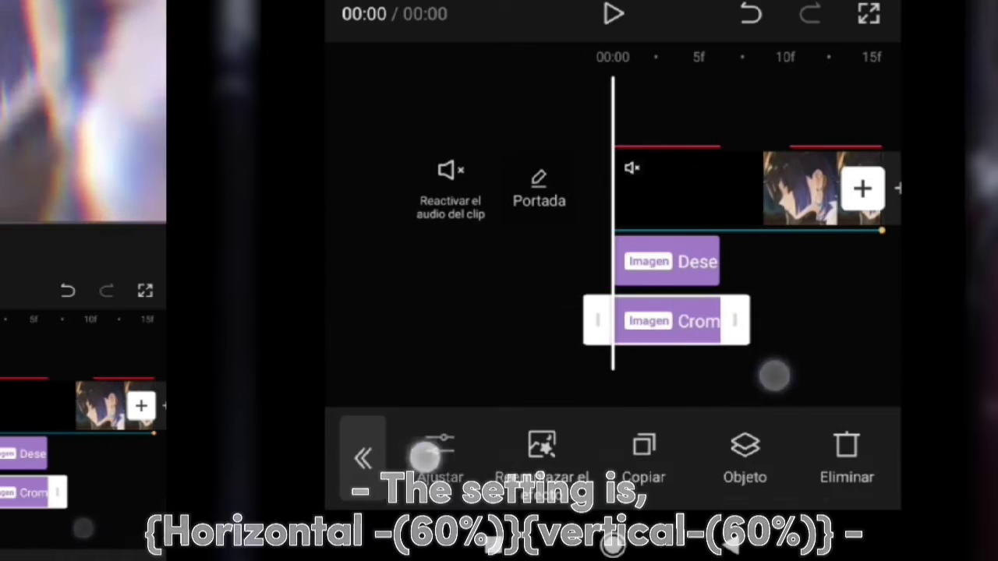
Step: Set Cromático to Horizontal 60 with raised Vertical, then duplicate the Desenfoque cromático clip
click(425, 458)
click(701, 377)
drag(696, 388, 696, 431)
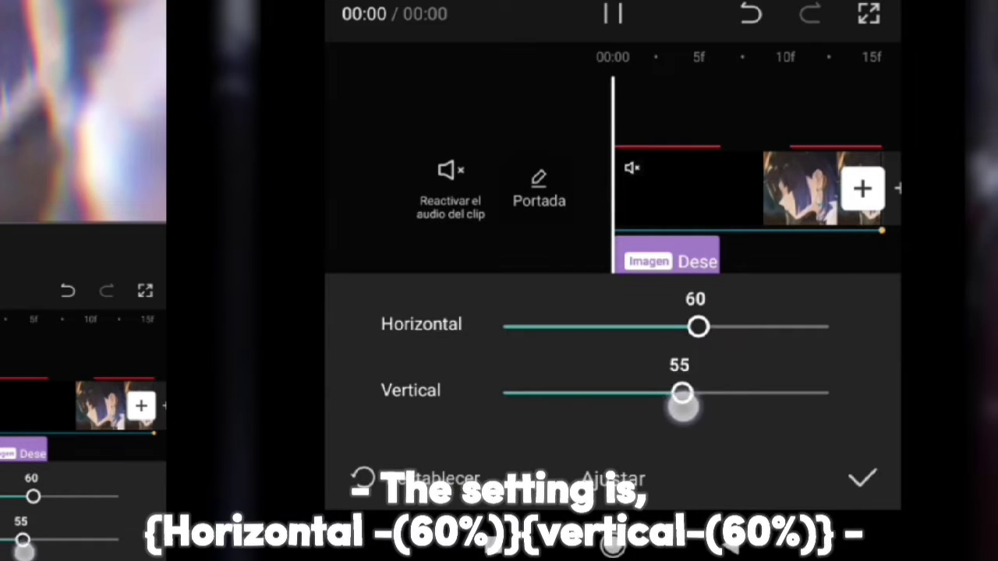
click(863, 478)
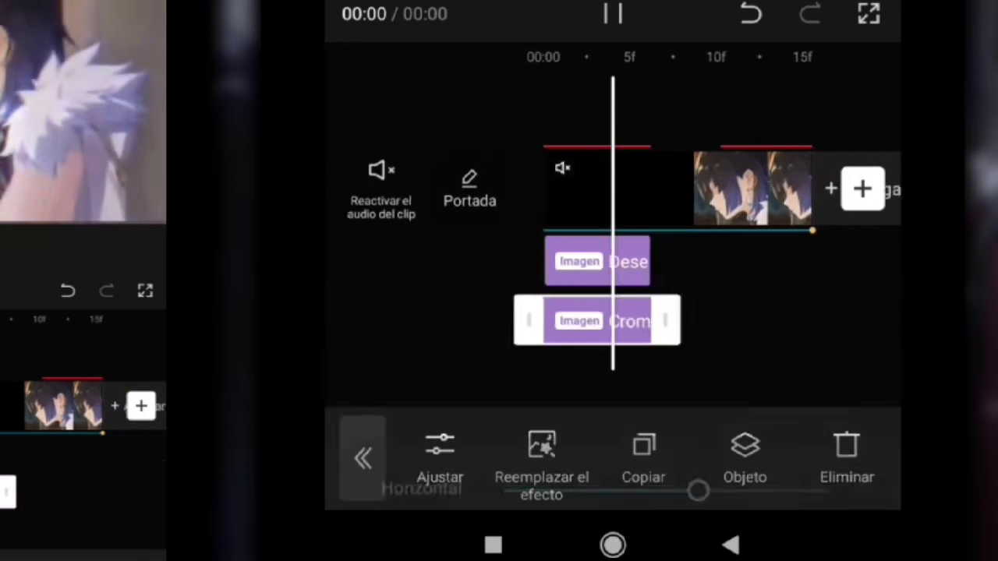
click(364, 457)
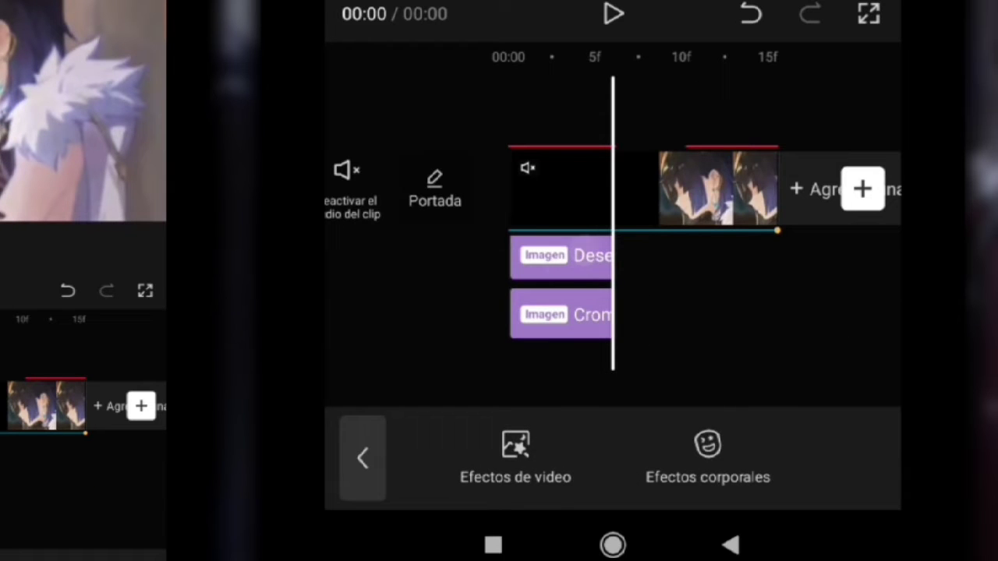
click(644, 446)
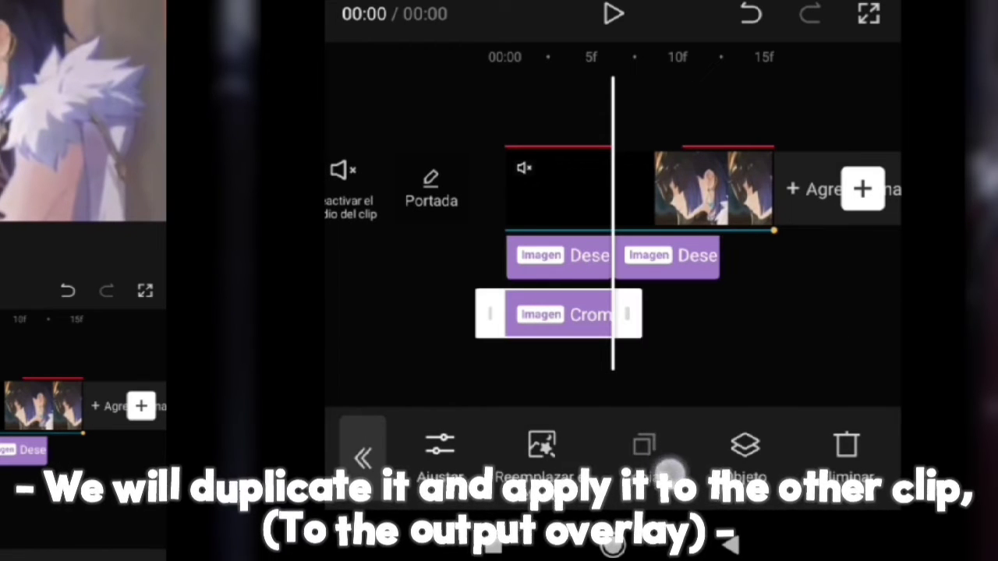
click(669, 467)
click(363, 457)
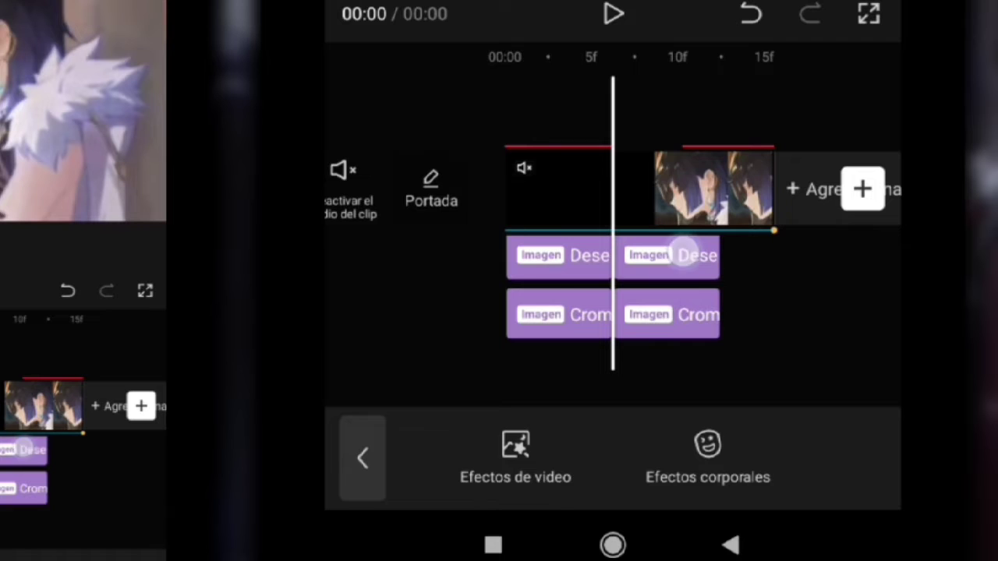
click(683, 254)
drag(662, 258, 834, 300)
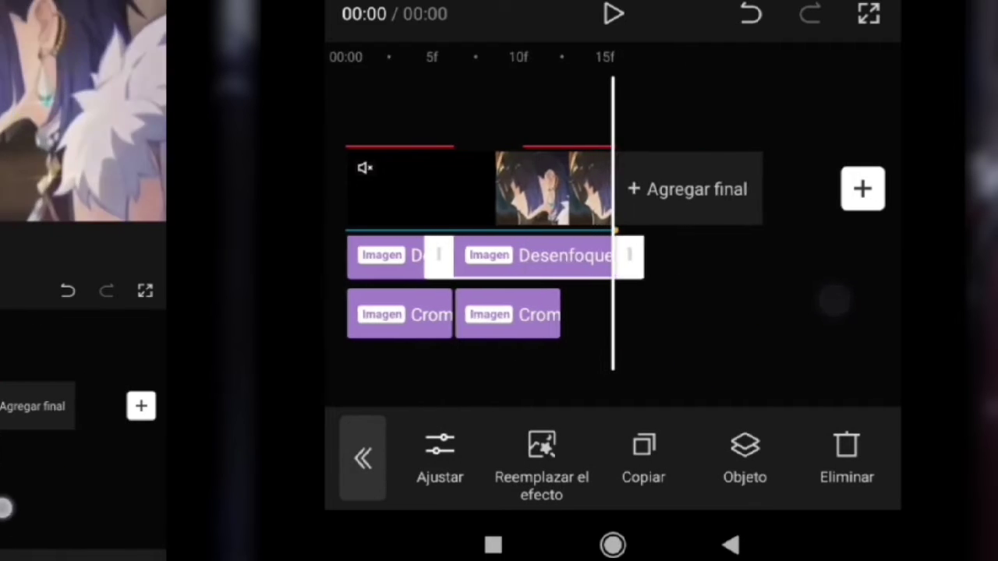
drag(512, 310, 564, 310)
drag(631, 315, 865, 339)
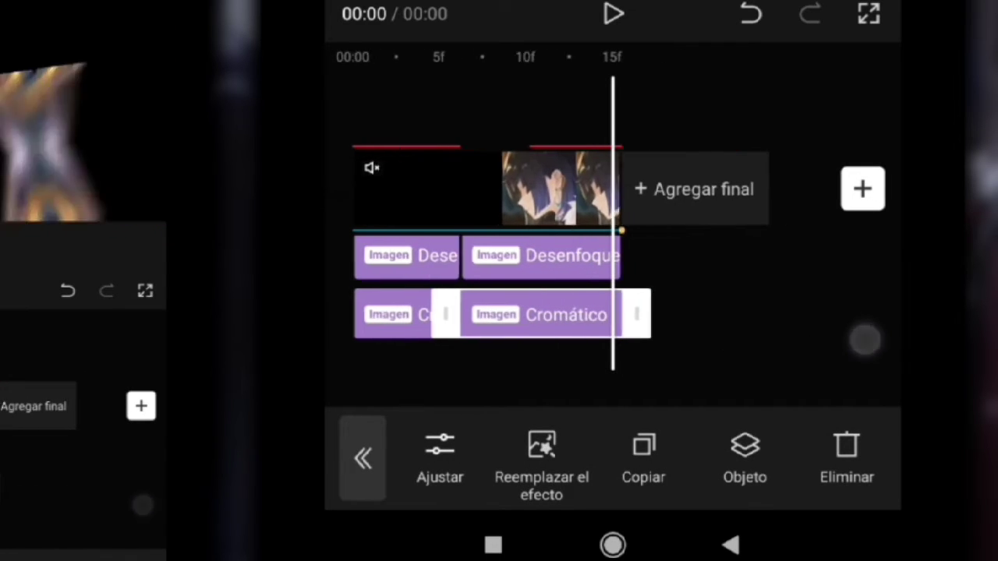
drag(586, 379, 662, 379)
drag(518, 314, 604, 315)
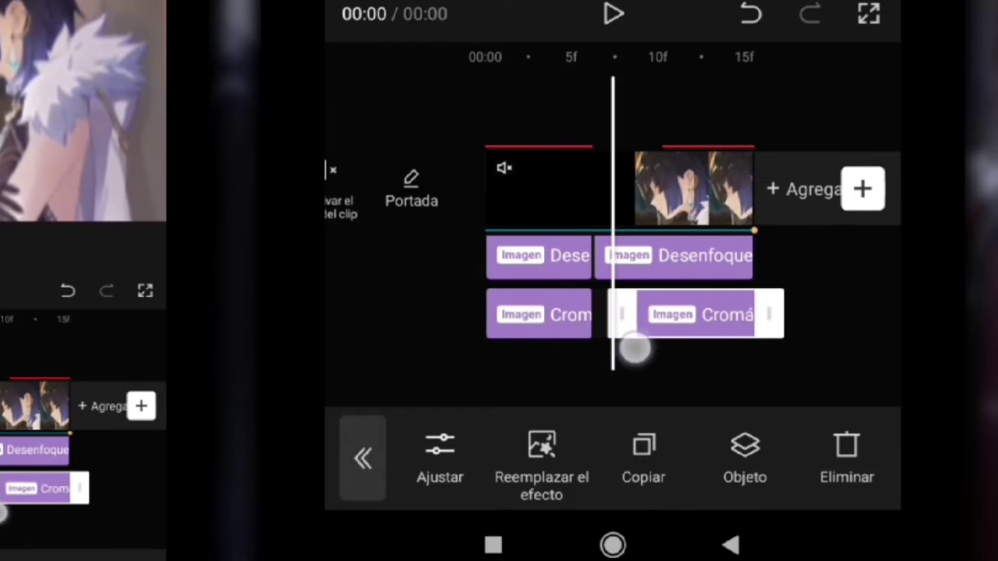
click(604, 265)
drag(630, 382, 684, 382)
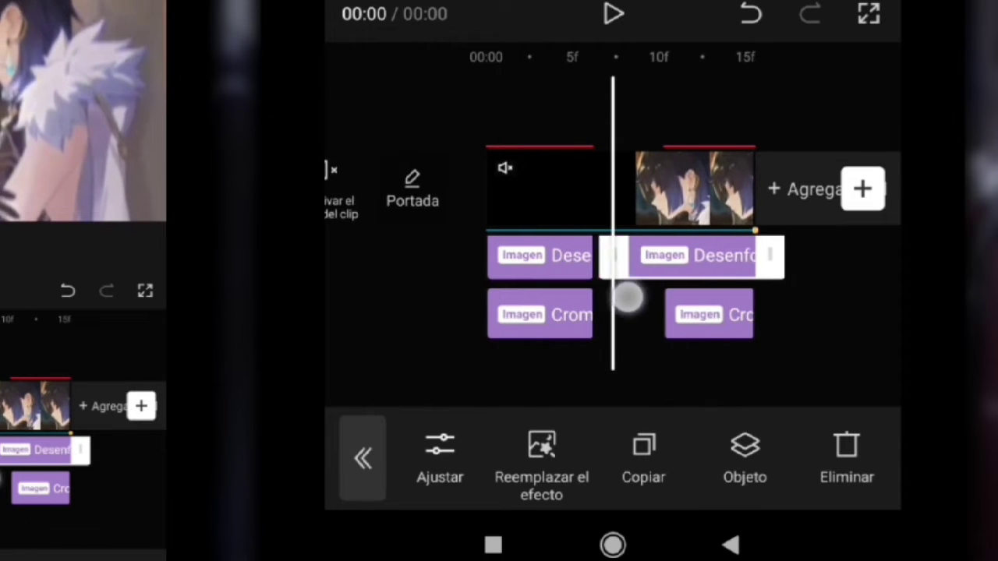
drag(627, 298, 650, 311)
drag(792, 376, 736, 376)
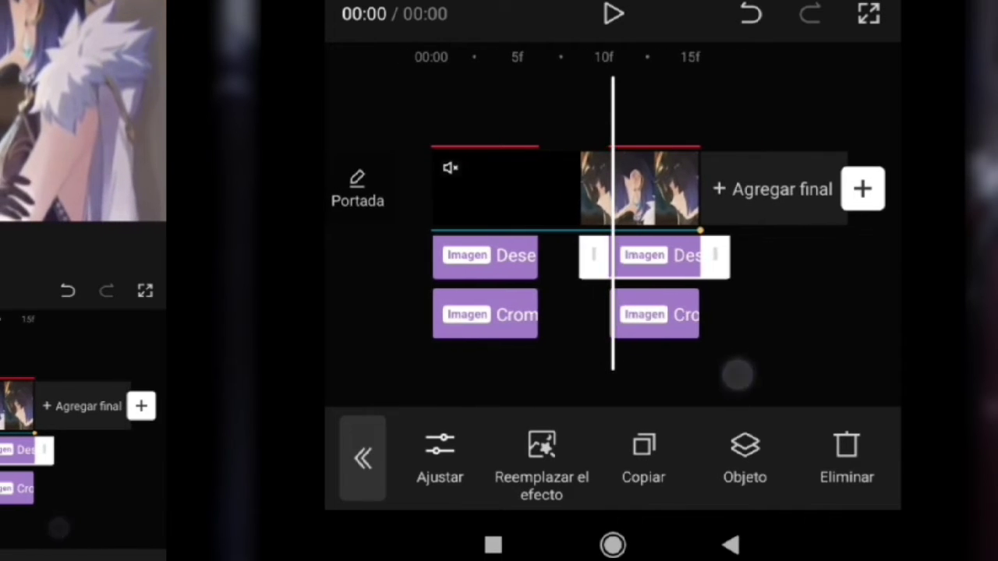
drag(637, 140, 716, 143)
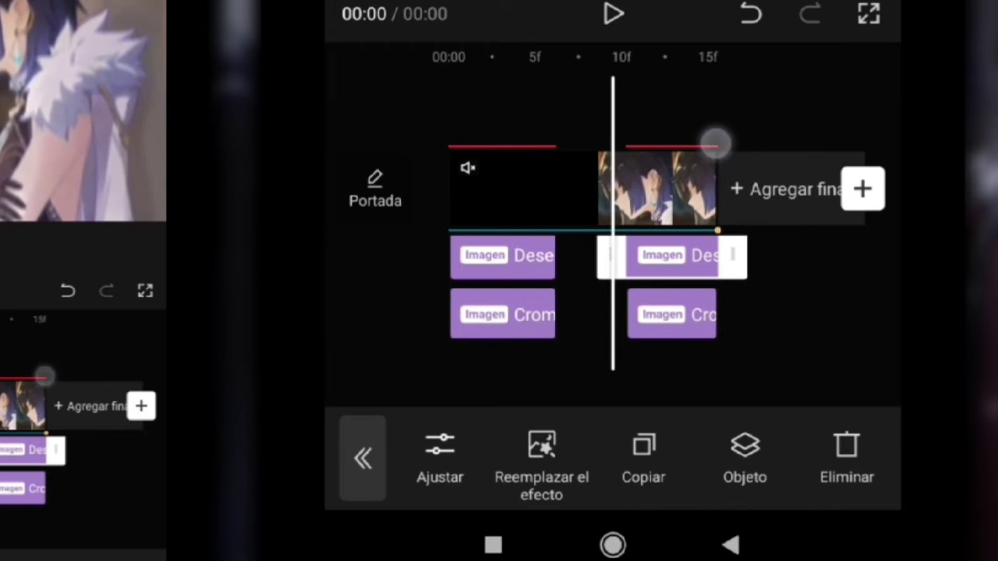
drag(573, 366, 544, 385)
drag(655, 136, 693, 143)
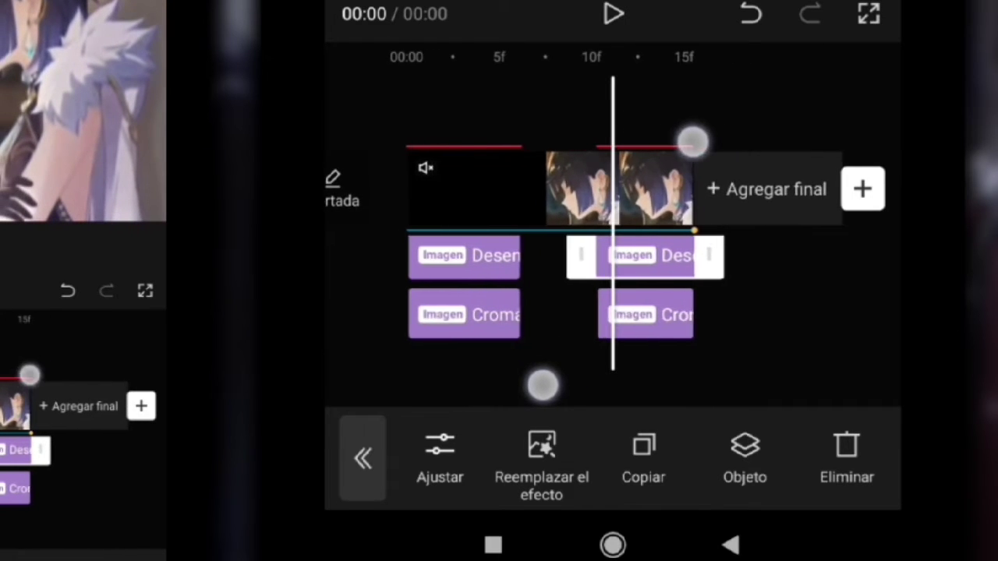
drag(541, 392, 691, 361)
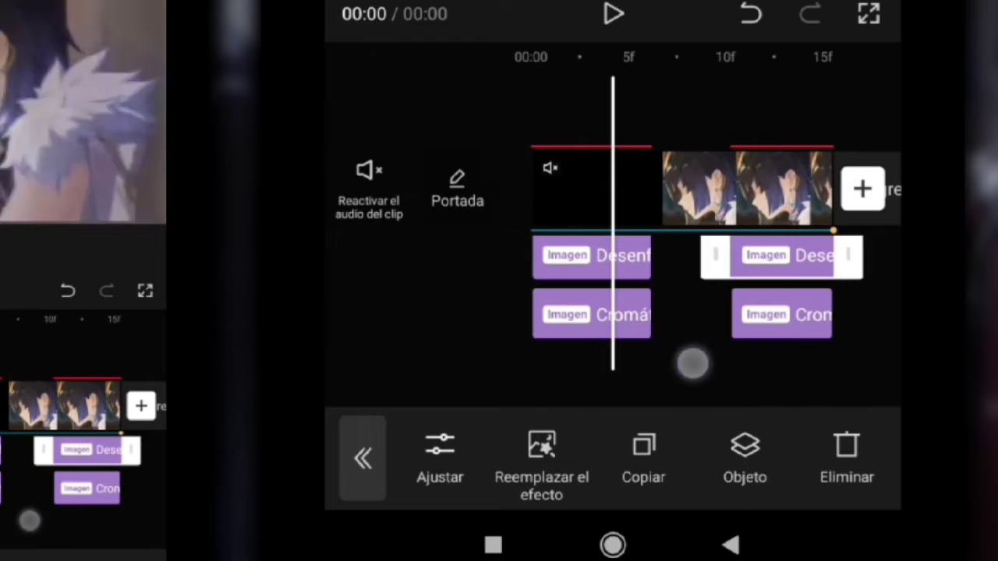
click(691, 361)
click(712, 330)
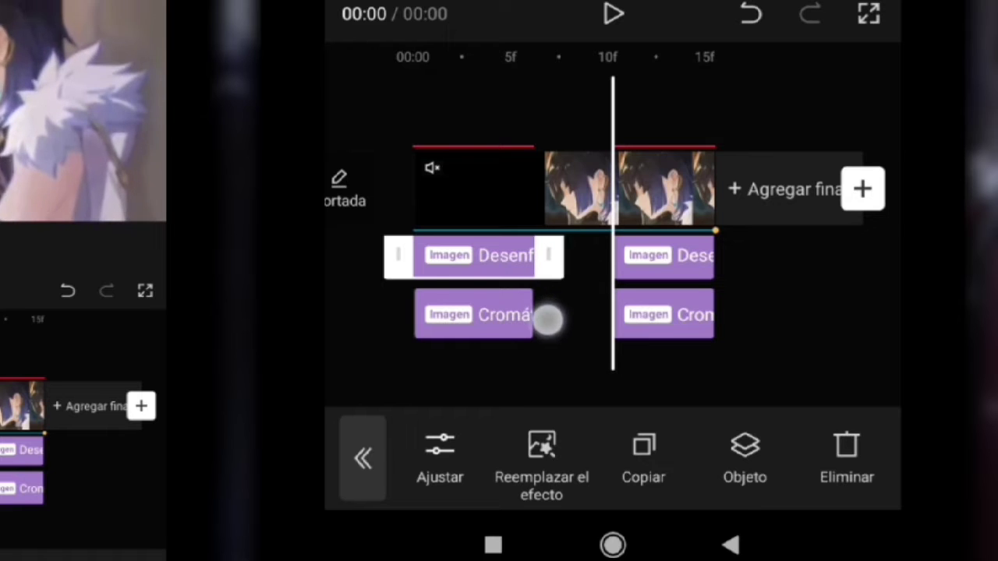
drag(549, 319, 628, 319)
click(688, 341)
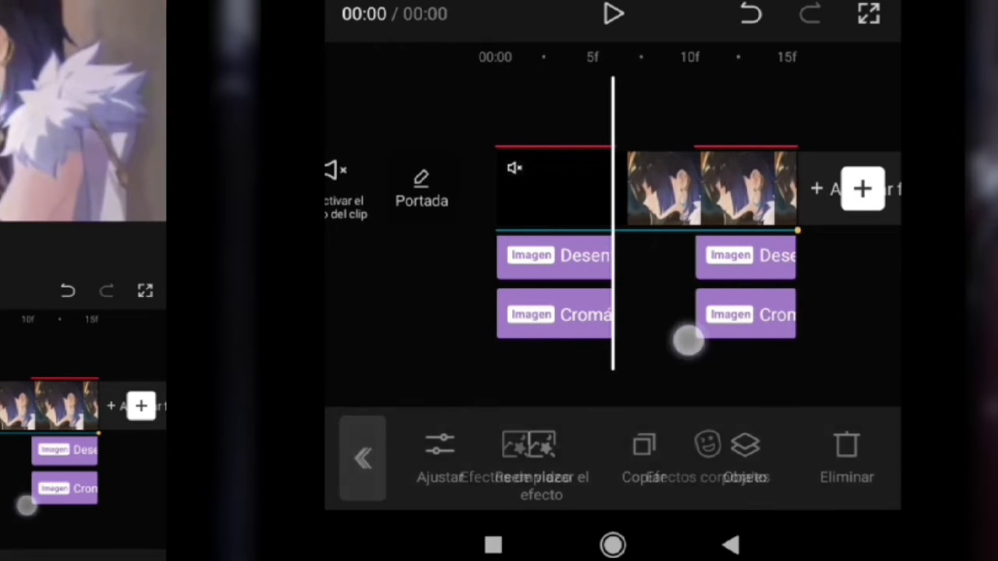
drag(781, 374, 668, 374)
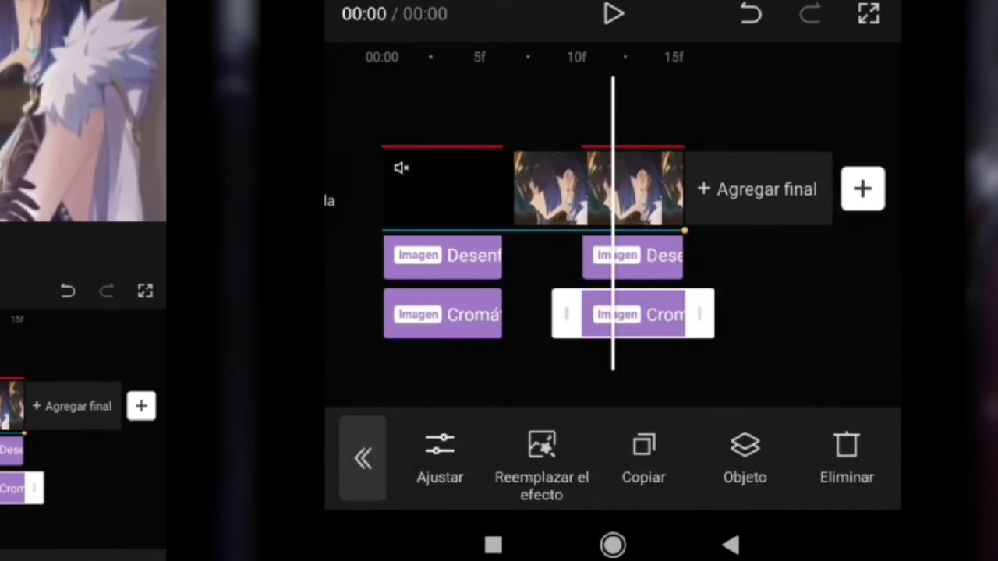
Step: Make the Cromático effect apply to the Superposición layer only, then return to the main tools
click(745, 456)
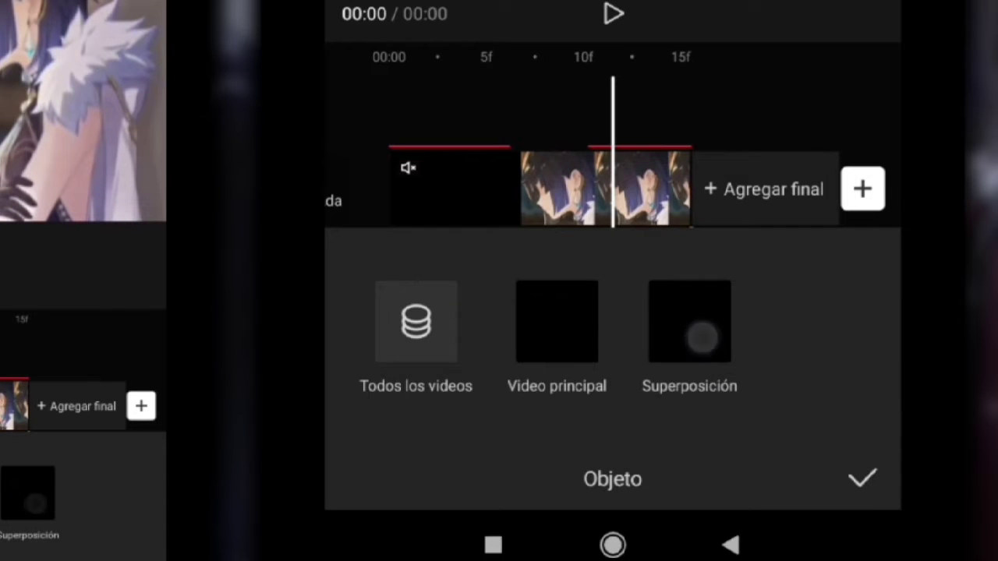
click(862, 479)
click(744, 448)
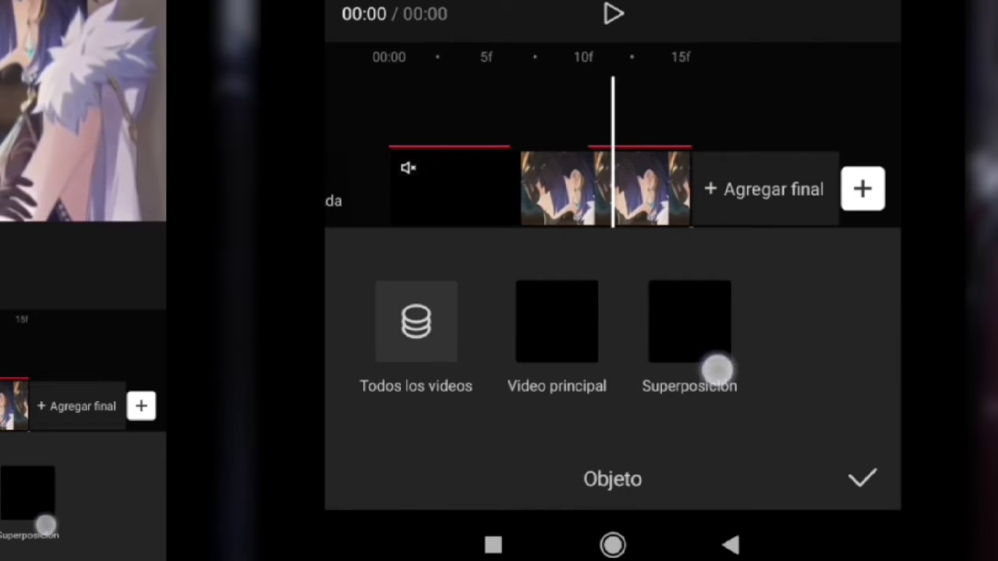
click(862, 479)
drag(842, 338, 788, 339)
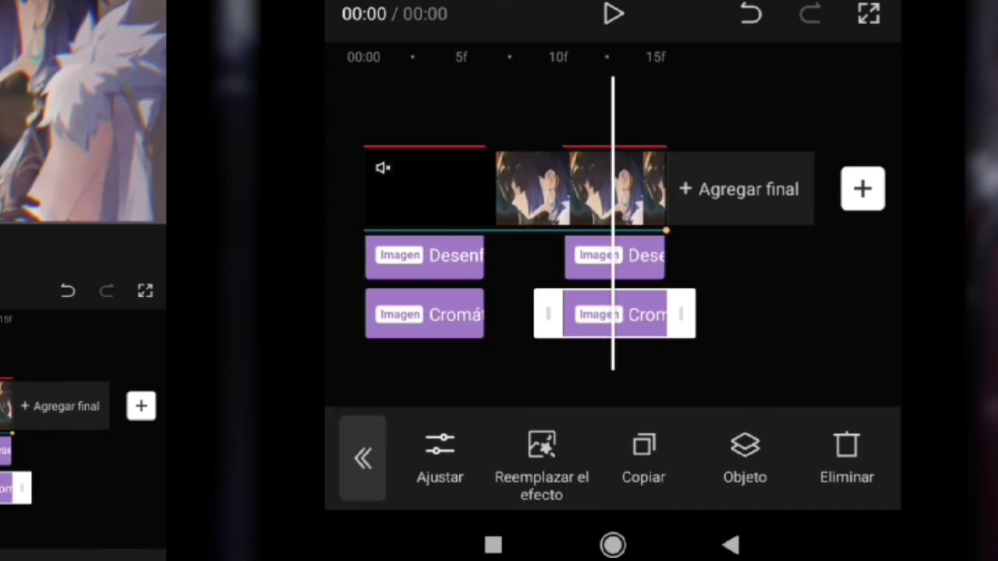
click(744, 452)
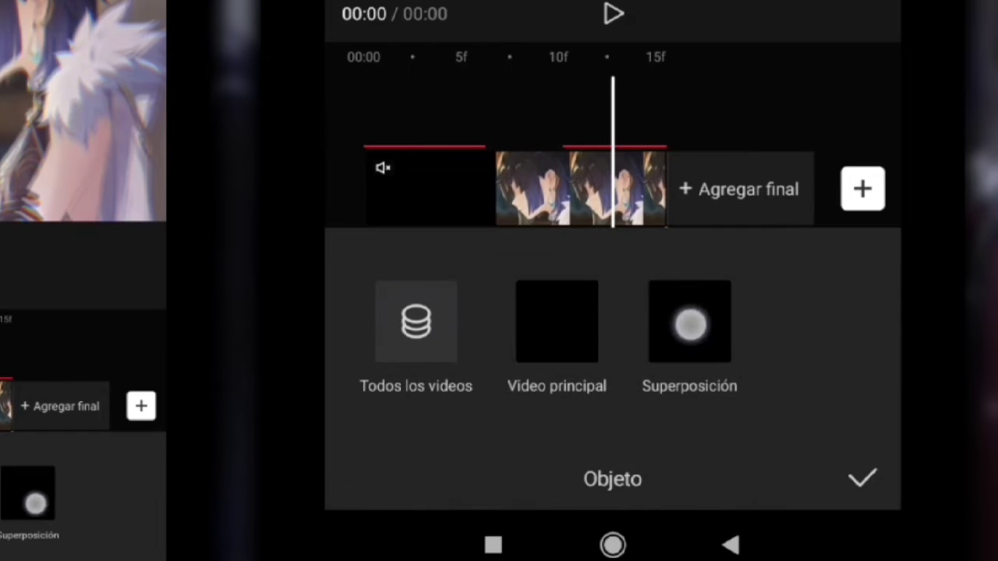
click(707, 330)
click(865, 491)
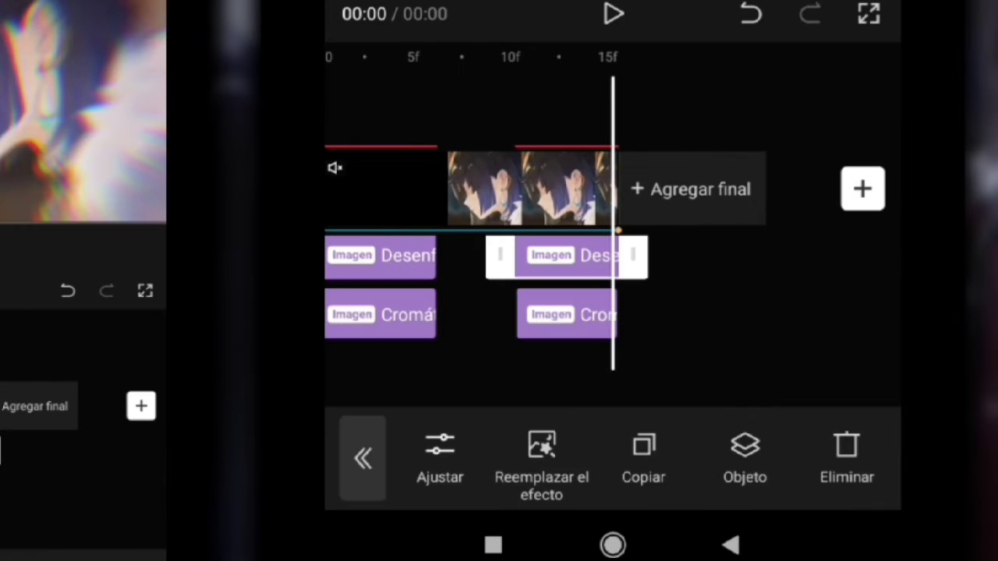
click(715, 341)
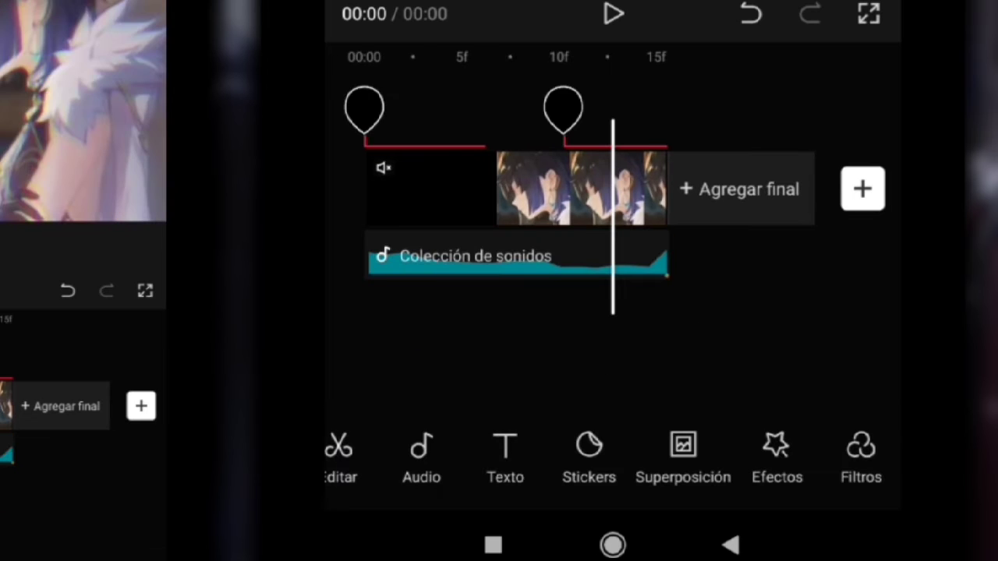
Step: Give the second overlay clip a Curva hacia arriba speed-curve preset
drag(707, 451, 727, 450)
click(668, 451)
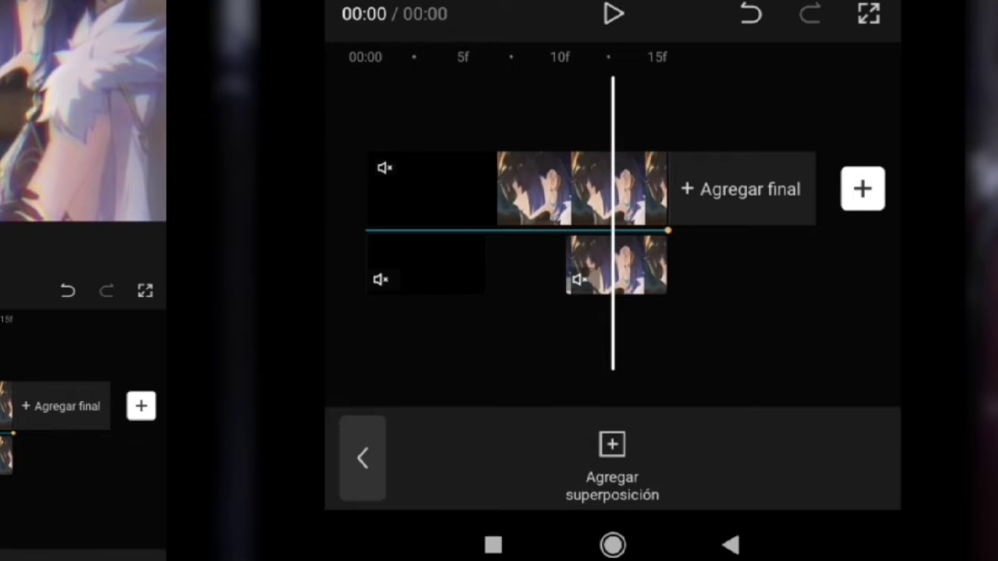
click(623, 248)
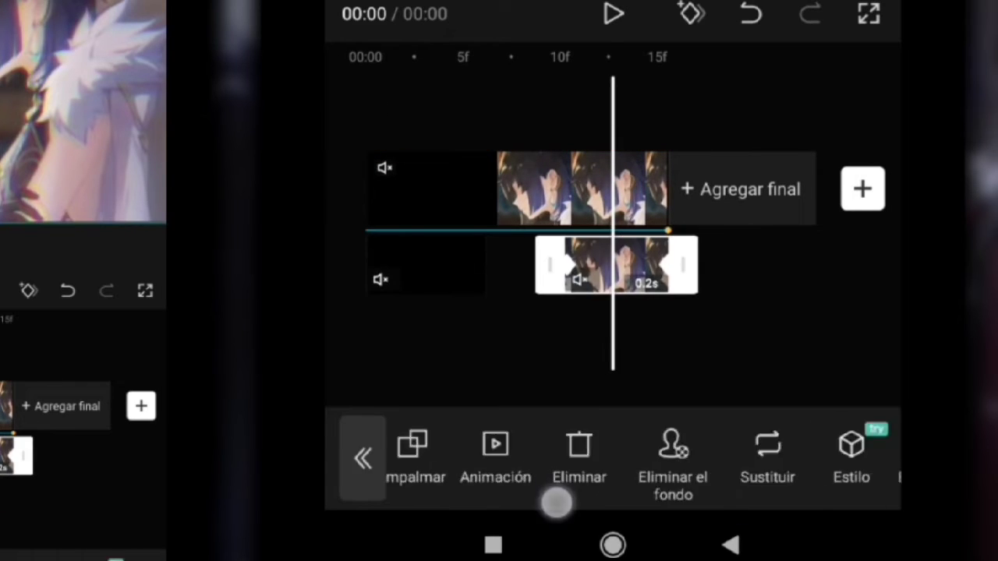
drag(542, 503, 328, 499)
click(864, 457)
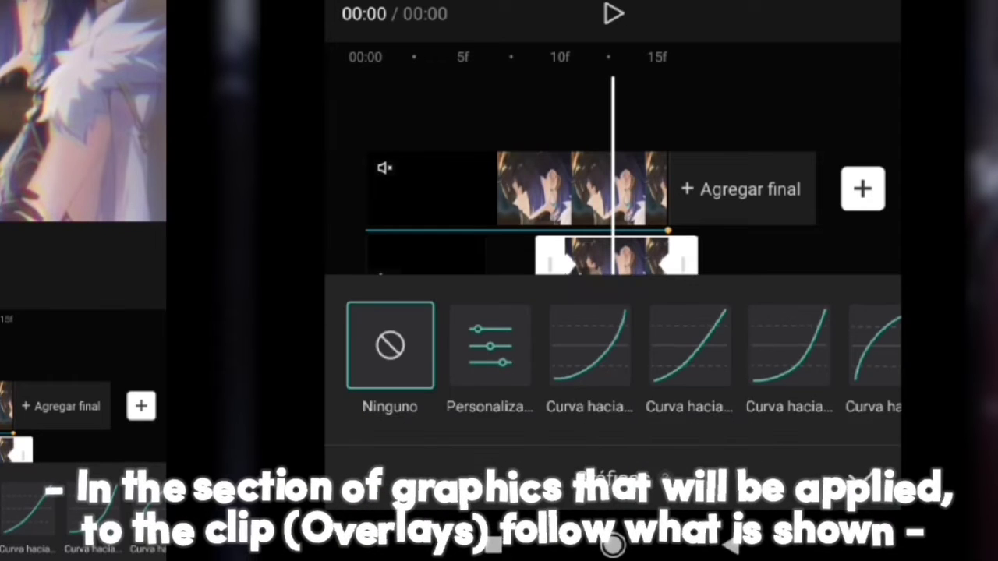
click(649, 347)
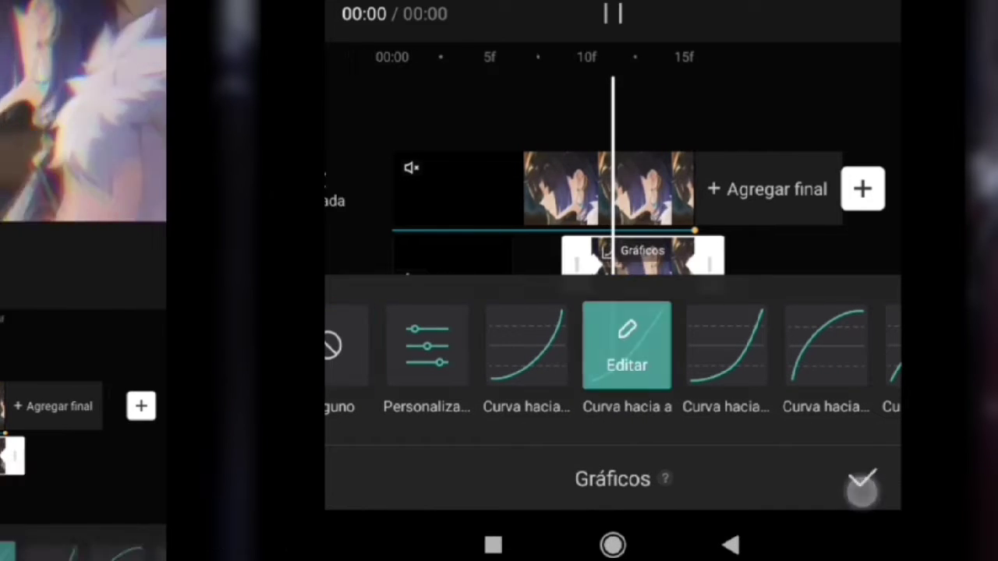
click(861, 482)
Step: Give the first overlay clip a steeper rising speed-curve preset
drag(587, 353, 808, 397)
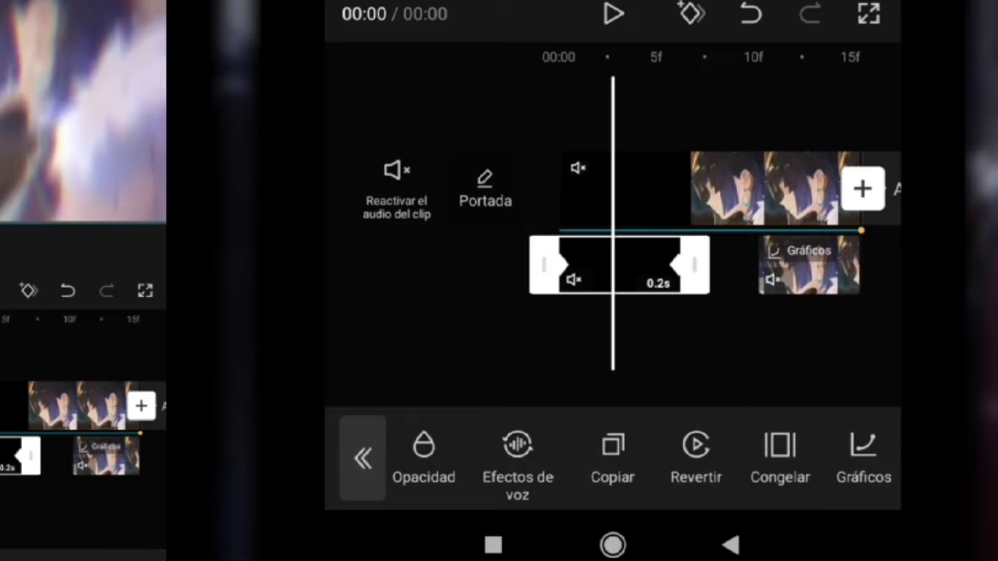
click(854, 479)
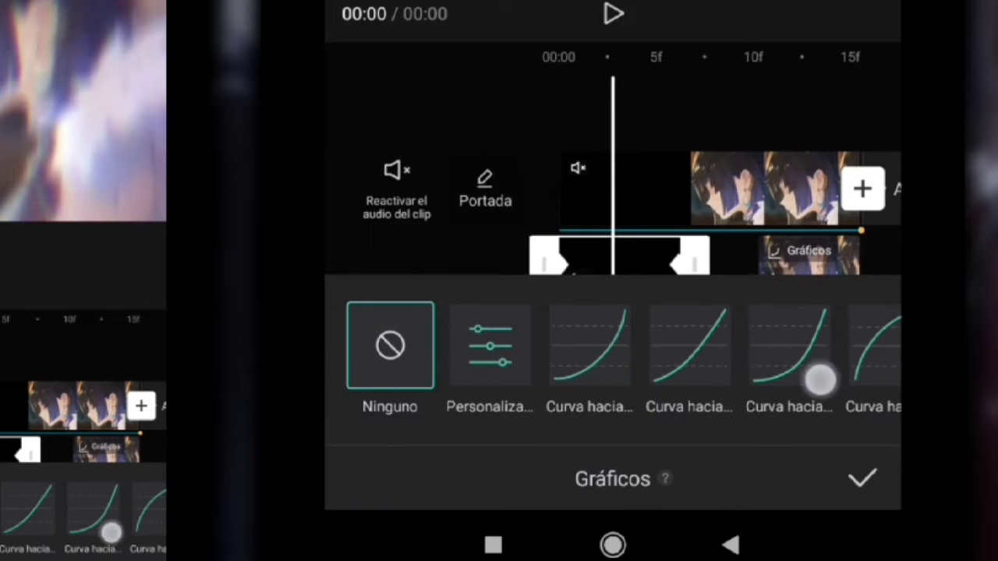
drag(819, 380, 751, 374)
click(744, 351)
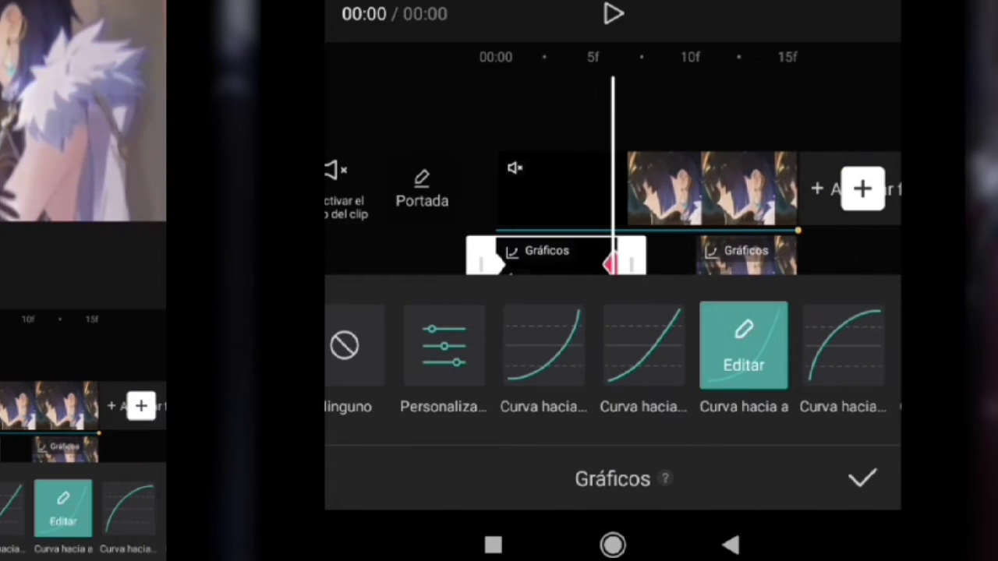
click(863, 488)
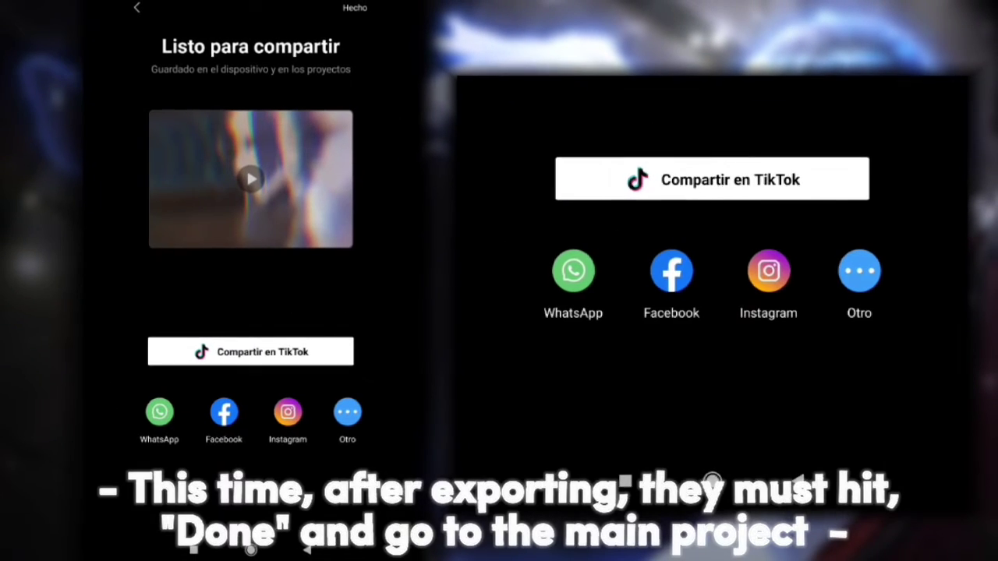
Step: Go back to the project list and open the Shake soft project
click(335, 5)
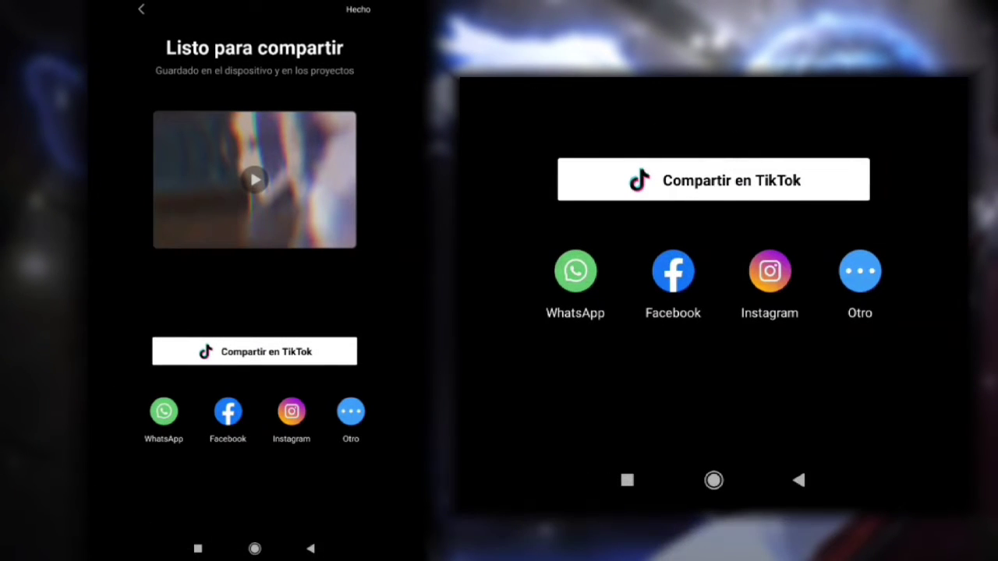
click(354, 16)
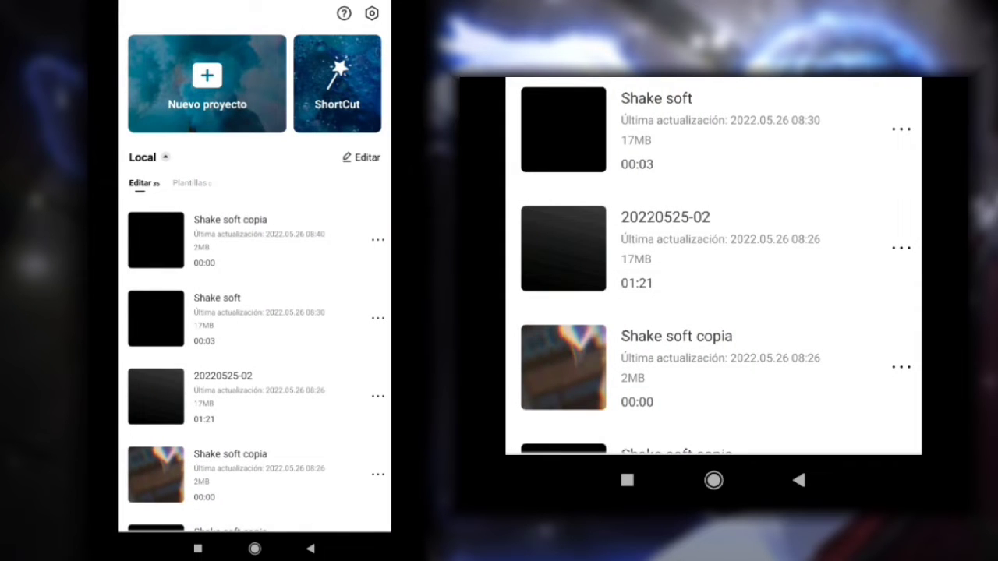
click(279, 322)
click(371, 157)
click(312, 321)
Step: Delete the old 0.5s clip from the timeline
drag(266, 438, 194, 450)
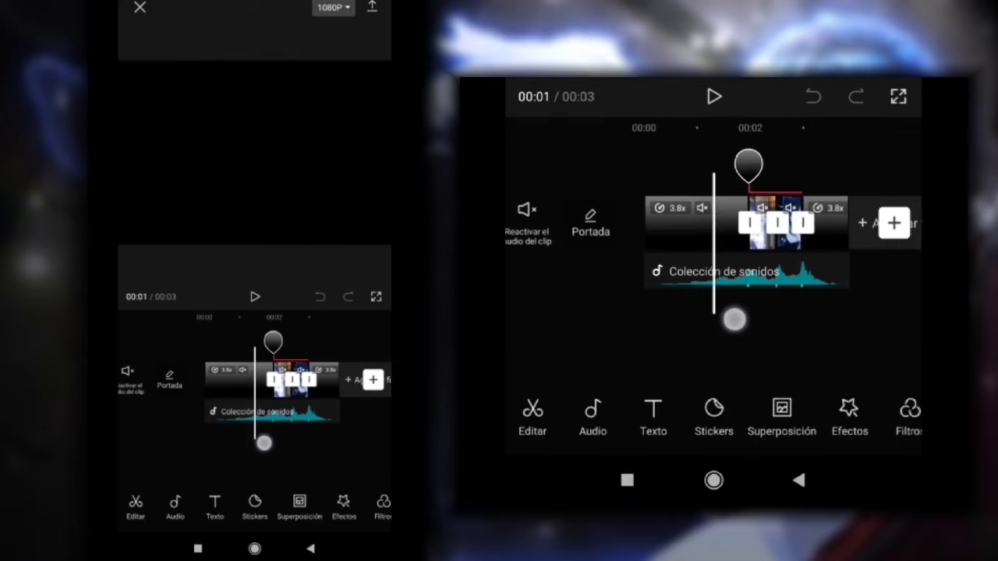
scroll(231, 442, up, 3)
click(285, 379)
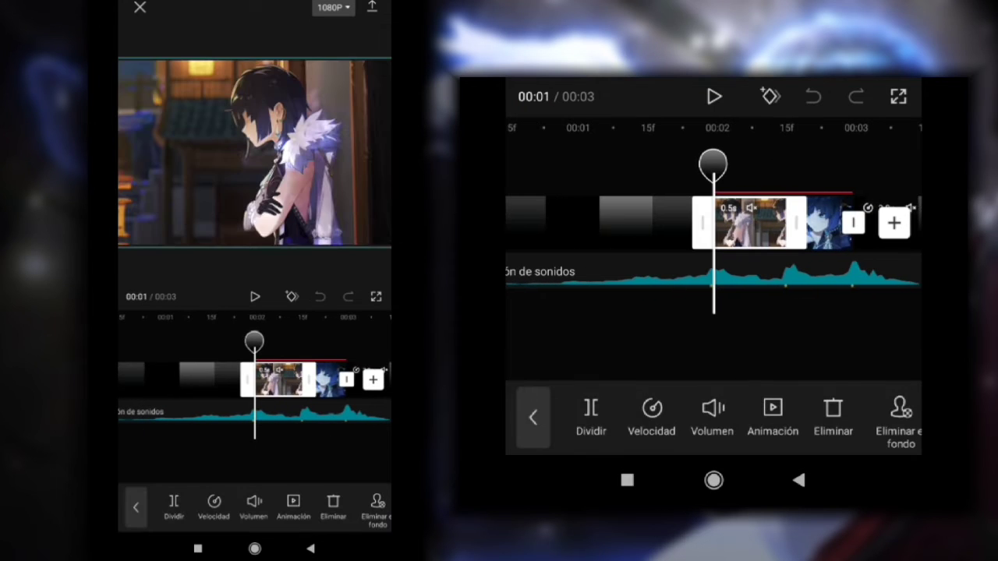
click(333, 502)
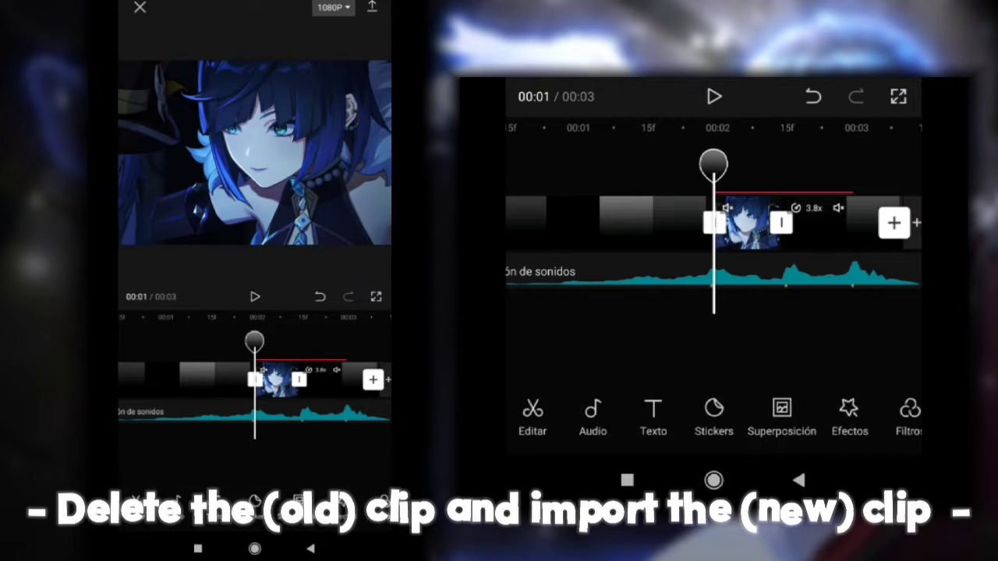
Step: Import a new clip from the gallery in its place and select it
click(900, 244)
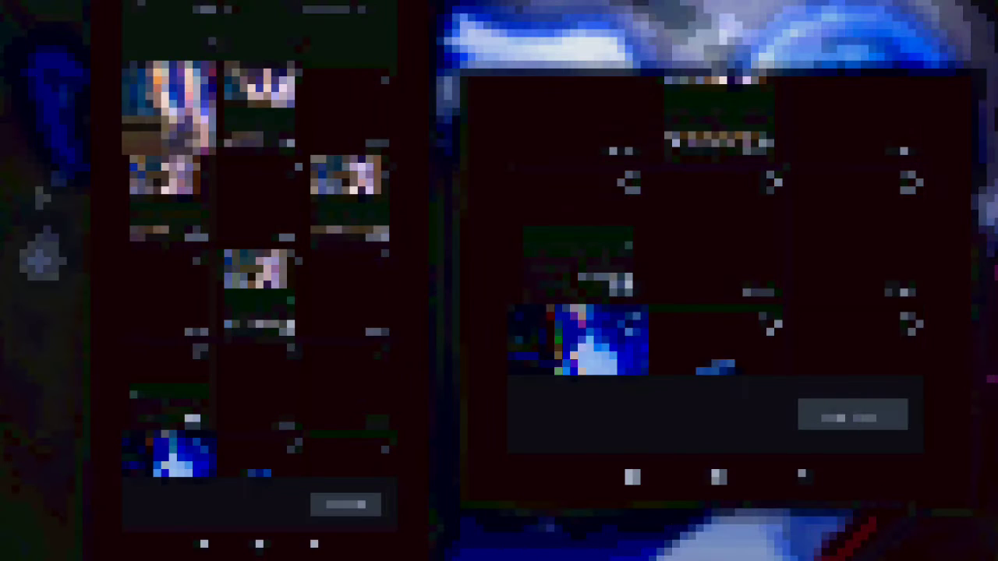
click(577, 339)
click(853, 414)
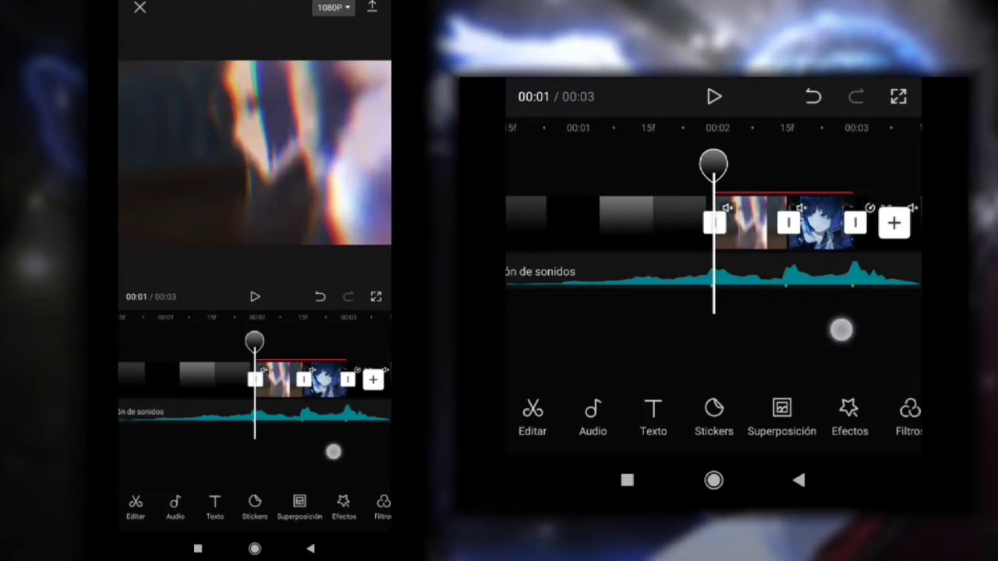
drag(828, 328, 839, 319)
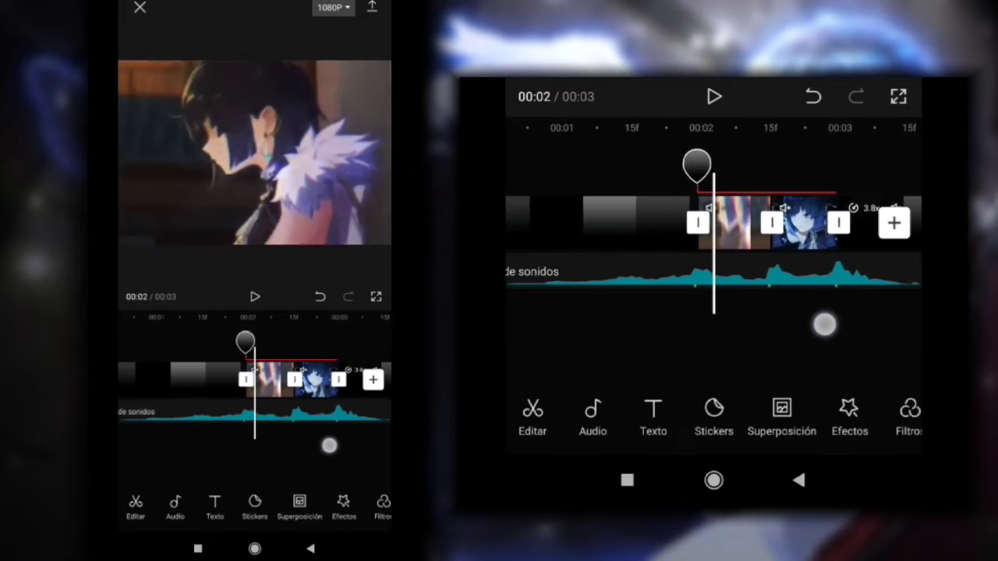
drag(839, 318, 818, 326)
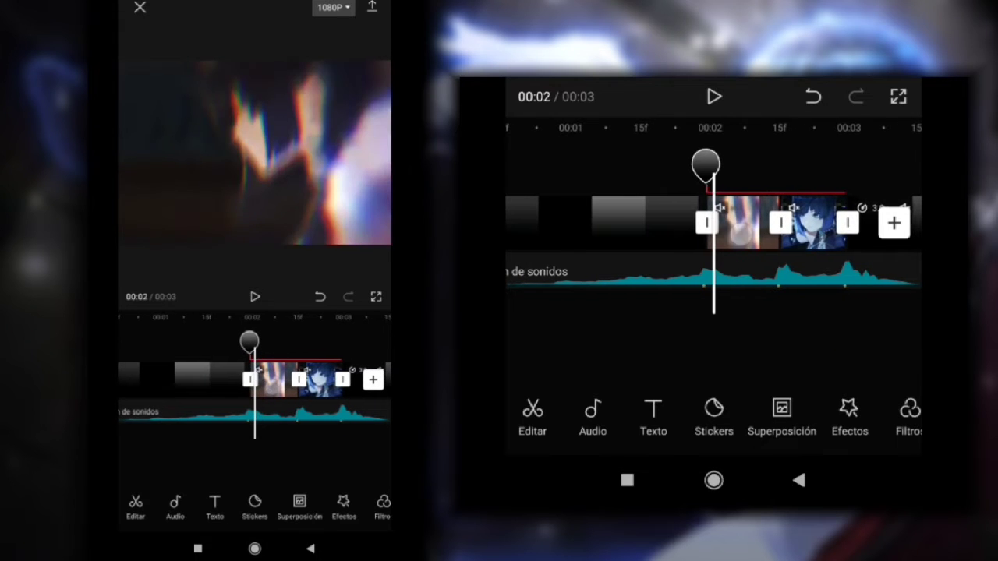
click(754, 227)
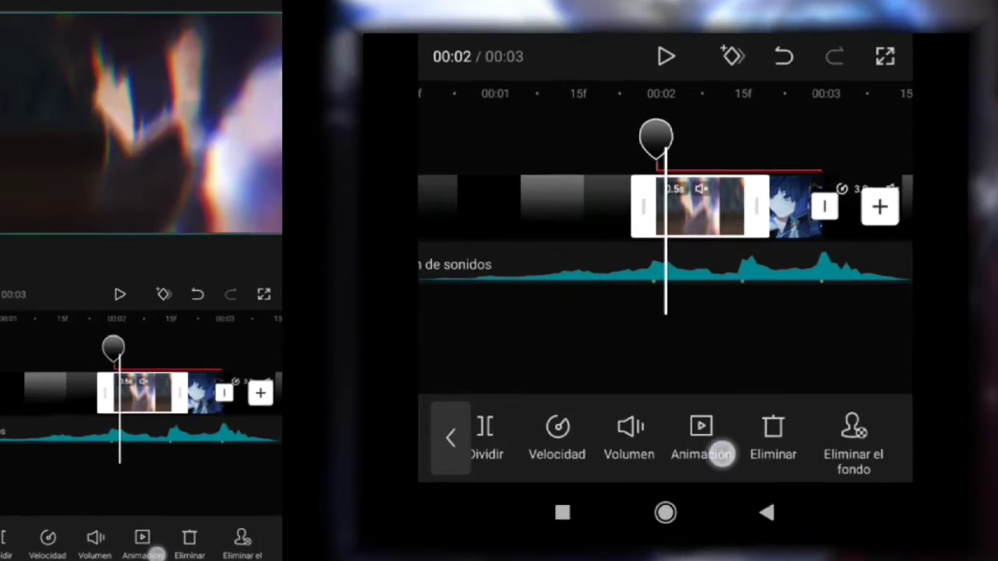
Step: Apply the Zoom 1 combo animation to the newly imported 0.5s clip
click(790, 418)
click(829, 468)
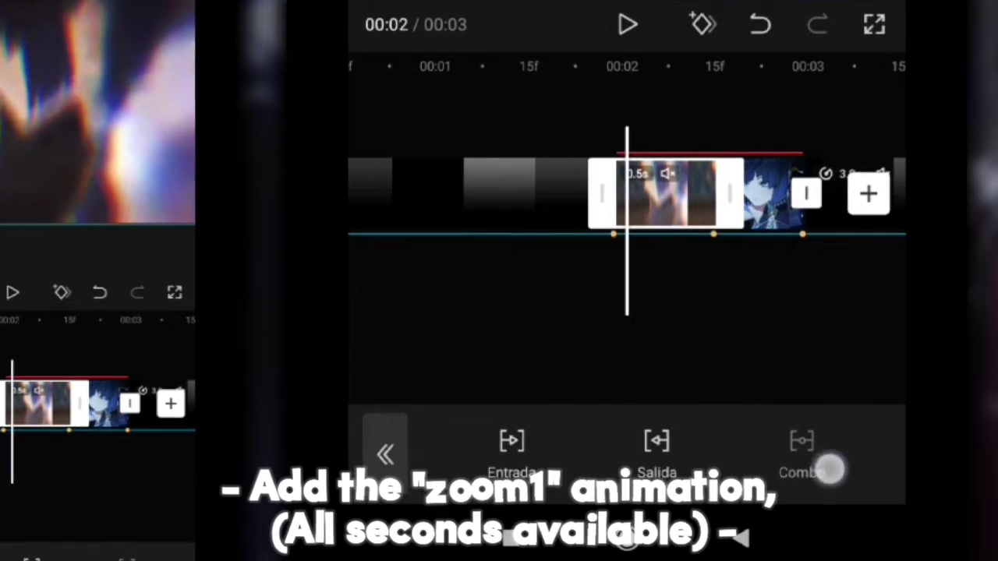
drag(815, 327, 528, 379)
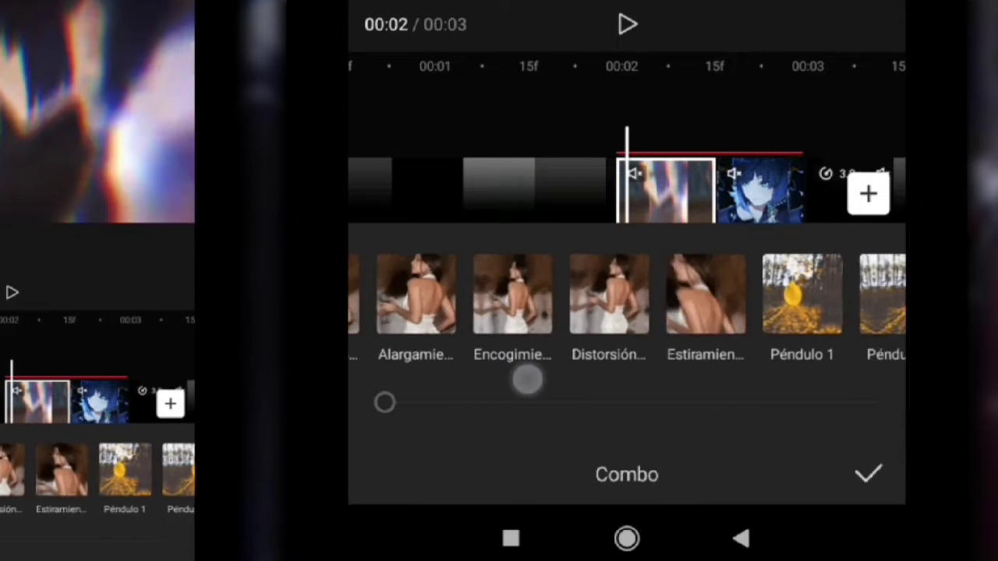
drag(753, 344, 590, 416)
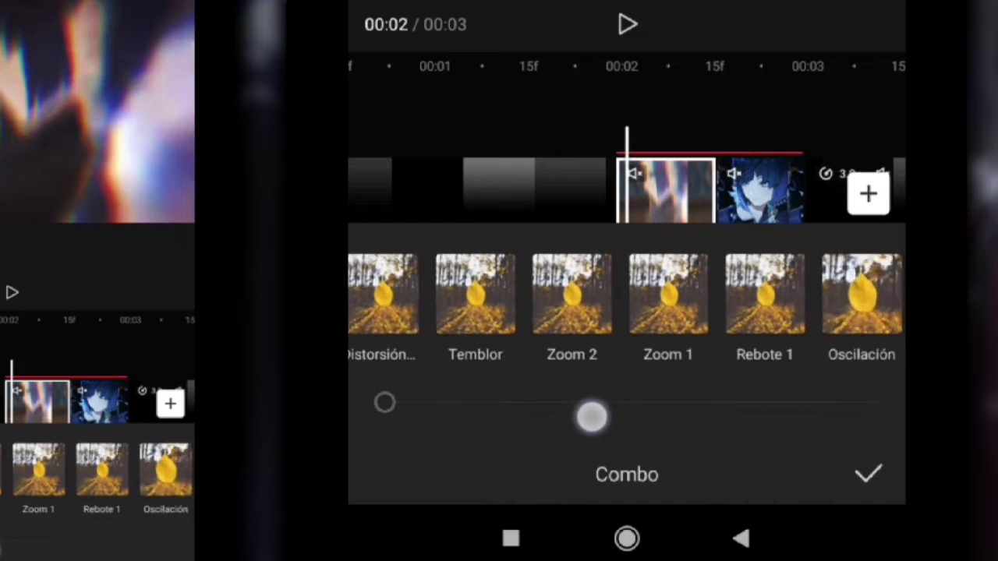
drag(679, 317, 680, 333)
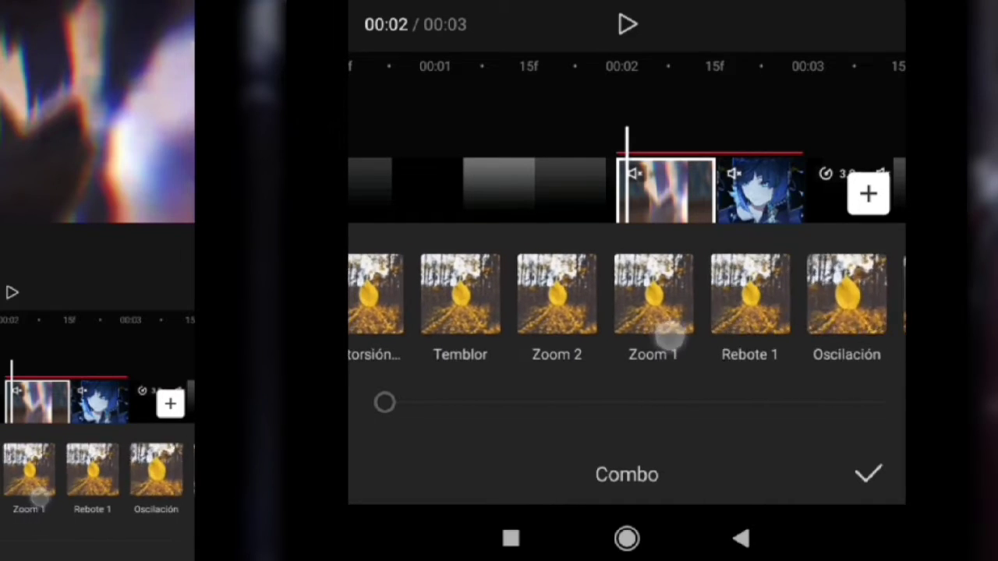
click(660, 333)
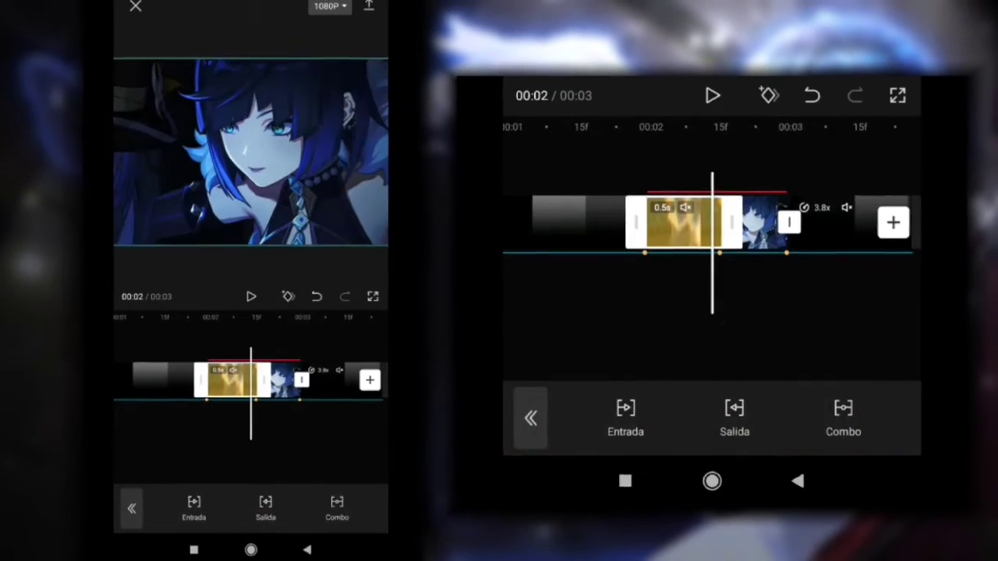
click(733, 330)
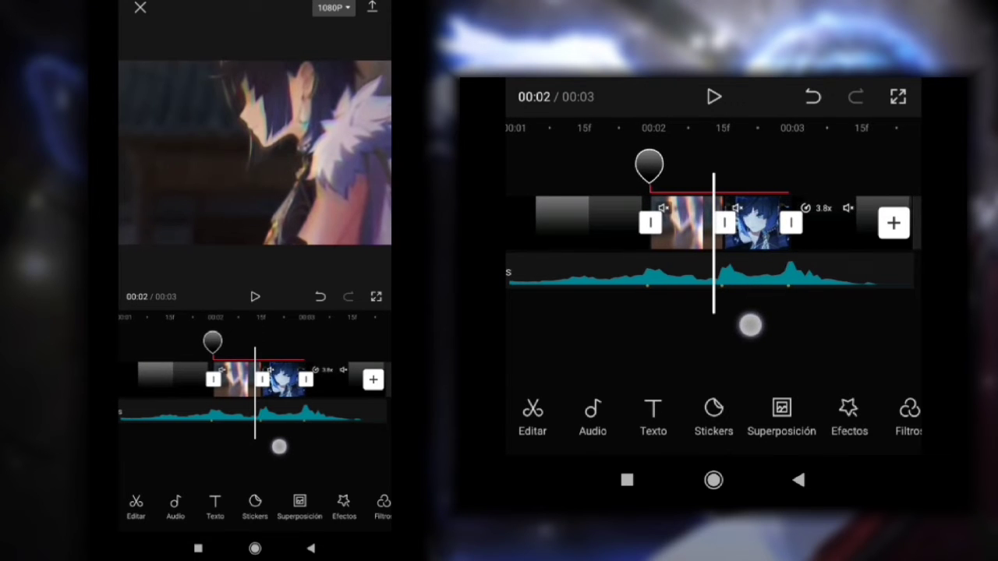
Step: Add the Movimiento effect from the Básico video effects category
click(838, 414)
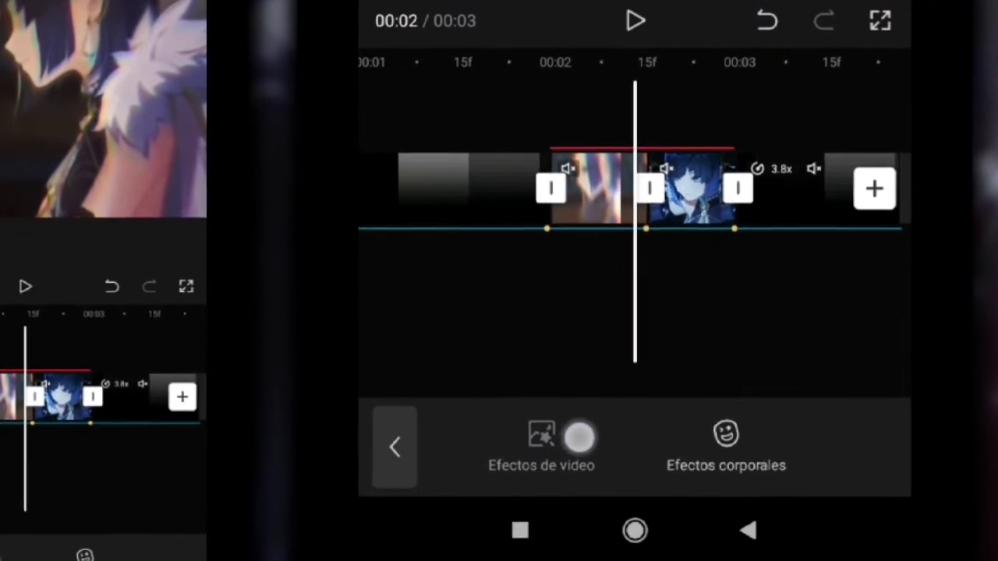
click(578, 437)
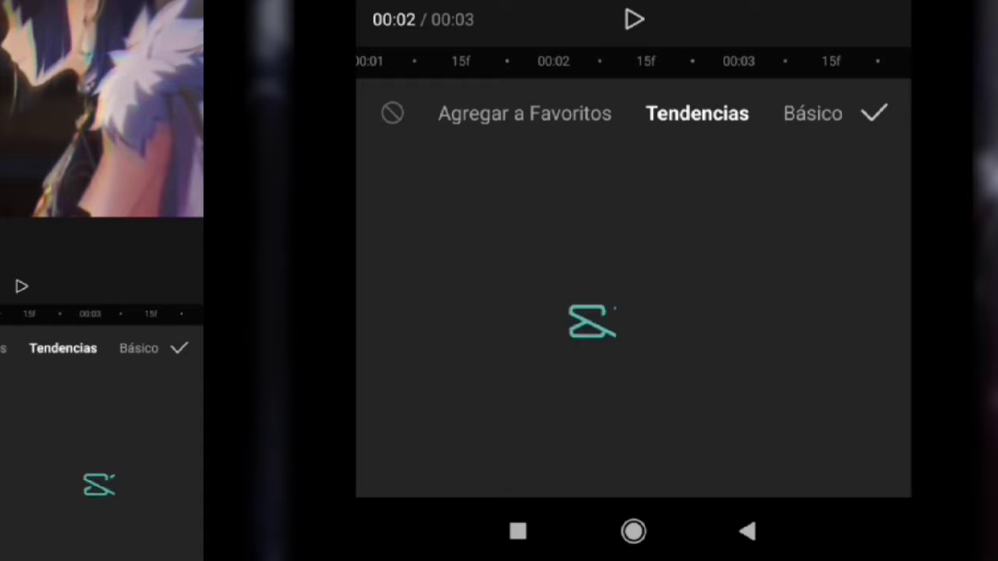
click(797, 116)
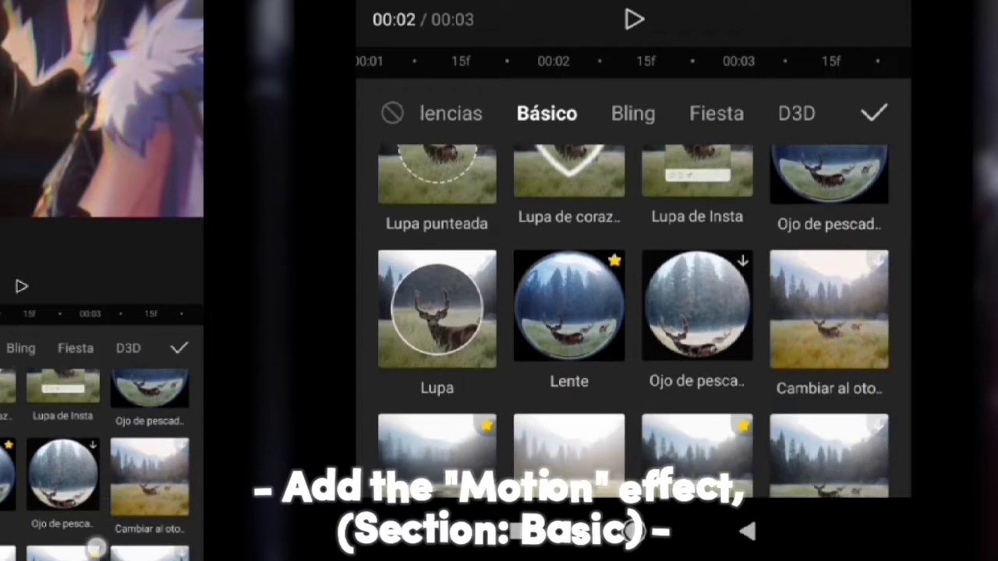
drag(693, 381, 697, 159)
drag(772, 437, 798, 165)
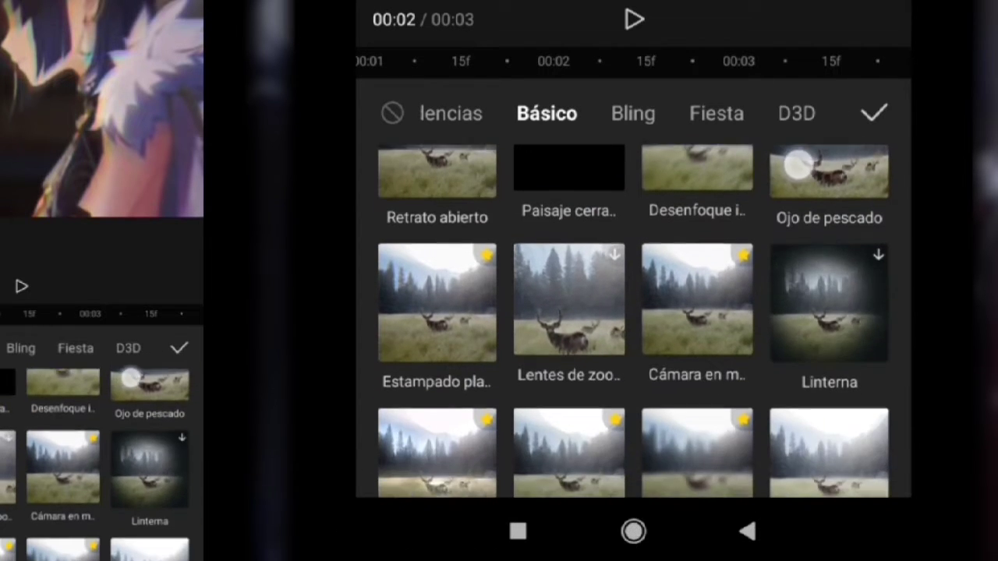
drag(775, 328, 775, 156)
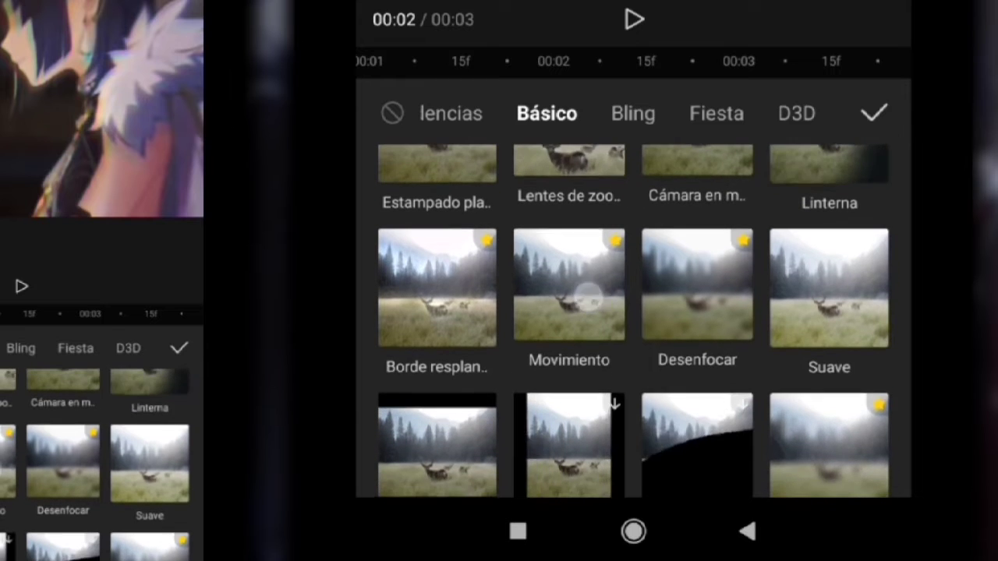
click(588, 296)
click(873, 113)
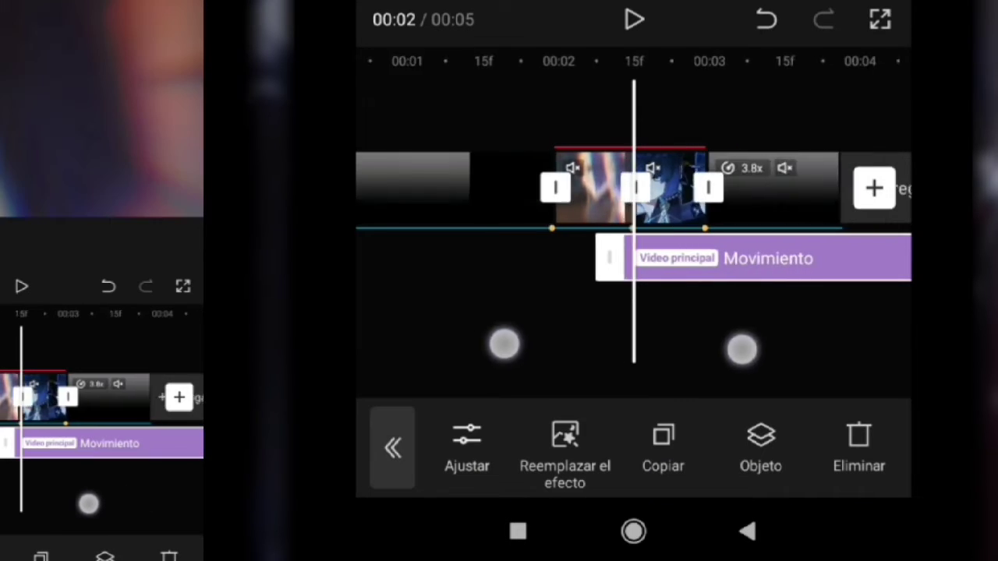
Step: Place the Movimiento effect across the cut and set Velocidad 74, Intensidad about 59
scroll(624, 347, down, 5)
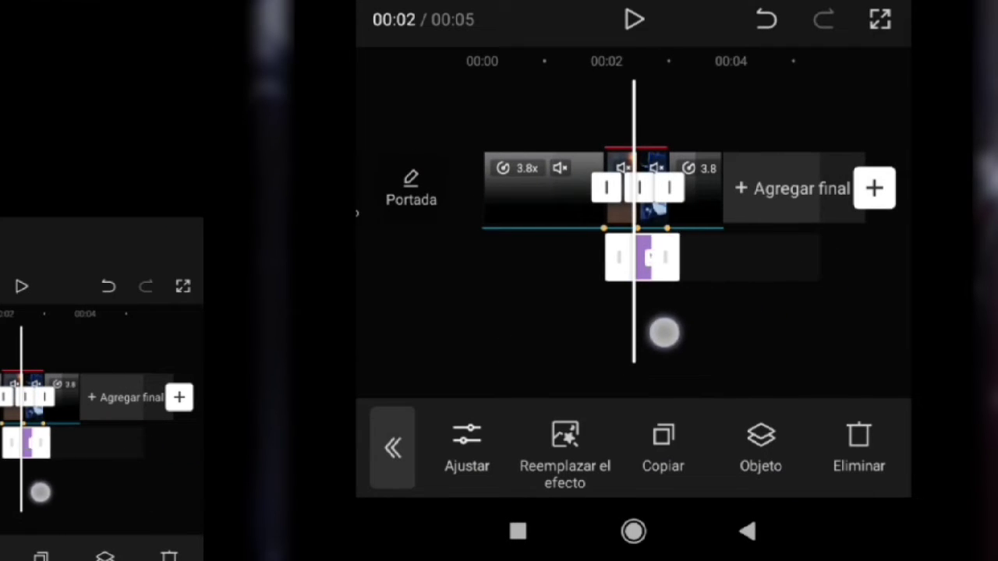
scroll(597, 343, up, 10)
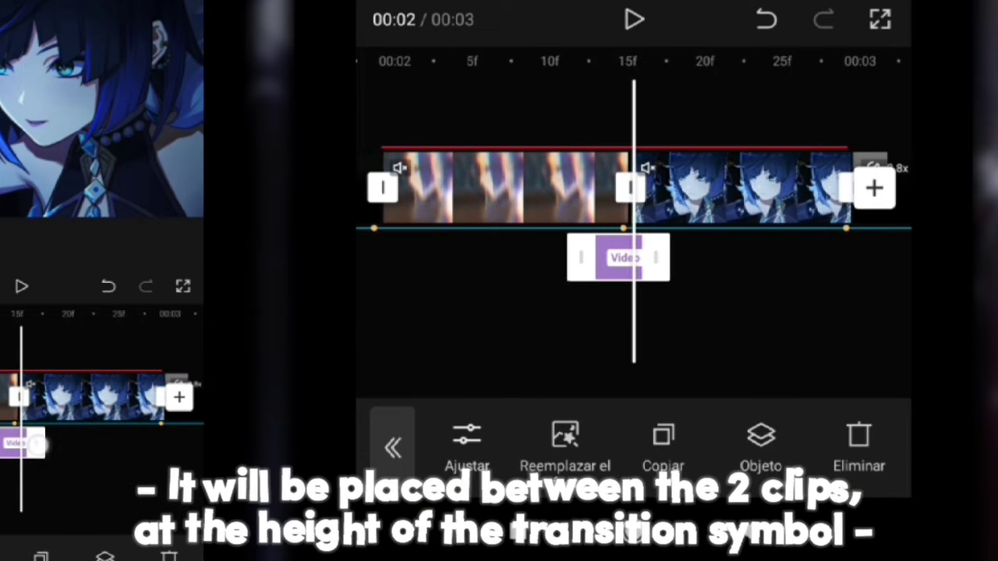
scroll(655, 328, up, 3)
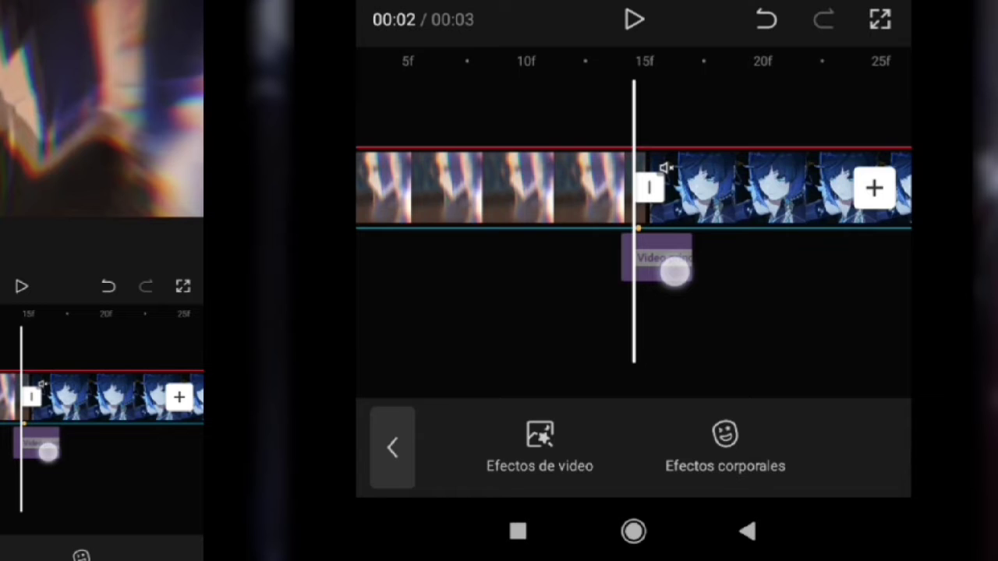
drag(675, 271, 674, 271)
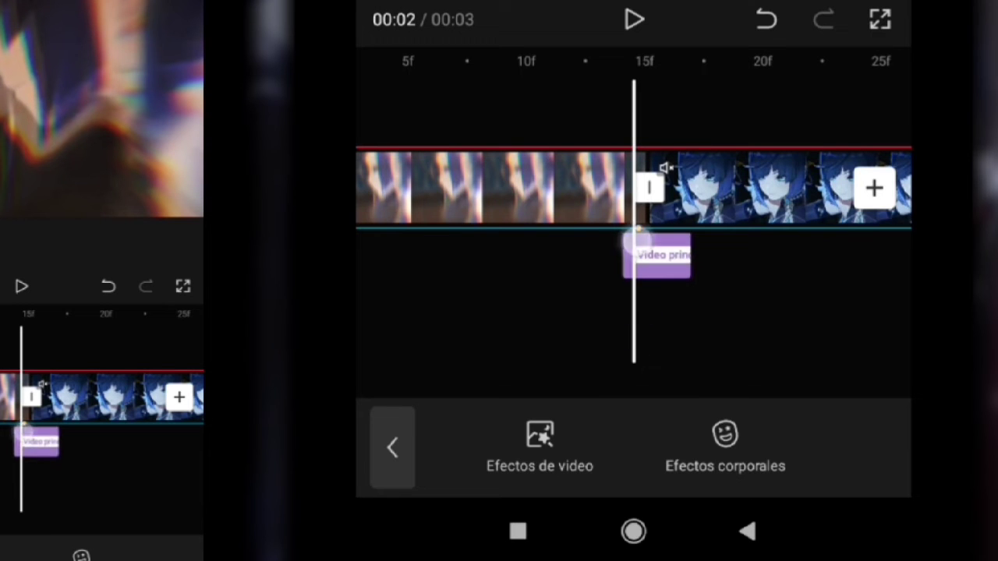
click(490, 443)
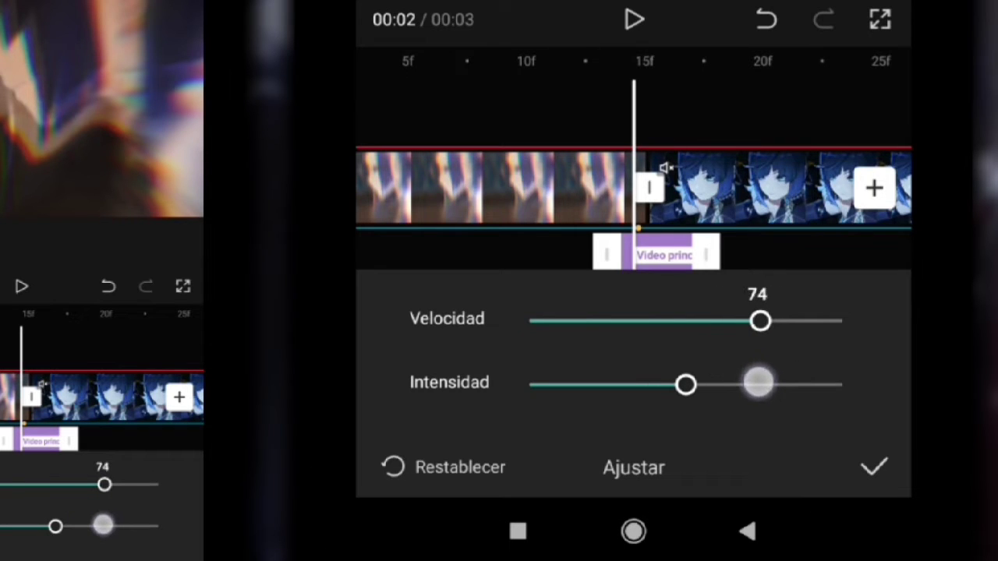
drag(748, 390, 689, 390)
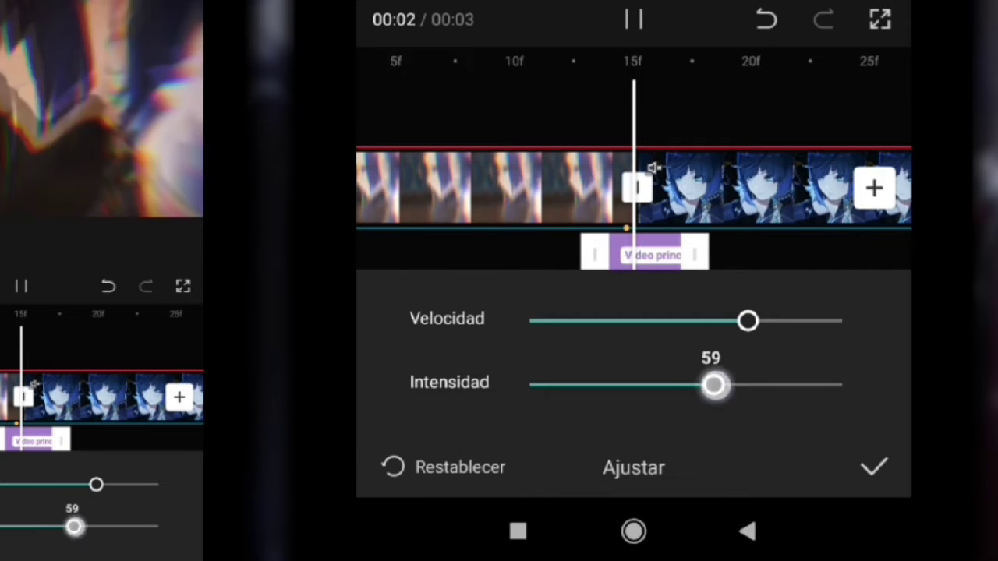
drag(712, 433, 718, 423)
click(870, 472)
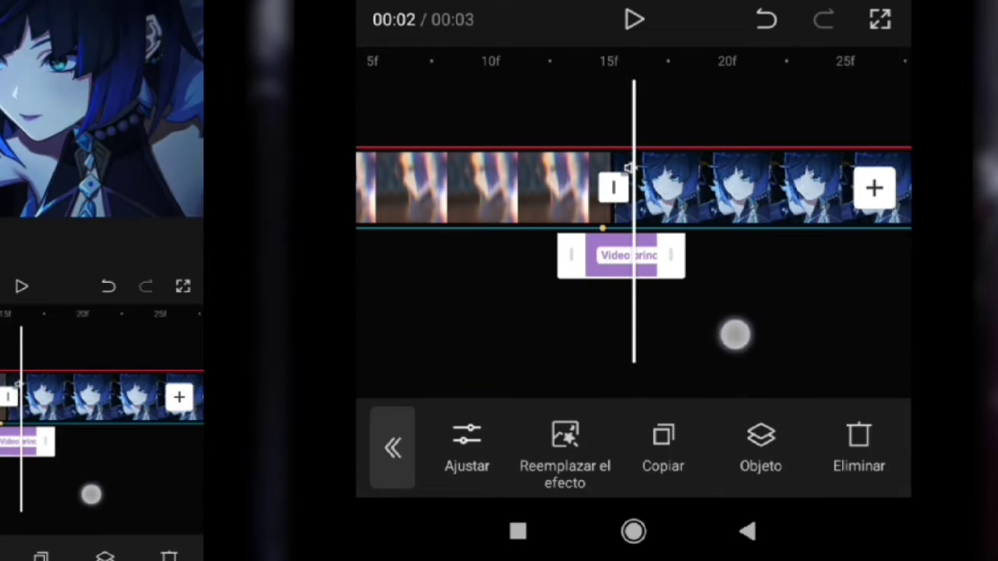
Step: Duplicate the Movimiento effect onto a second track and retune one copy to speed ~80, intensity 48
click(664, 450)
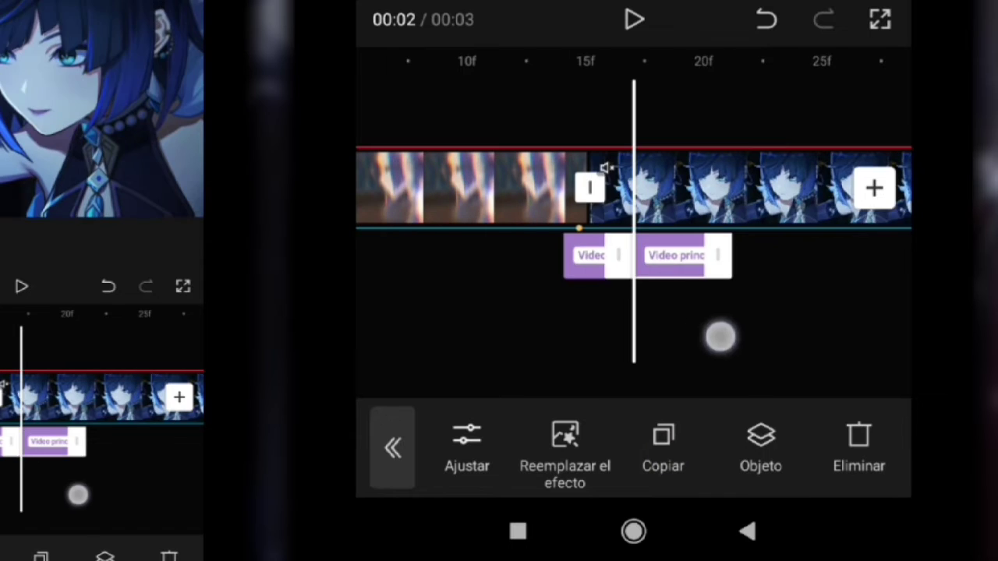
mouse_move(699, 267)
mouse_down()
mouse_move(651, 331)
mouse_move(703, 338)
mouse_up()
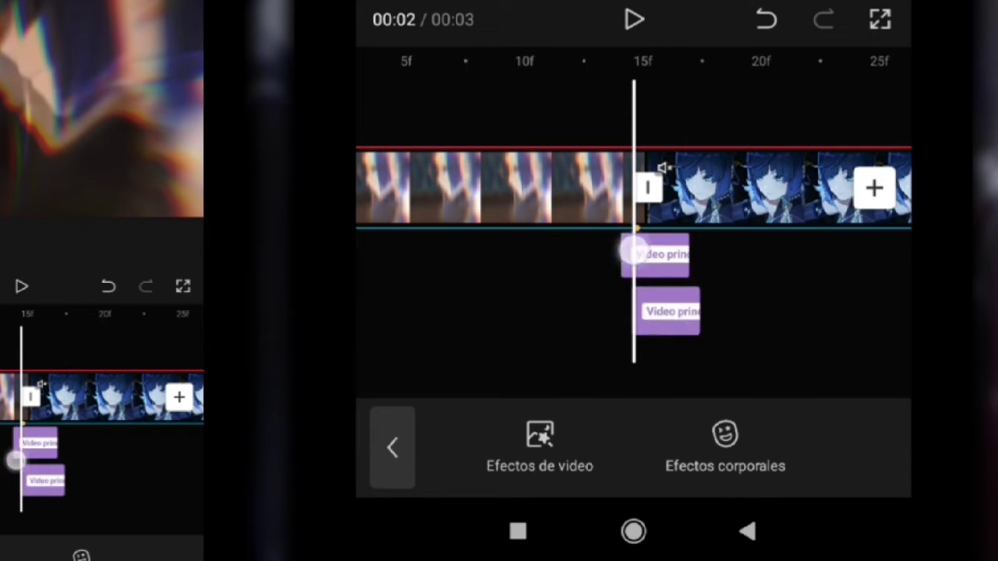
drag(723, 369, 694, 370)
click(463, 453)
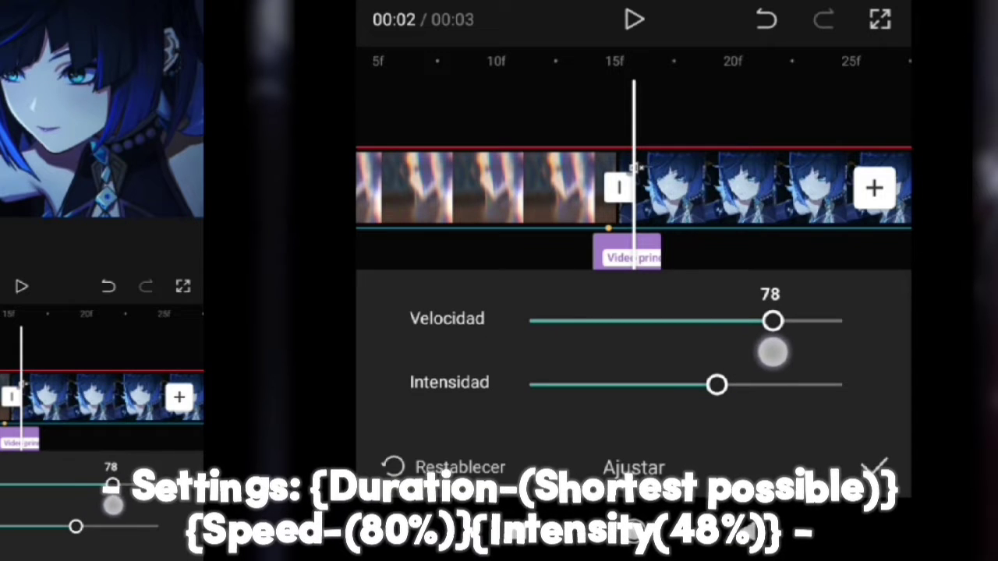
drag(773, 352, 777, 352)
drag(716, 417, 696, 423)
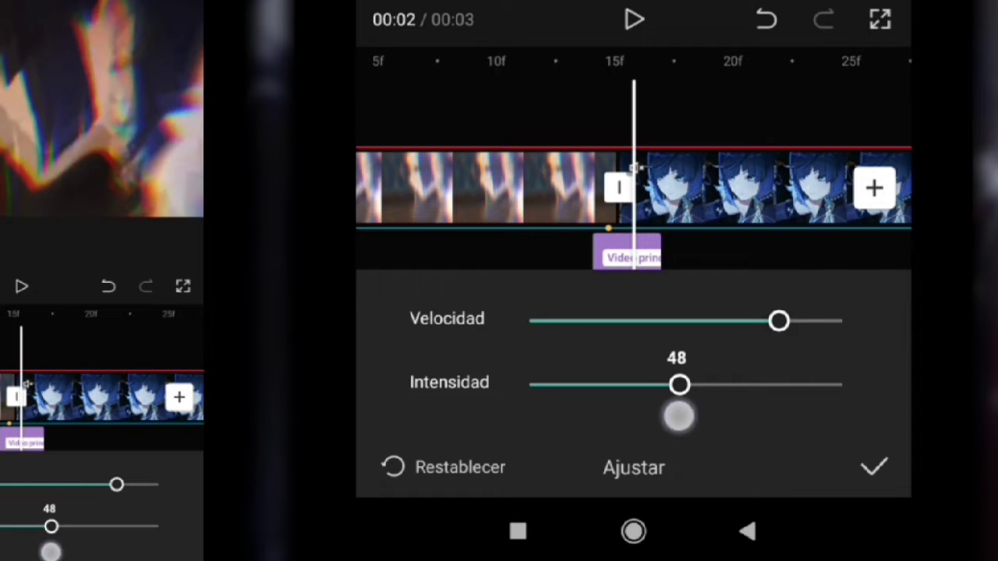
click(874, 467)
Step: Preview the stacked effects at the transition and return to the main tools
click(774, 347)
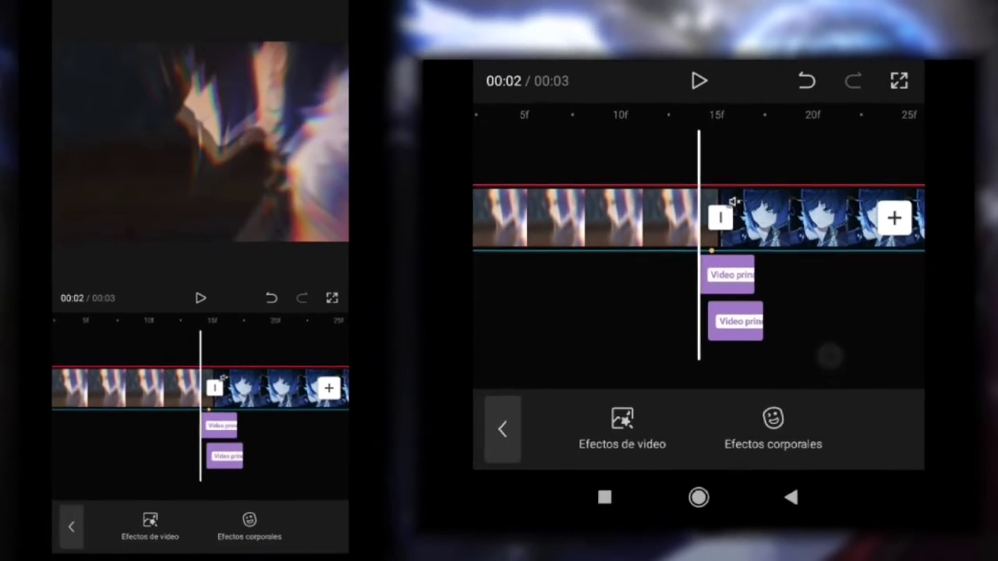
drag(763, 378, 733, 380)
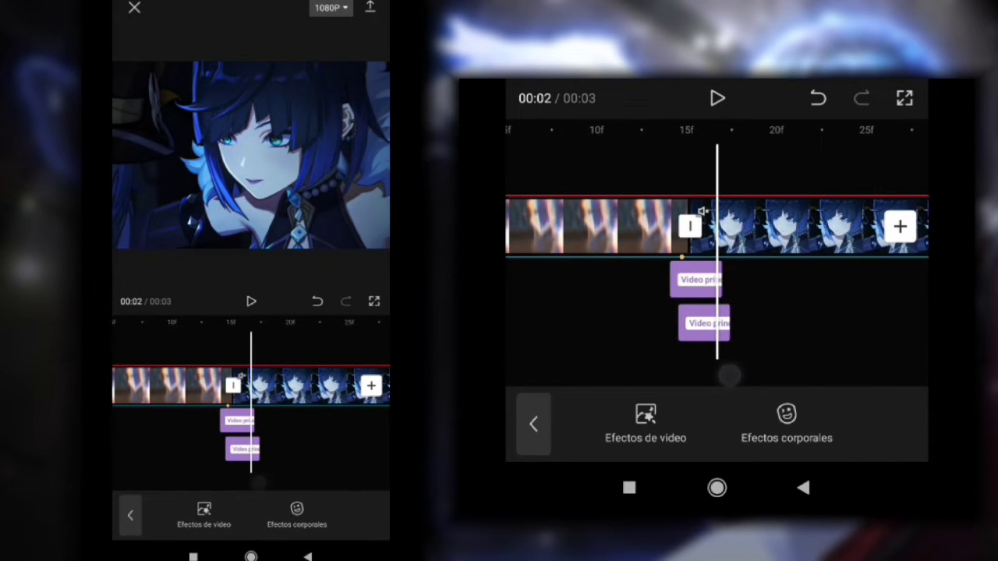
scroll(694, 341, down, 3)
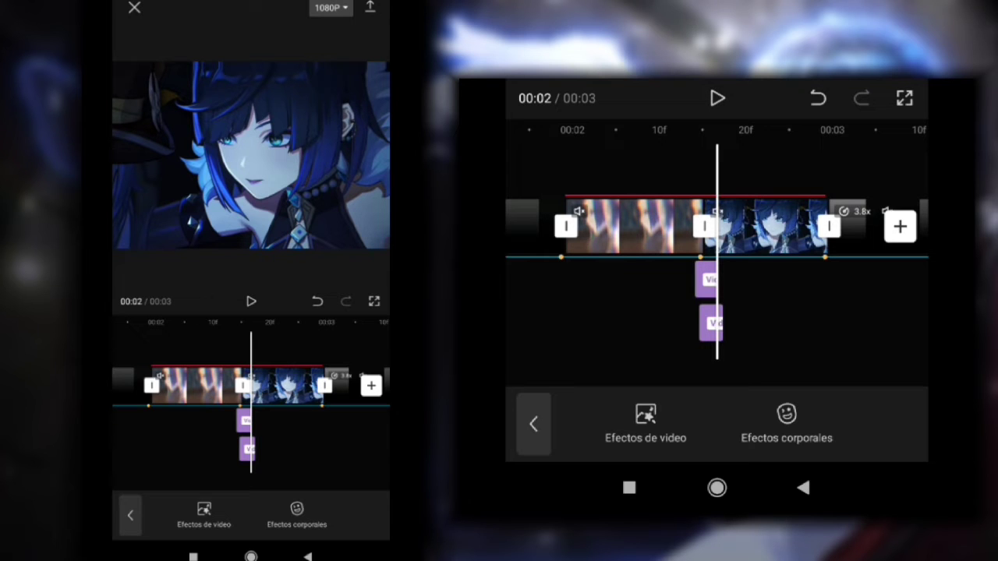
click(807, 503)
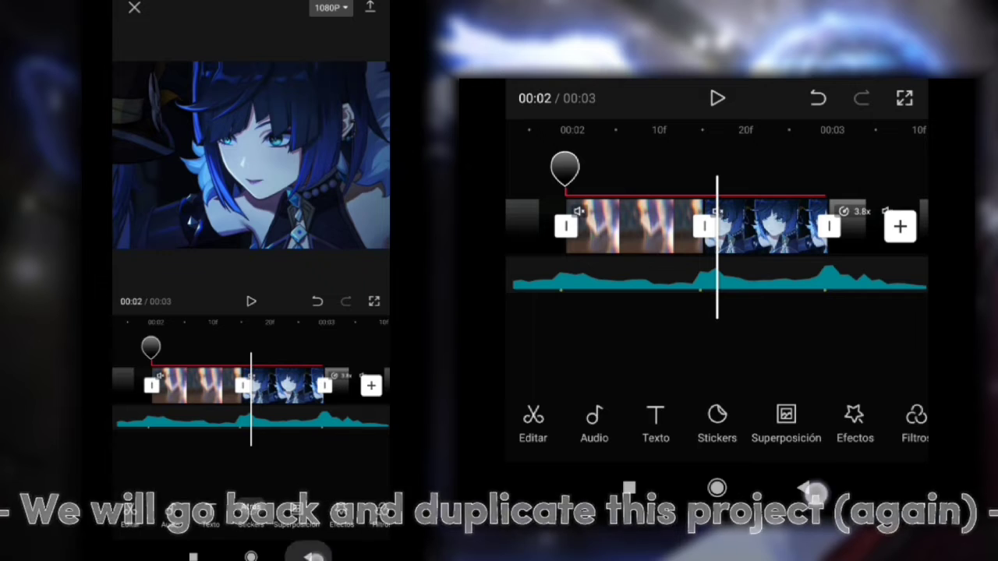
Step: Duplicate the Shake soft project as 'Shake soft copia' and open the copy
click(803, 487)
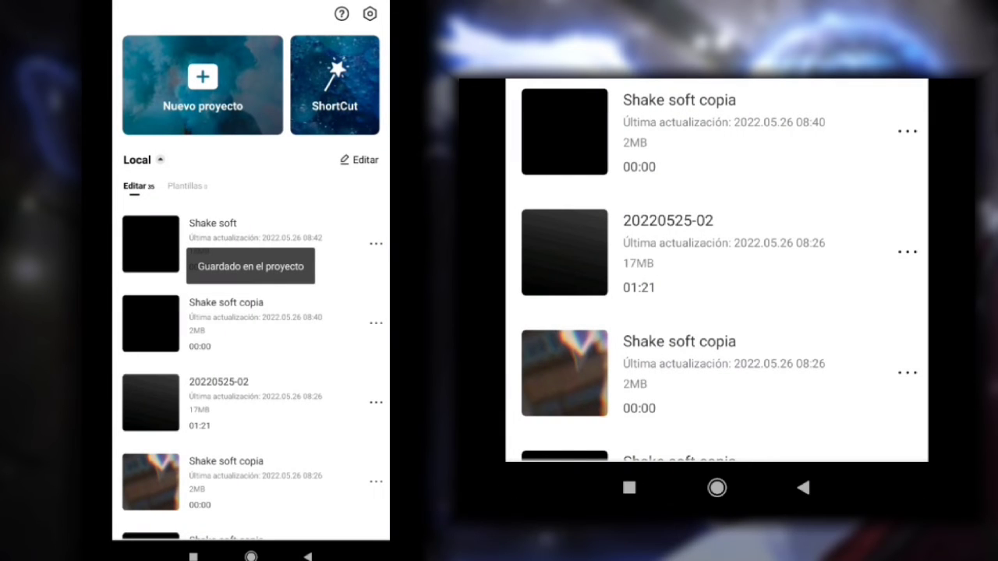
click(376, 243)
click(214, 460)
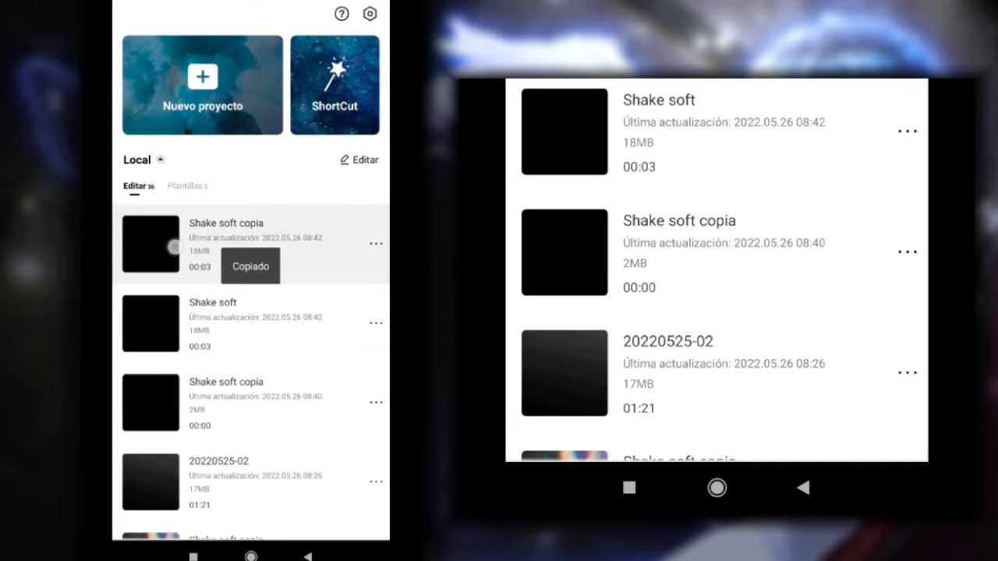
click(173, 246)
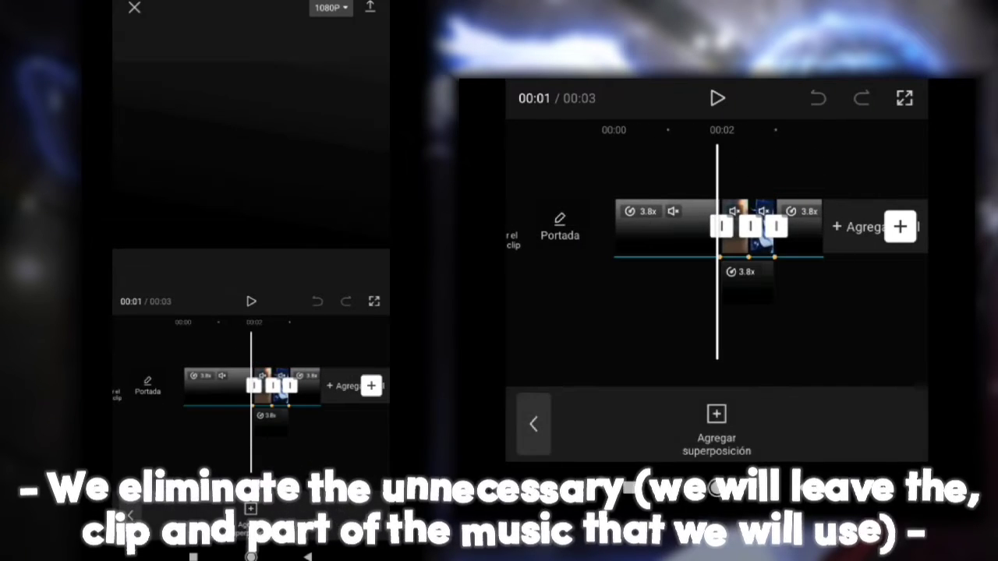
Step: Delete the leftover 3.8x clip, split Audio extraído1 and remove its left piece
click(835, 417)
scroll(717, 331, up, 3)
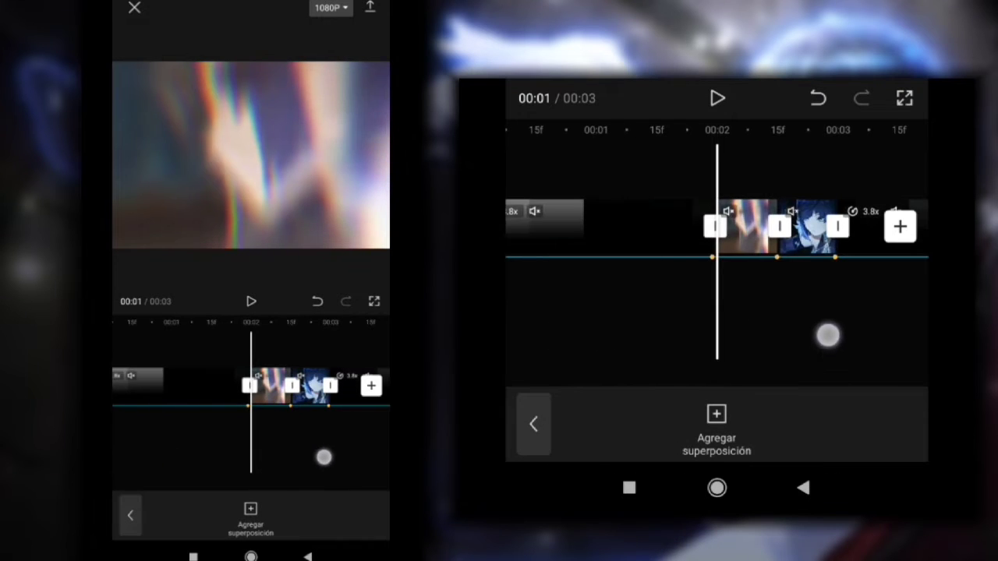
click(768, 234)
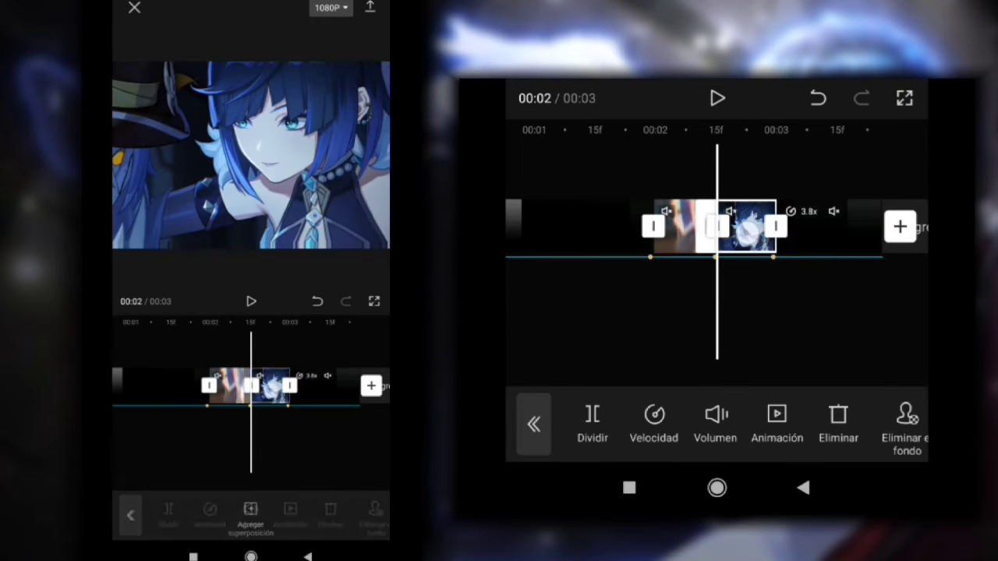
click(724, 350)
click(751, 273)
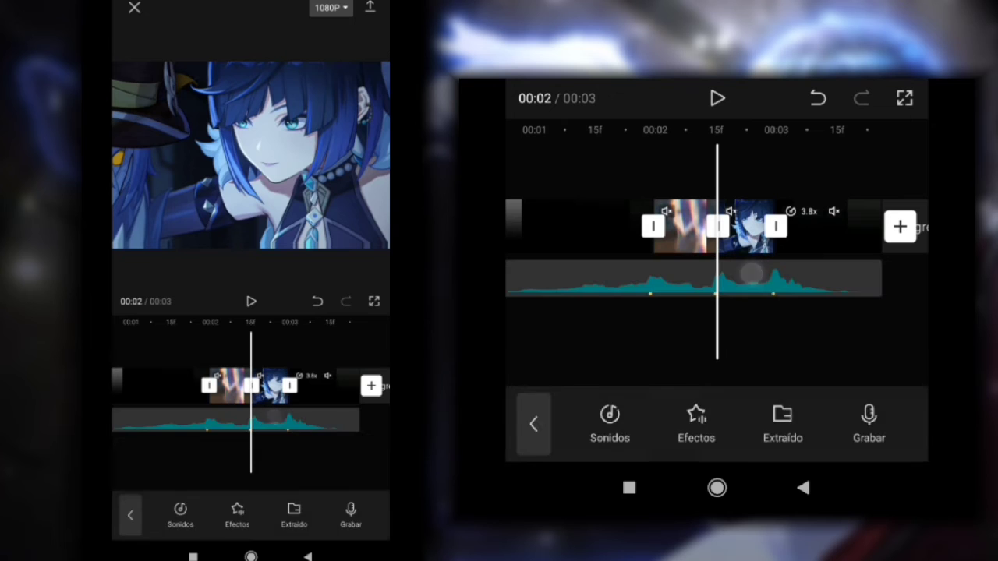
click(734, 421)
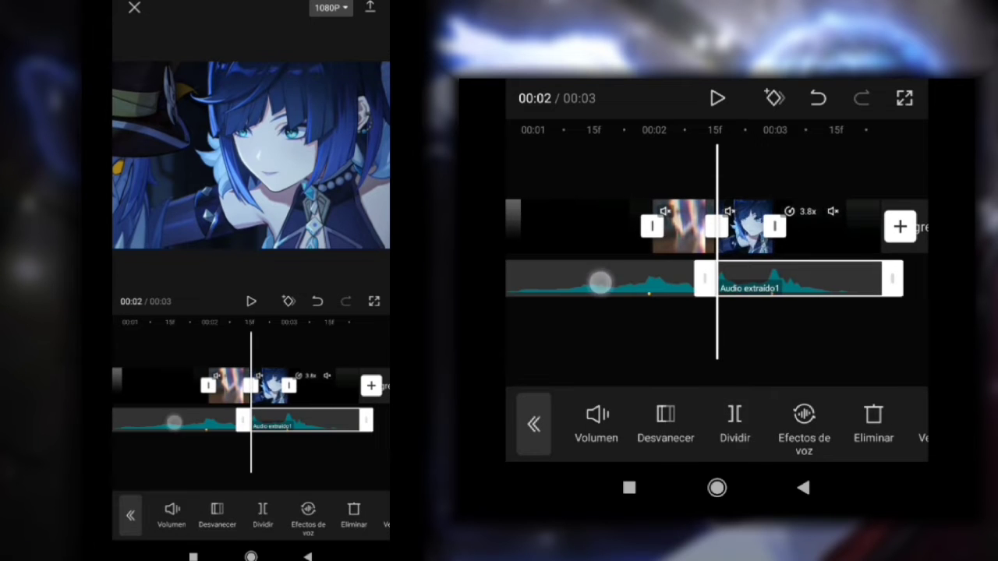
click(600, 282)
click(873, 421)
Step: Delete the 2.0s, gradient 0.5s and 0.9s clips, keeping one blue 0.5s clip
scroll(711, 349, down, 2)
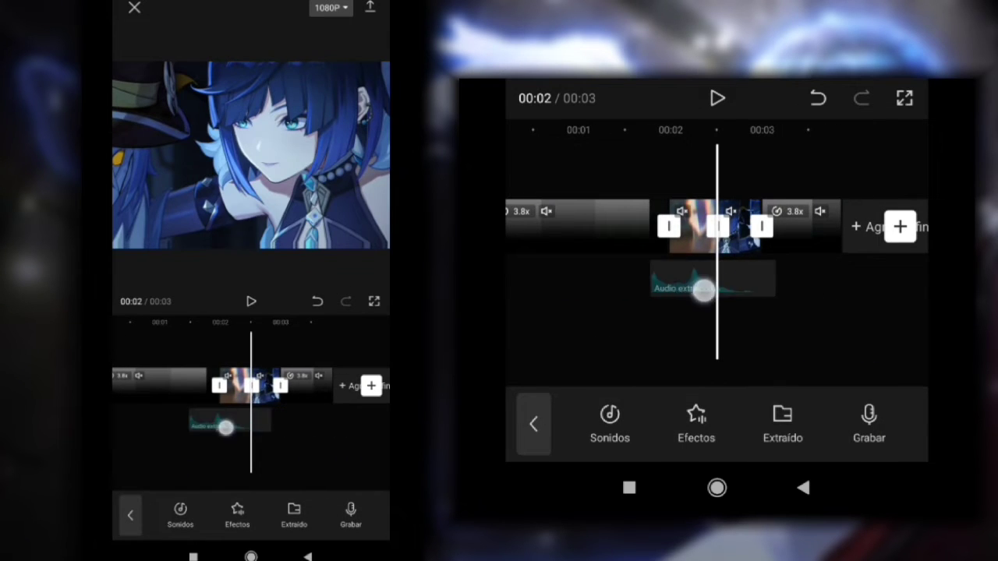
click(704, 291)
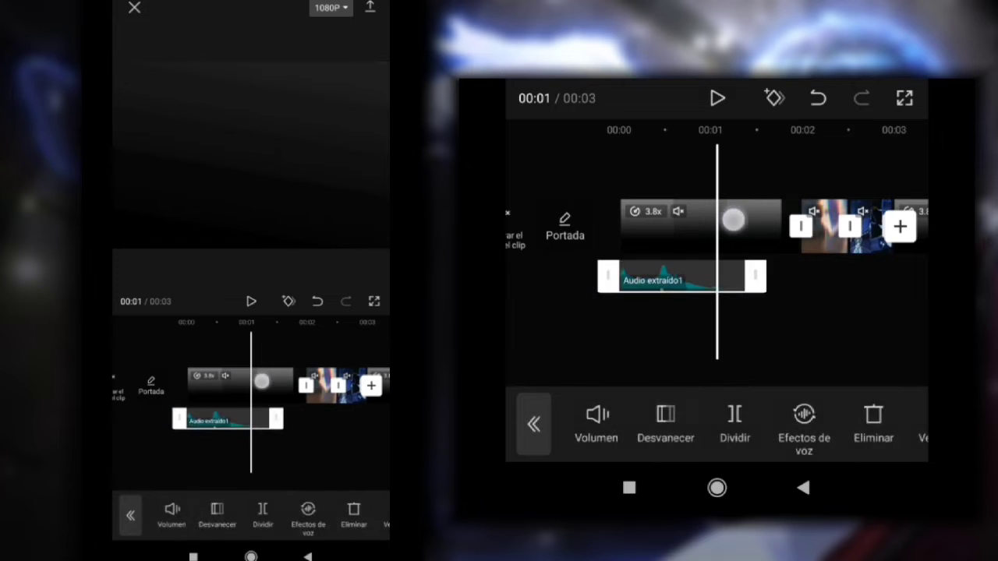
click(838, 421)
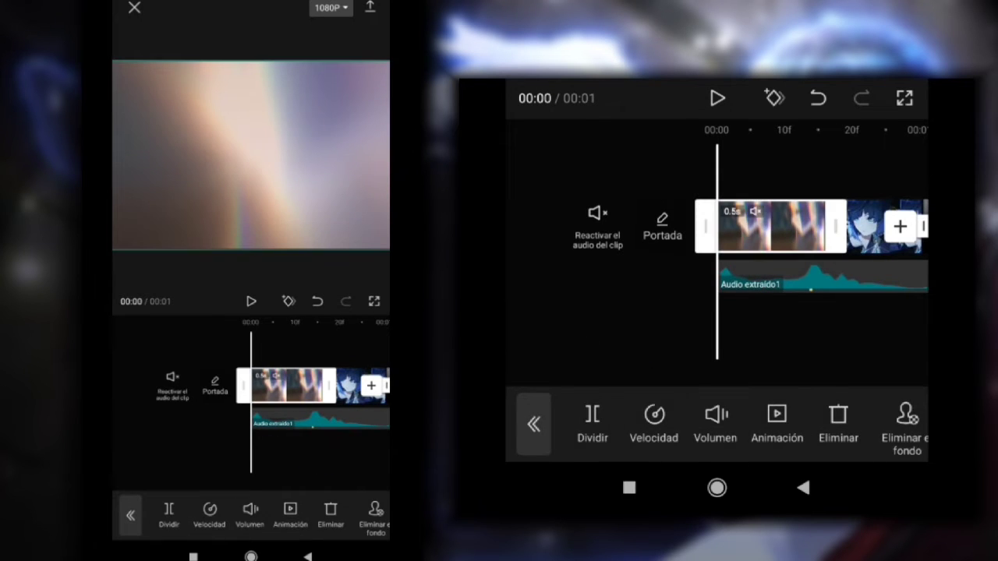
click(838, 421)
click(704, 234)
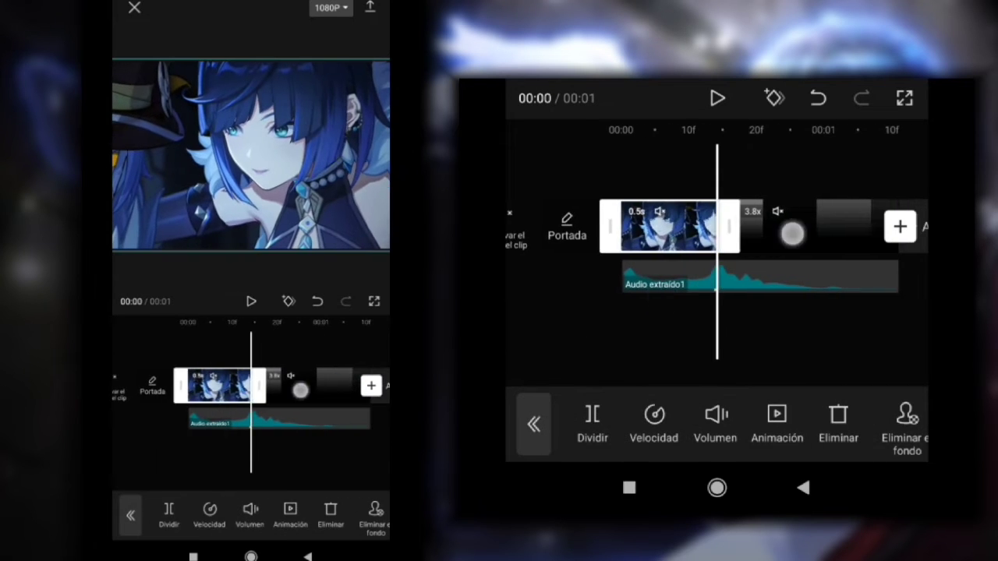
click(792, 233)
click(783, 421)
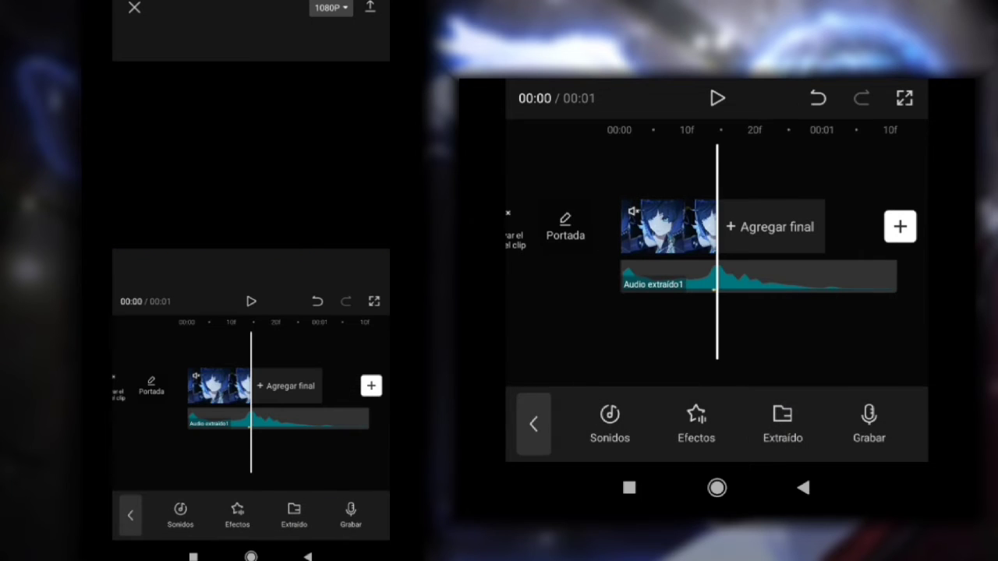
Step: Split the extracted audio at the clip's end and delete the extra right piece
drag(718, 330, 686, 336)
click(672, 230)
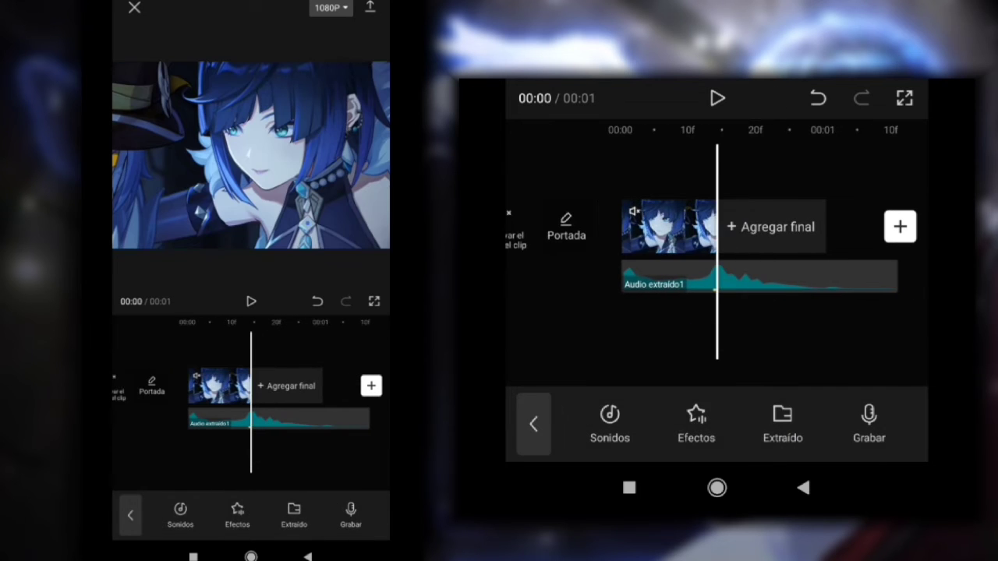
click(734, 421)
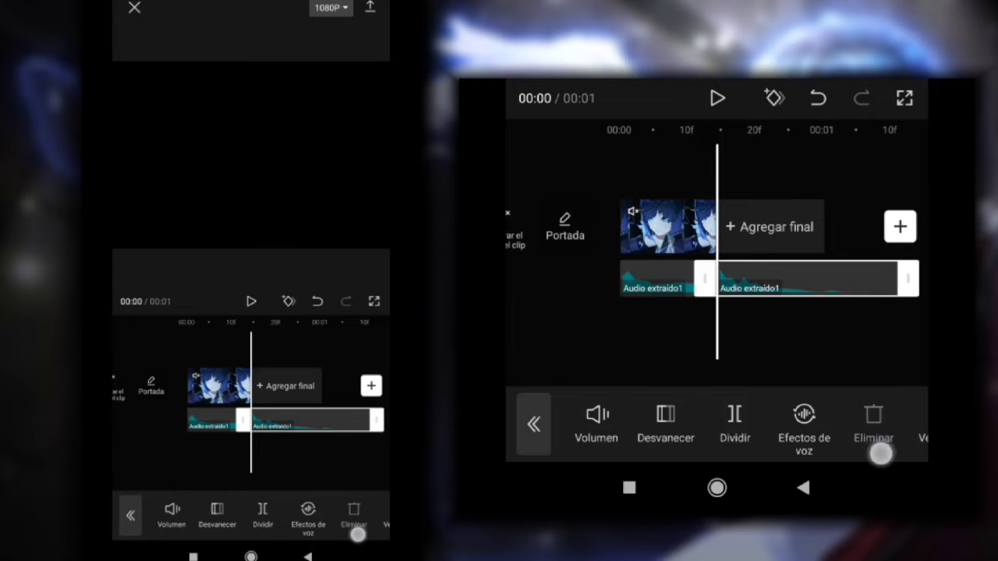
click(880, 454)
drag(779, 343, 865, 364)
Step: Add a keyframe to the 0.5s clip and lengthen it to 1.9s
click(764, 226)
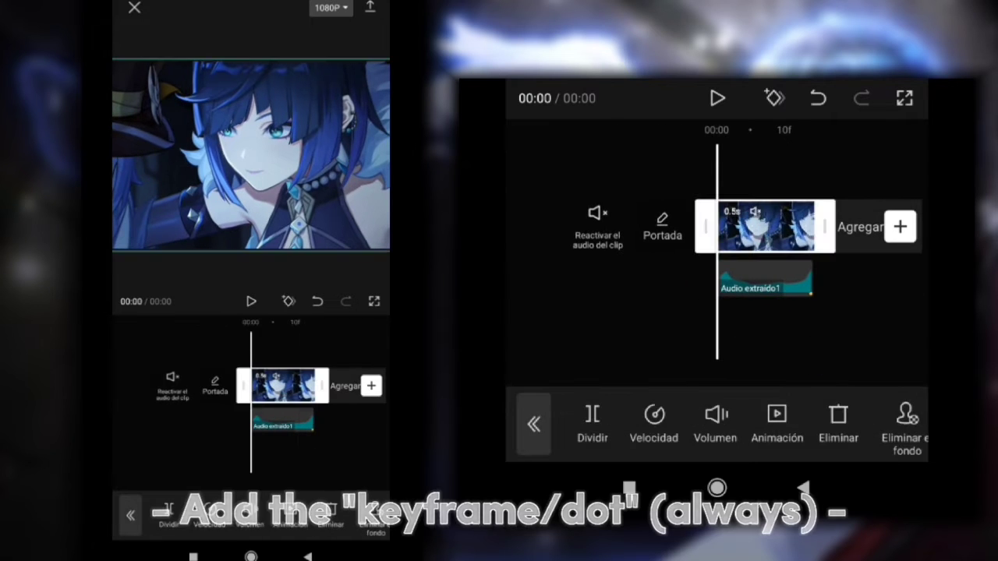
click(774, 98)
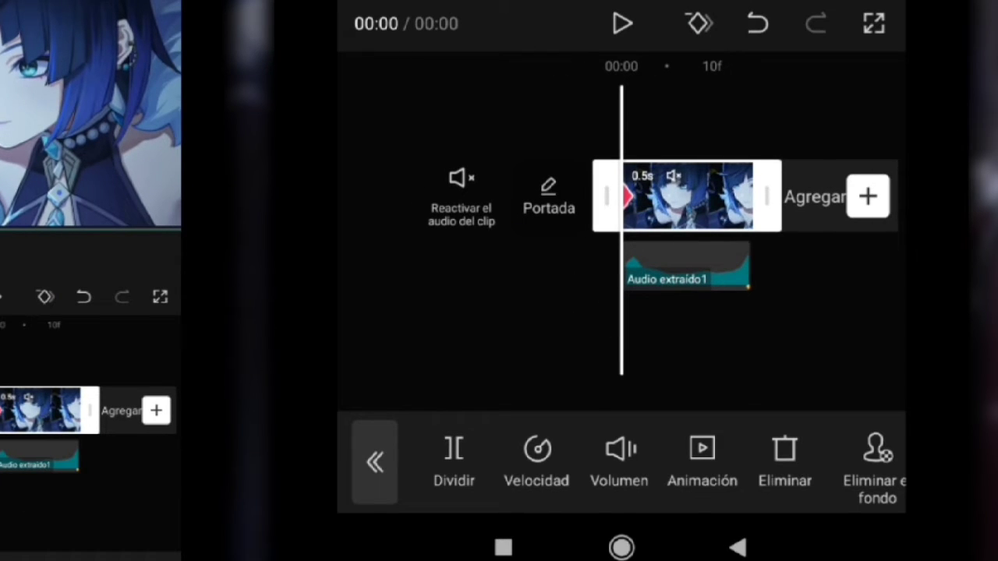
drag(585, 236, 467, 326)
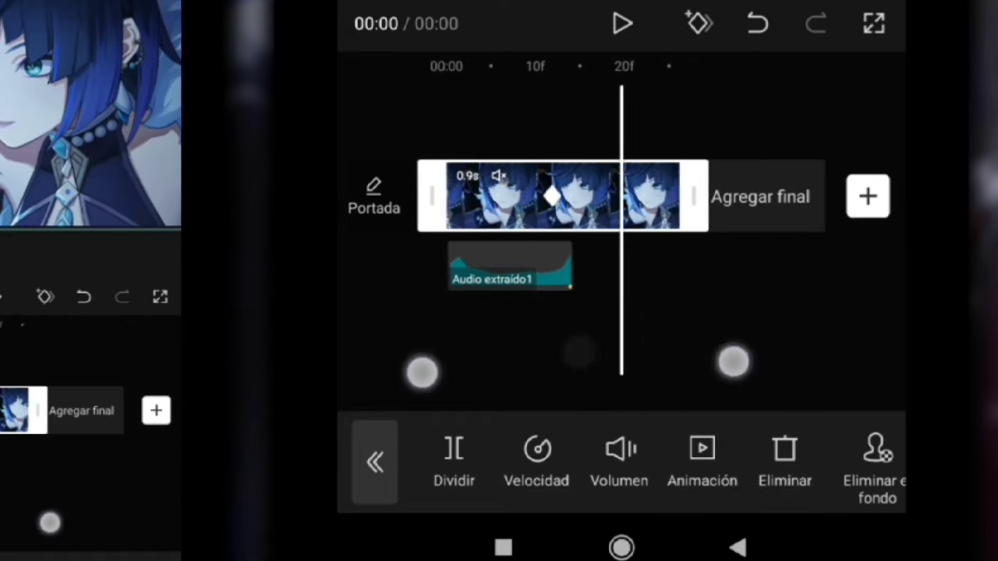
mouse_move(661, 226)
mouse_down()
mouse_move(764, 249)
mouse_move(566, 296)
mouse_up()
Step: Move Audio extraído1 so it starts at the keyframe
scroll(606, 314, up, 3)
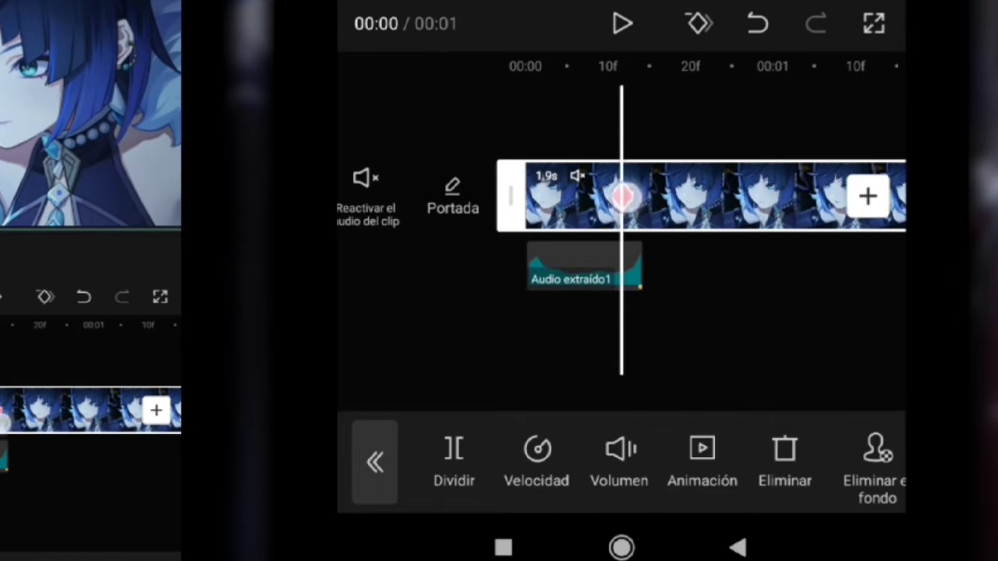
drag(610, 277, 707, 276)
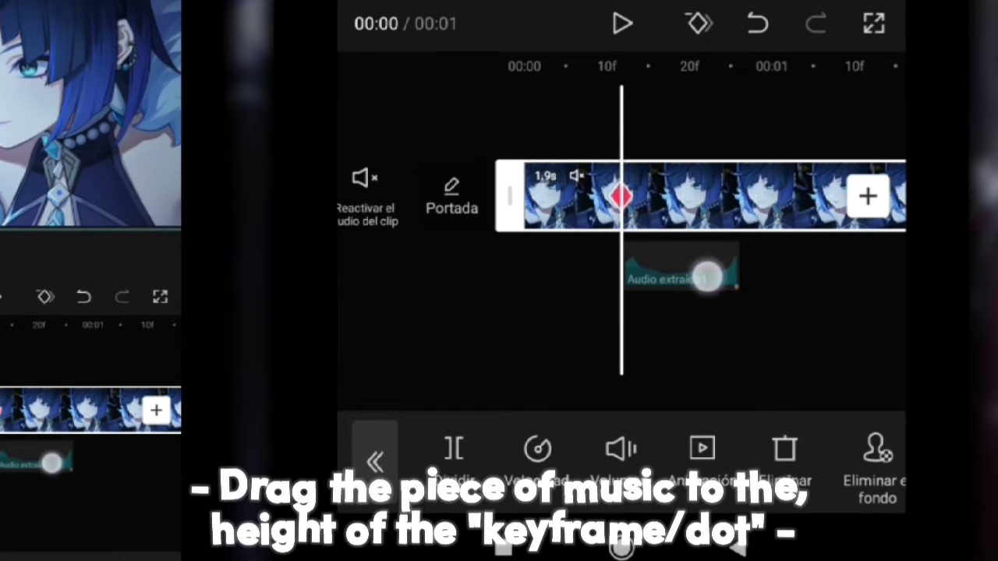
scroll(573, 338, up, 3)
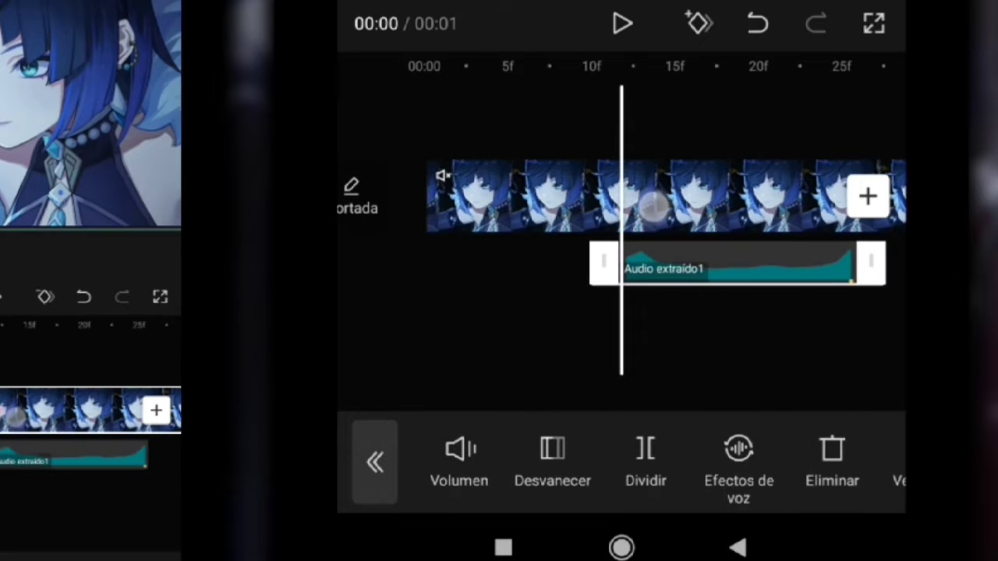
mouse_move(719, 382)
mouse_down()
mouse_move(598, 382)
mouse_move(749, 388)
mouse_move(570, 388)
mouse_move(733, 372)
mouse_up()
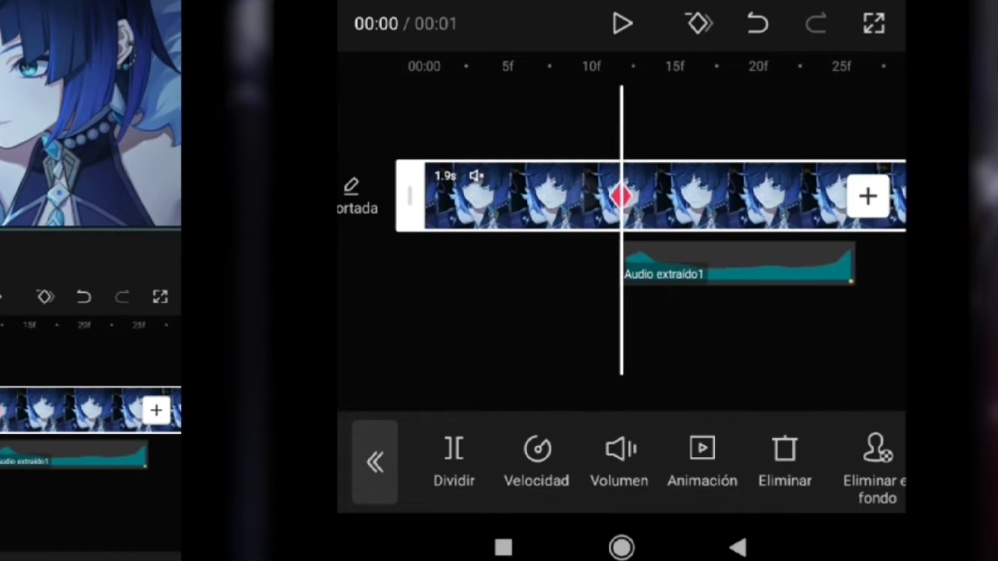
drag(736, 452, 721, 452)
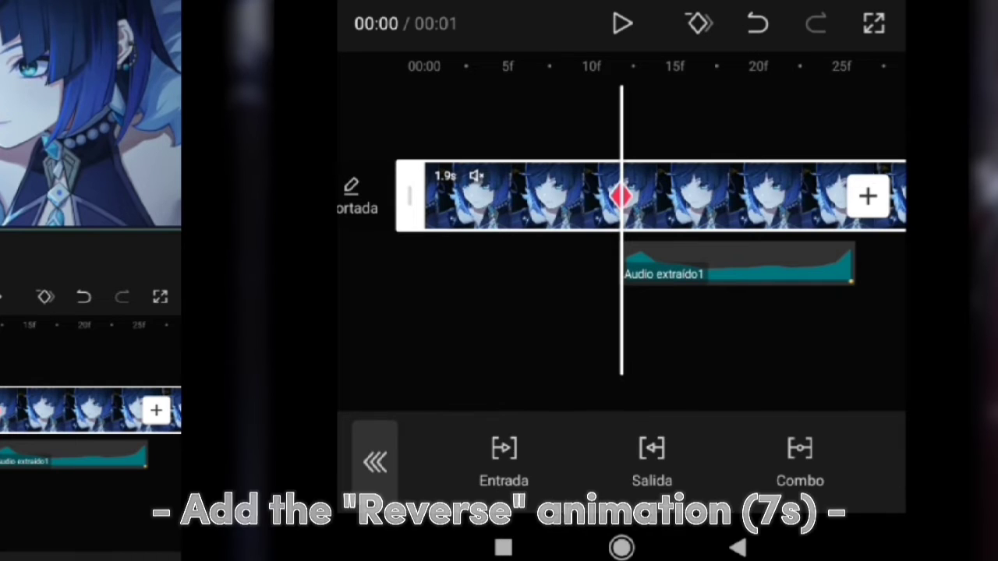
Step: Apply the Invertir entrance animation to the 1.9s clip and set its duration to 0.7s
click(522, 452)
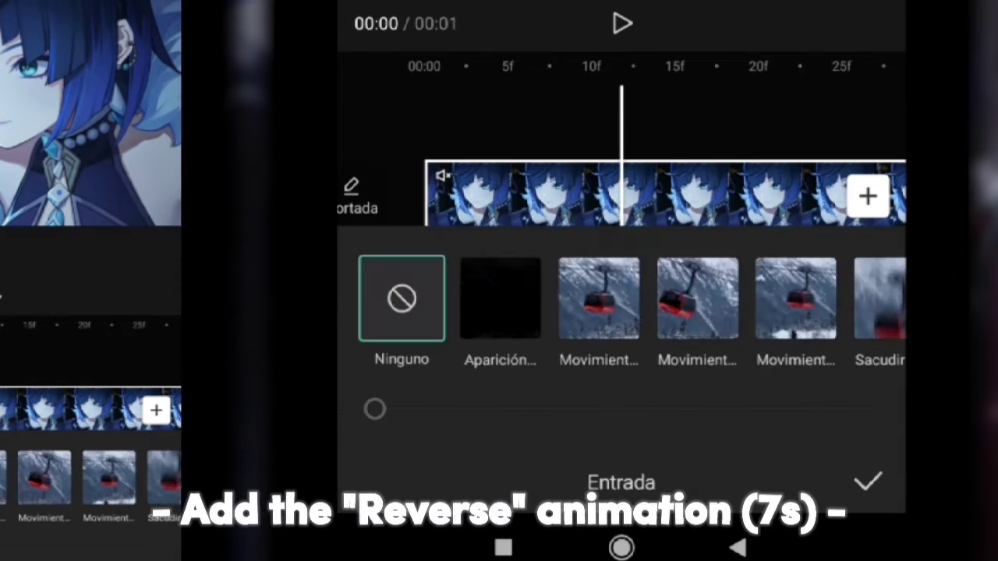
mouse_move(779, 378)
mouse_down()
mouse_move(495, 374)
mouse_move(485, 388)
mouse_move(499, 394)
mouse_up()
drag(772, 398, 514, 403)
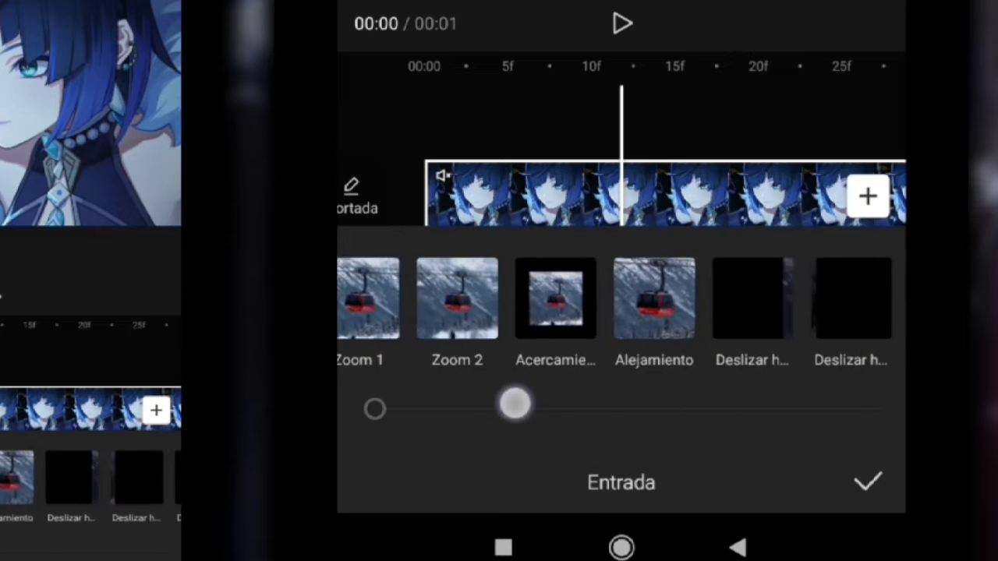
drag(803, 386, 613, 383)
mouse_move(838, 363)
mouse_down()
mouse_move(670, 360)
mouse_move(780, 345)
mouse_up()
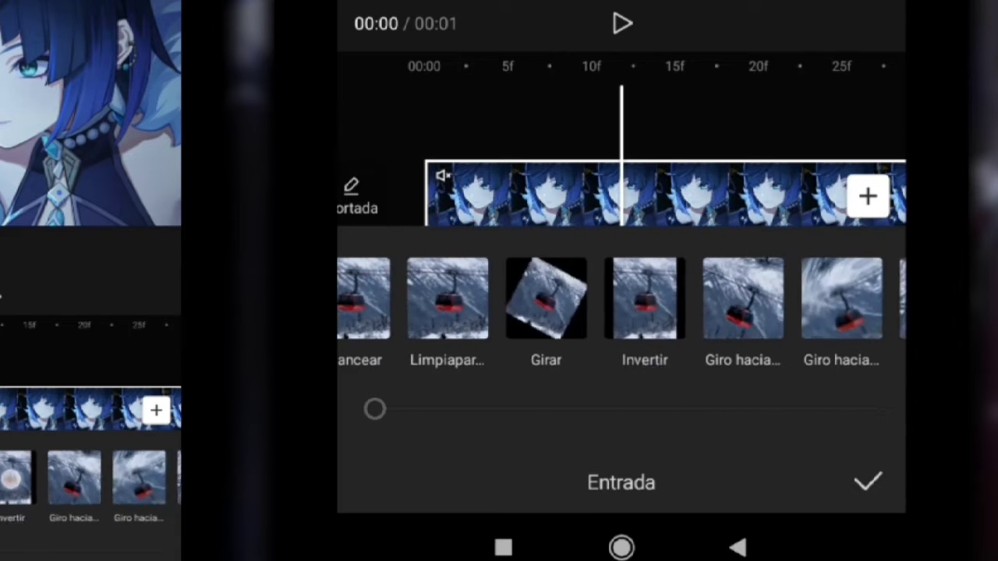
click(653, 299)
drag(538, 409, 577, 468)
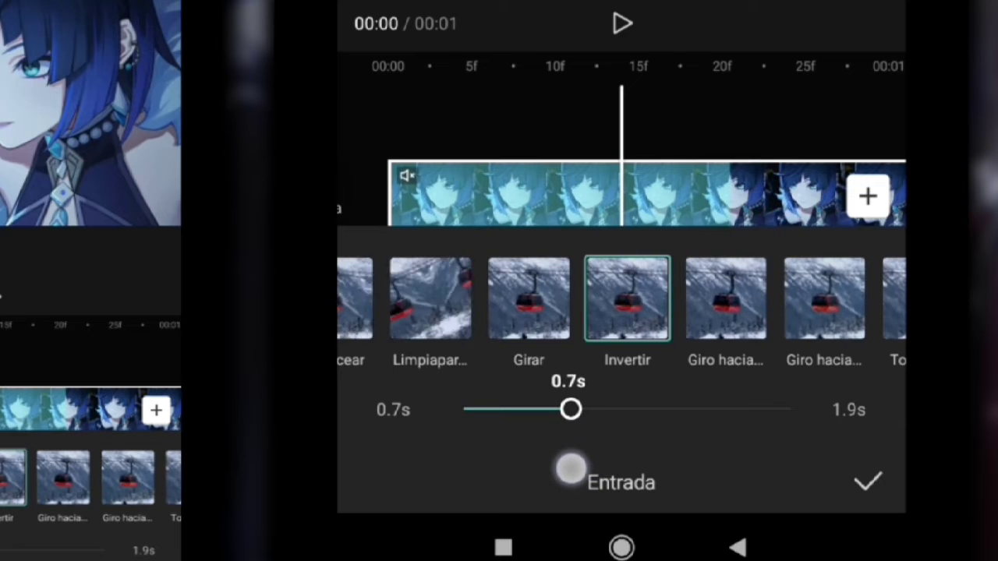
drag(571, 468, 566, 470)
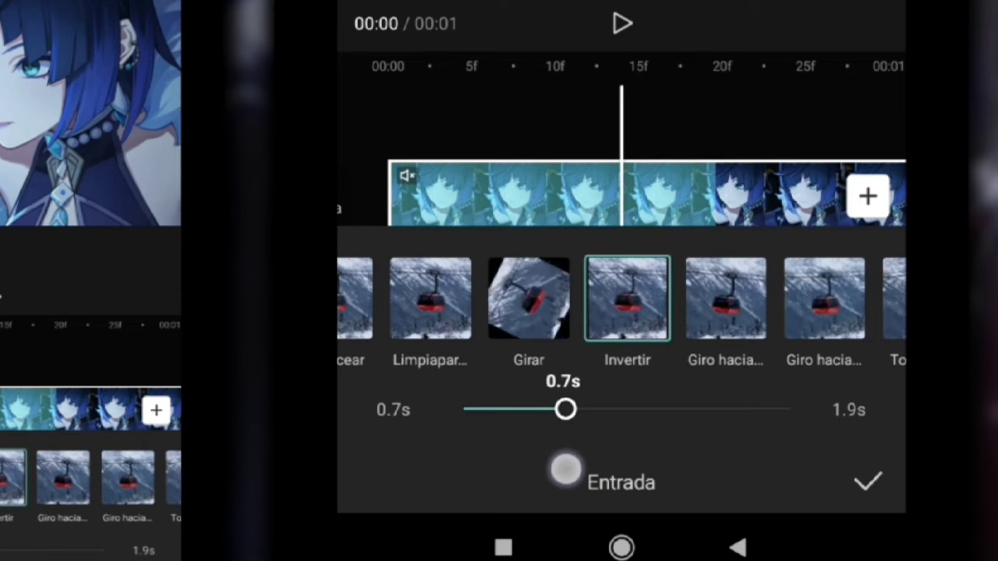
click(868, 481)
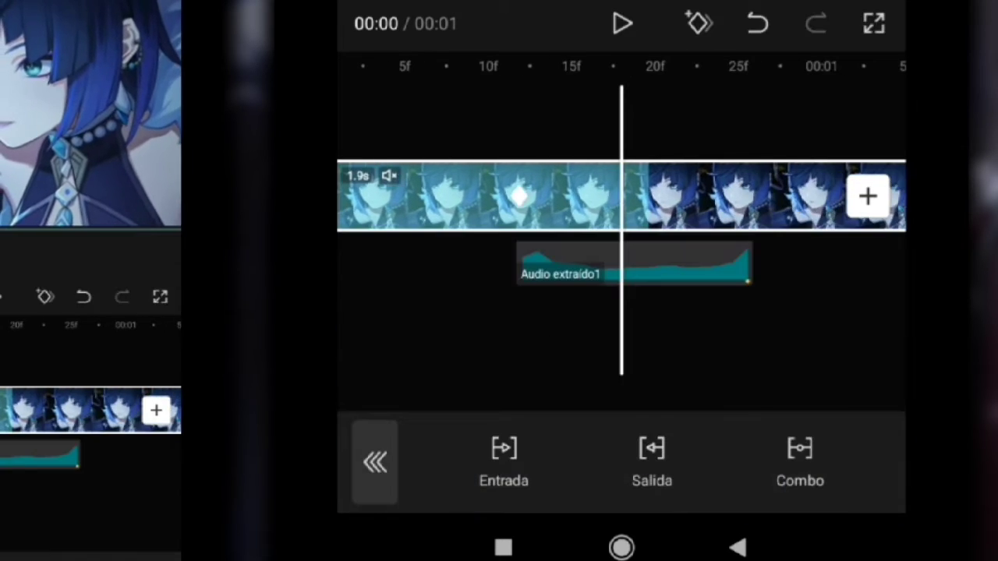
drag(607, 307, 712, 303)
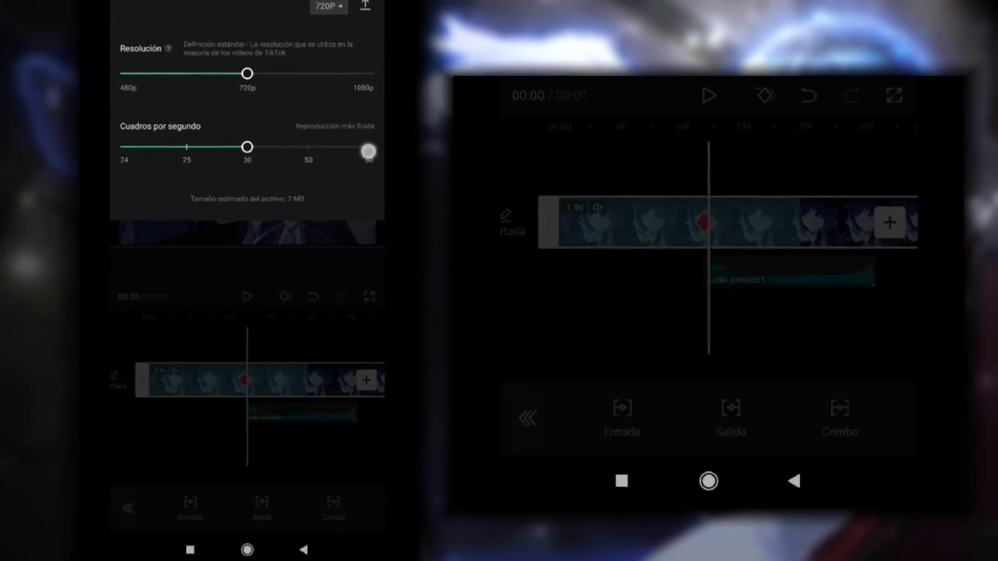
Step: Set export frame rate to 60 and give the clip the Sacudir verticalmente entrance at 1.7s
click(368, 152)
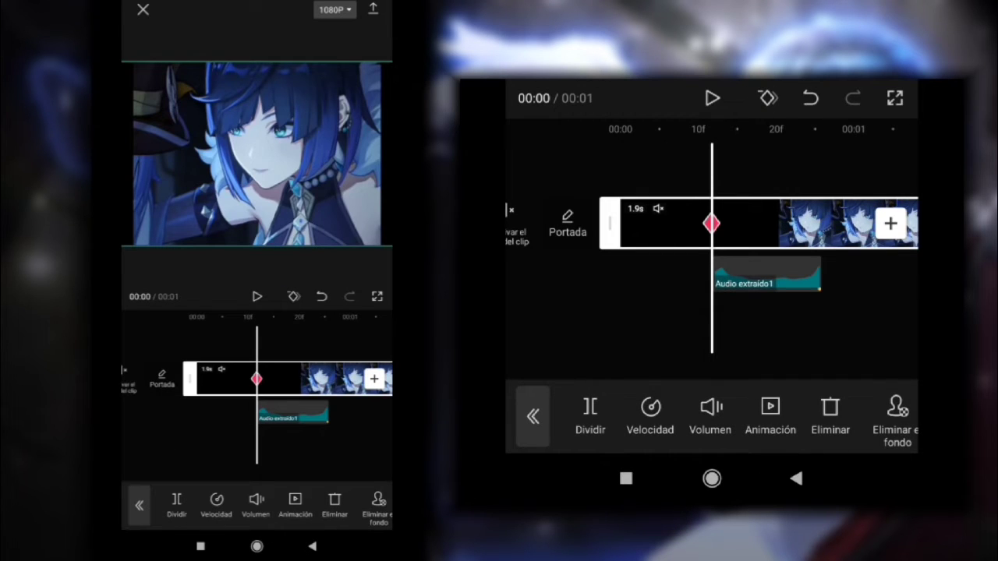
click(764, 441)
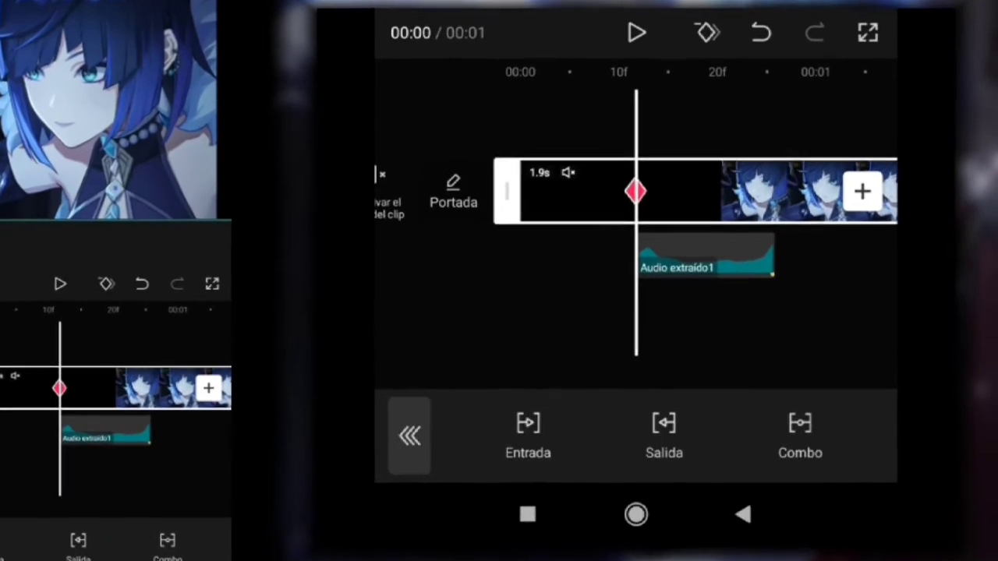
click(510, 450)
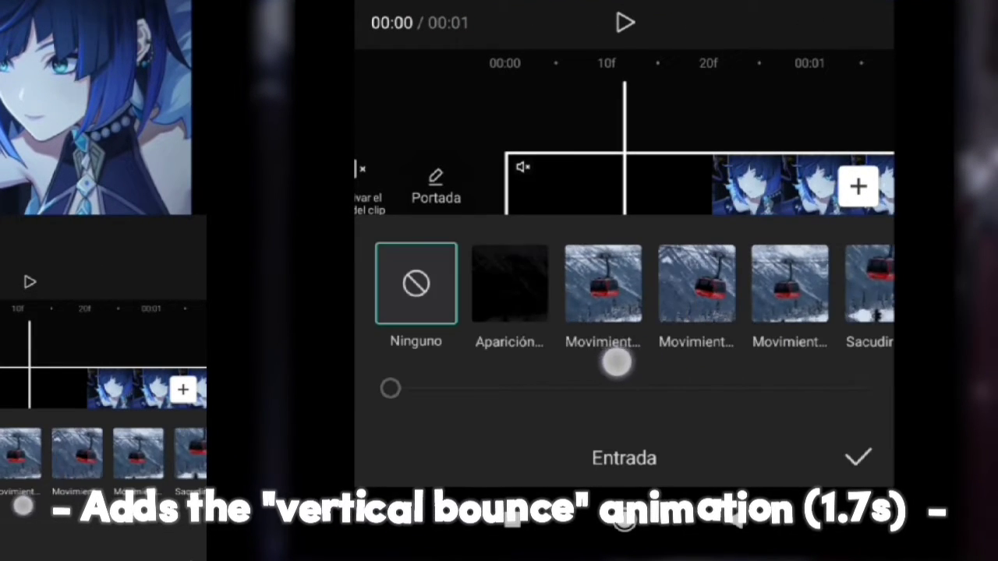
drag(615, 361, 436, 361)
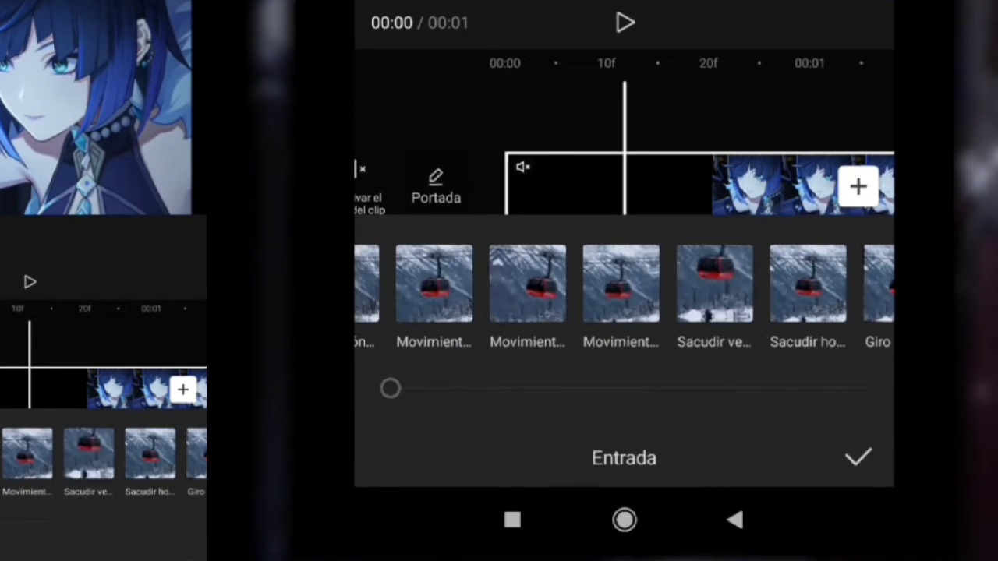
click(714, 283)
mouse_move(552, 425)
mouse_down()
mouse_move(654, 425)
mouse_move(749, 446)
mouse_up()
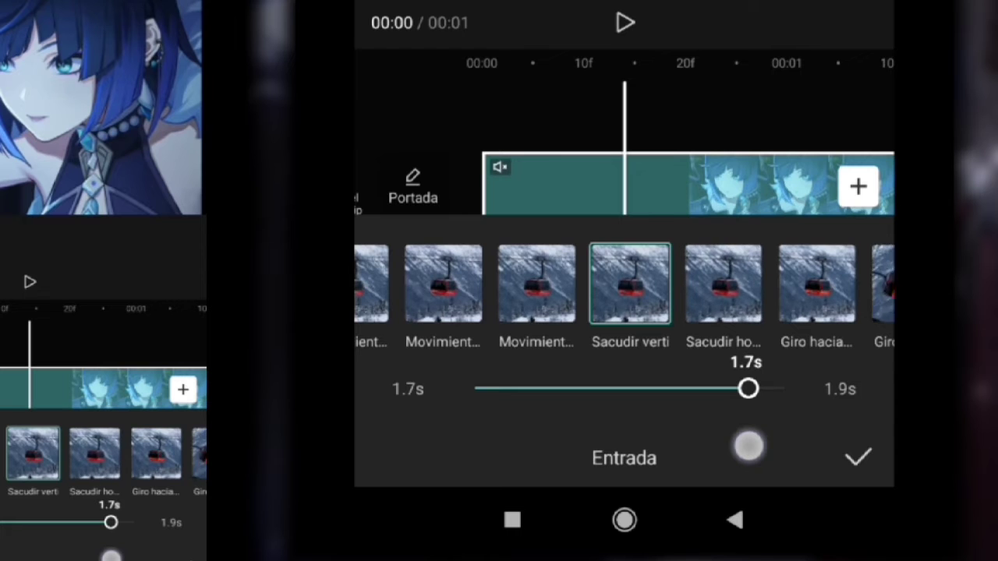
drag(748, 446, 752, 428)
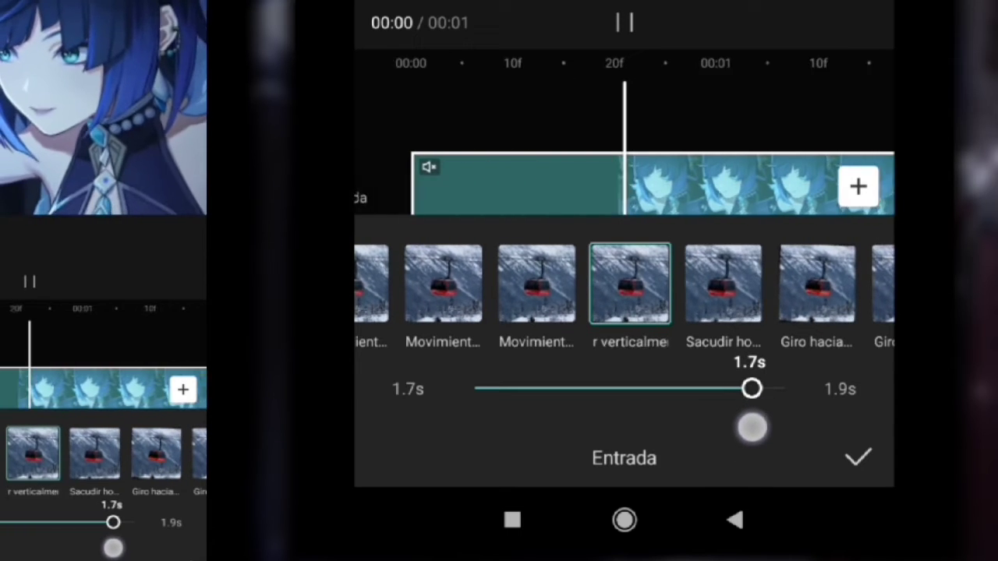
click(857, 457)
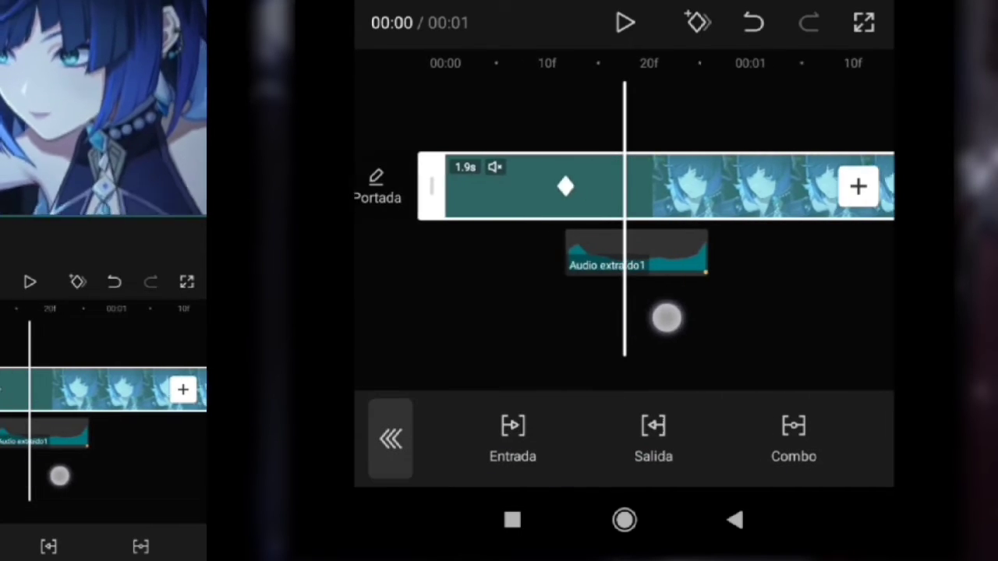
drag(667, 318, 659, 327)
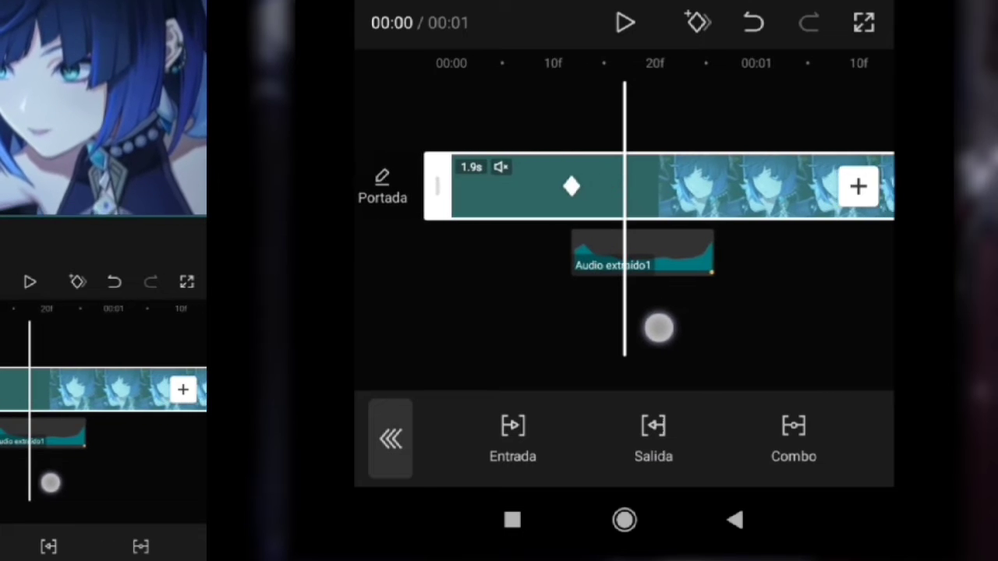
click(649, 317)
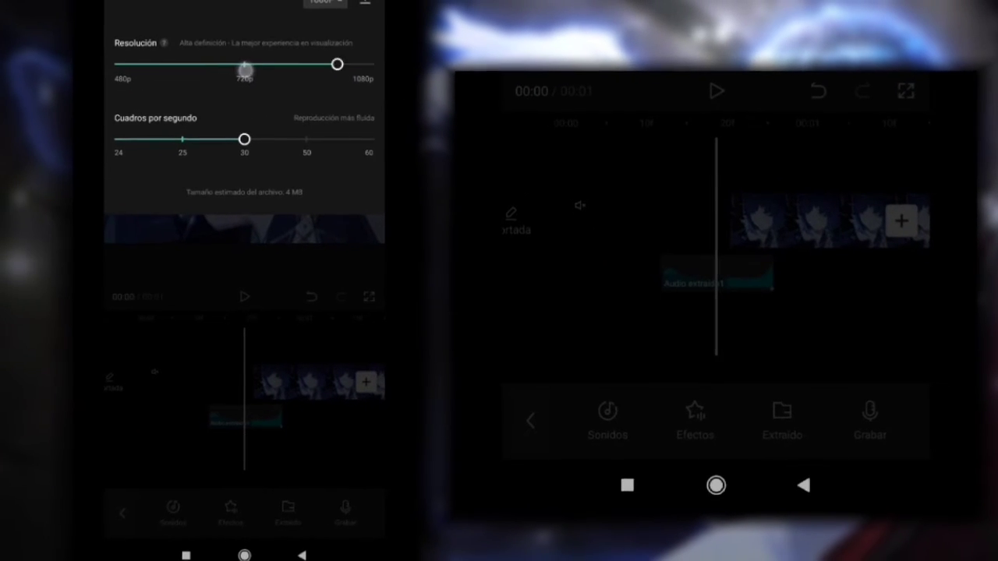
Step: Lower export resolution to 720p and give the clip the Movimiento 3 entrance at 1.8s
click(244, 69)
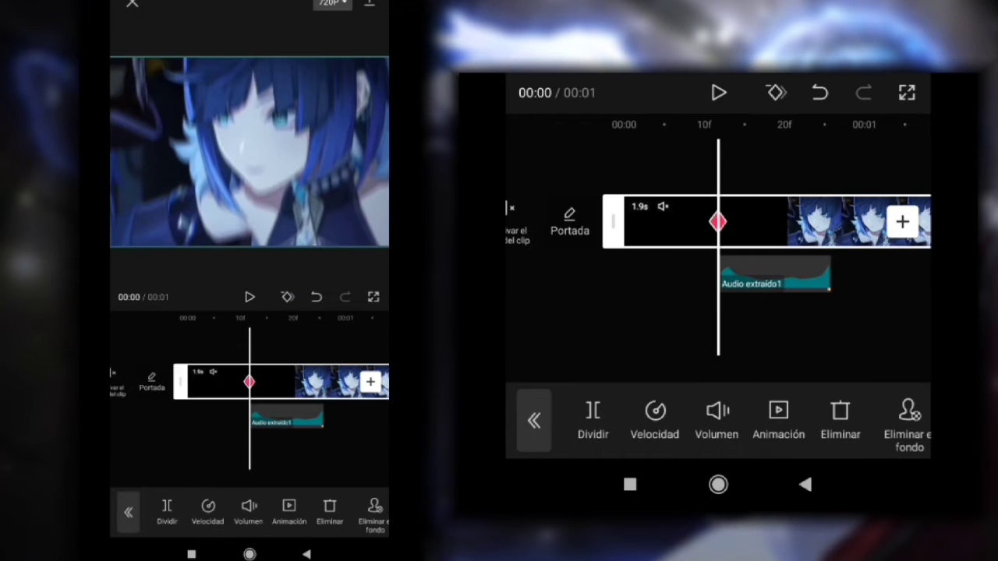
click(777, 417)
click(560, 463)
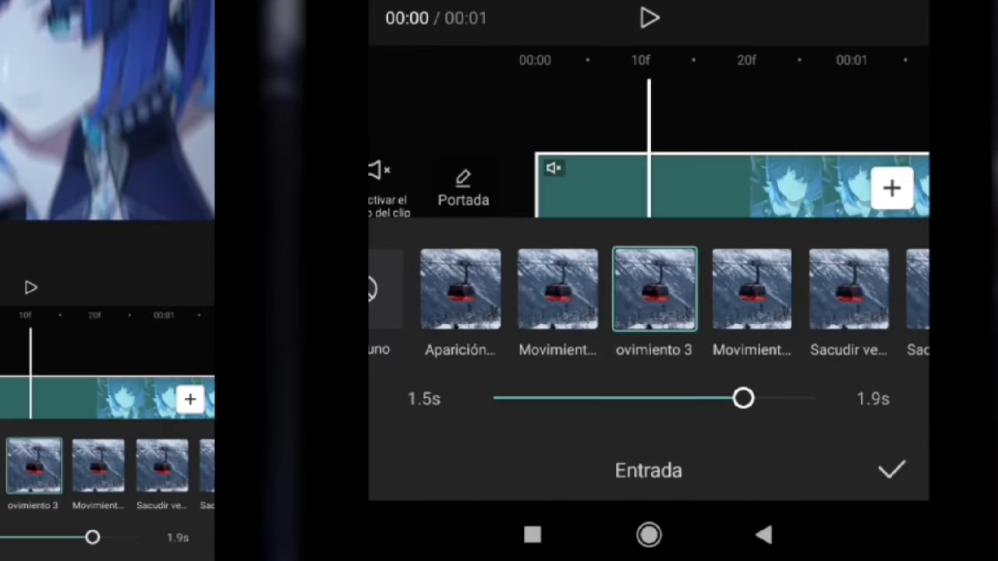
mouse_move(743, 446)
mouse_down()
mouse_move(724, 447)
mouse_move(793, 442)
mouse_up()
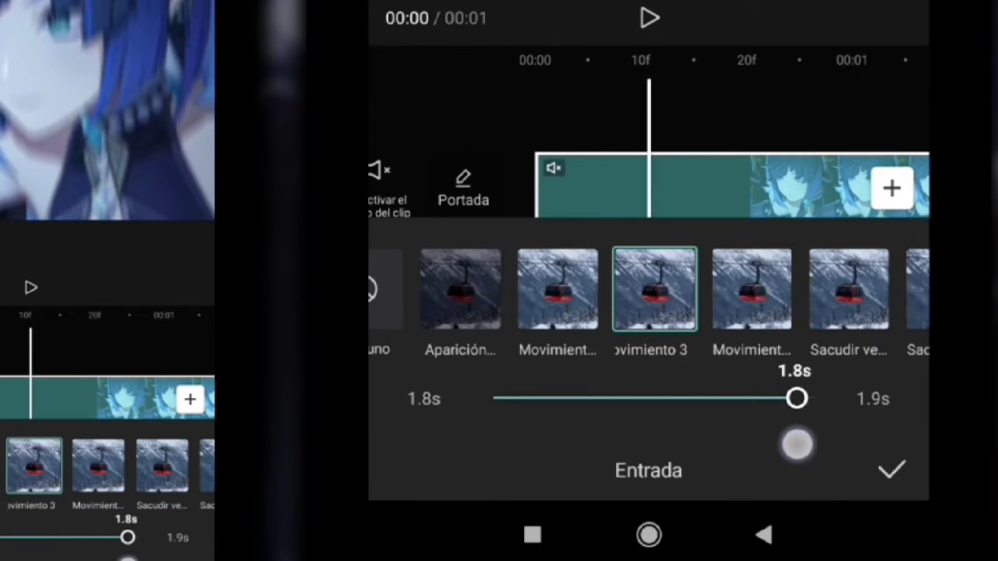
click(891, 470)
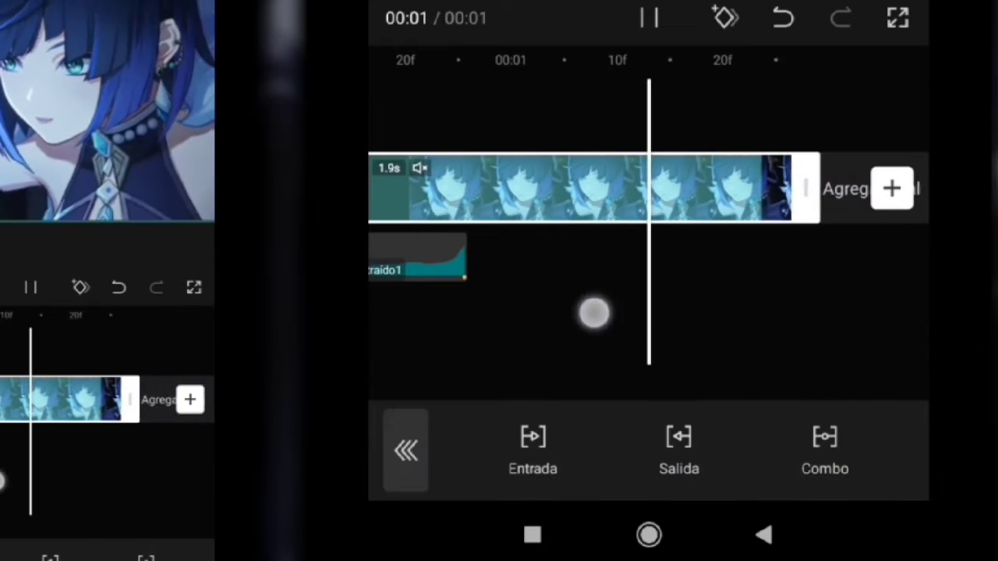
mouse_move(592, 312)
mouse_down()
mouse_move(668, 304)
mouse_move(720, 331)
mouse_move(684, 330)
mouse_move(704, 348)
mouse_up()
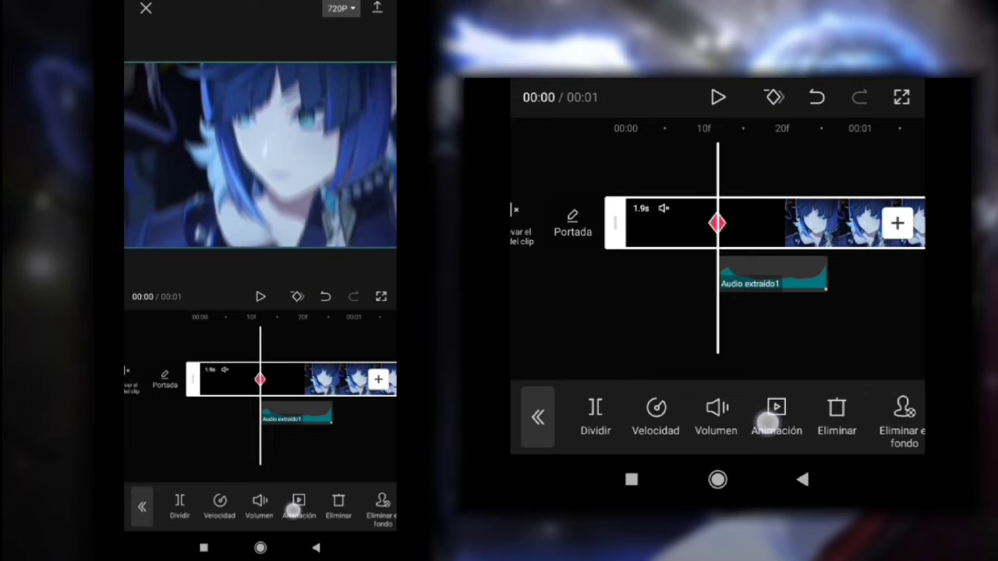
Step: Apply the Alargamiento y rebote combo animation at 1.6s and stop the preview playback
click(768, 421)
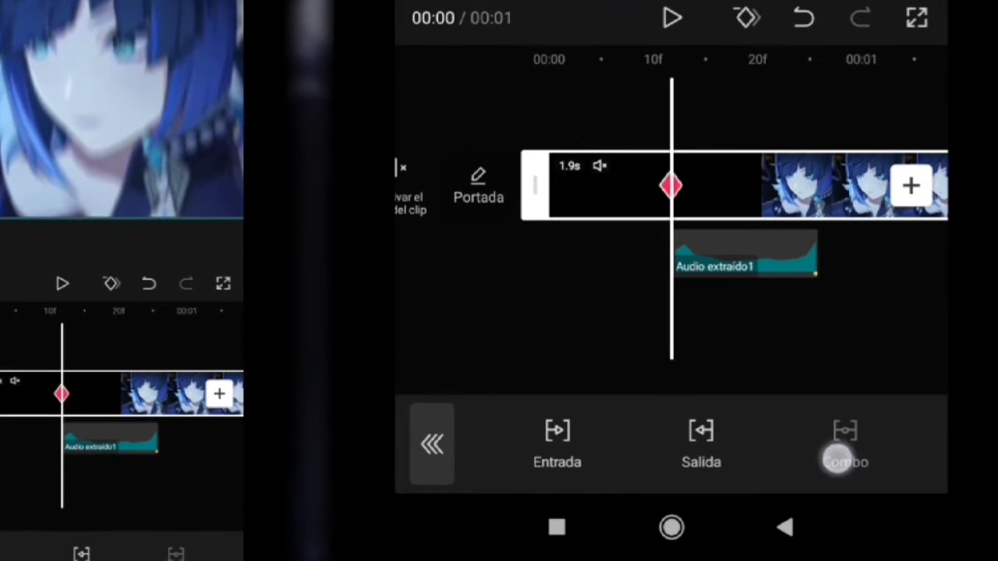
click(837, 458)
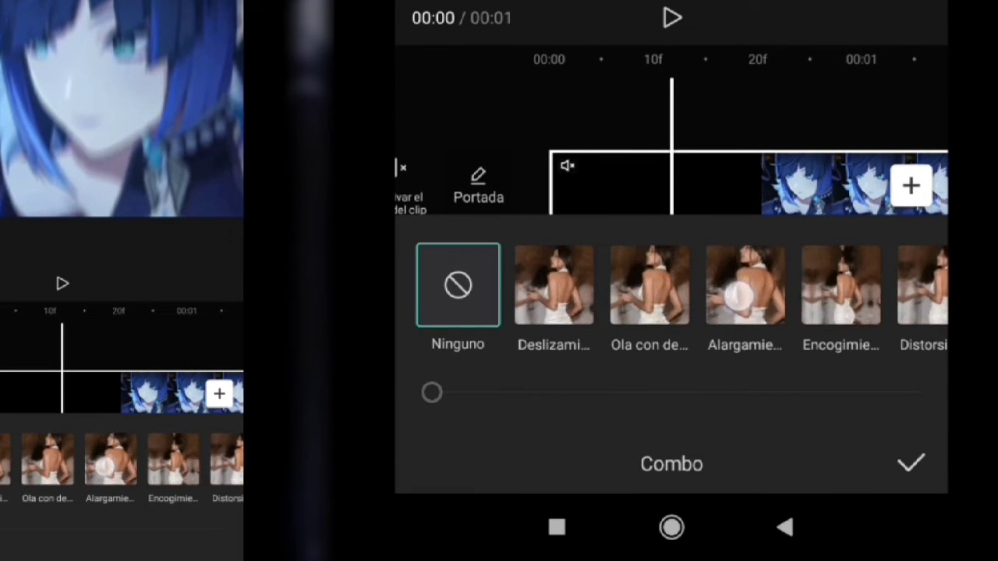
click(736, 285)
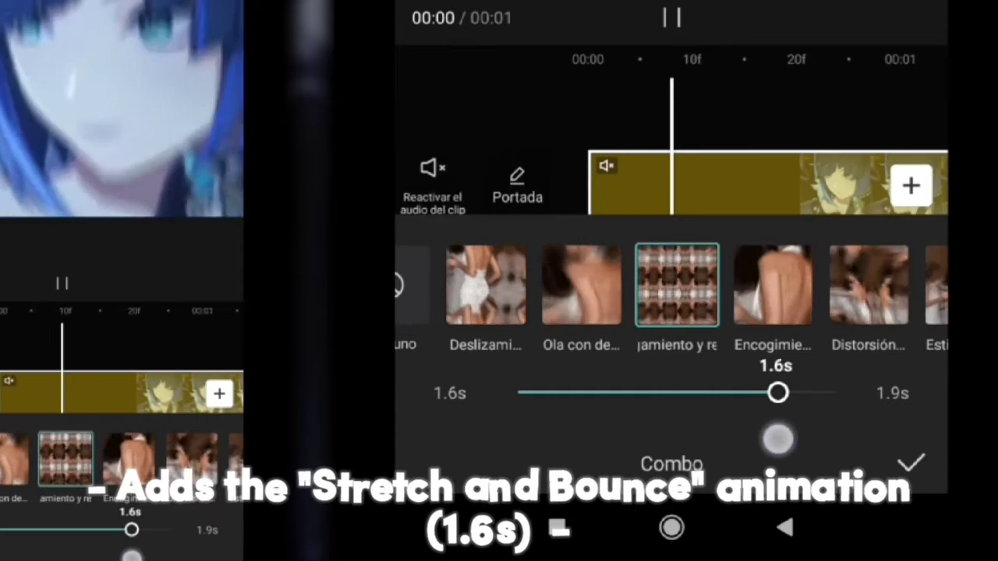
click(712, 322)
click(694, 185)
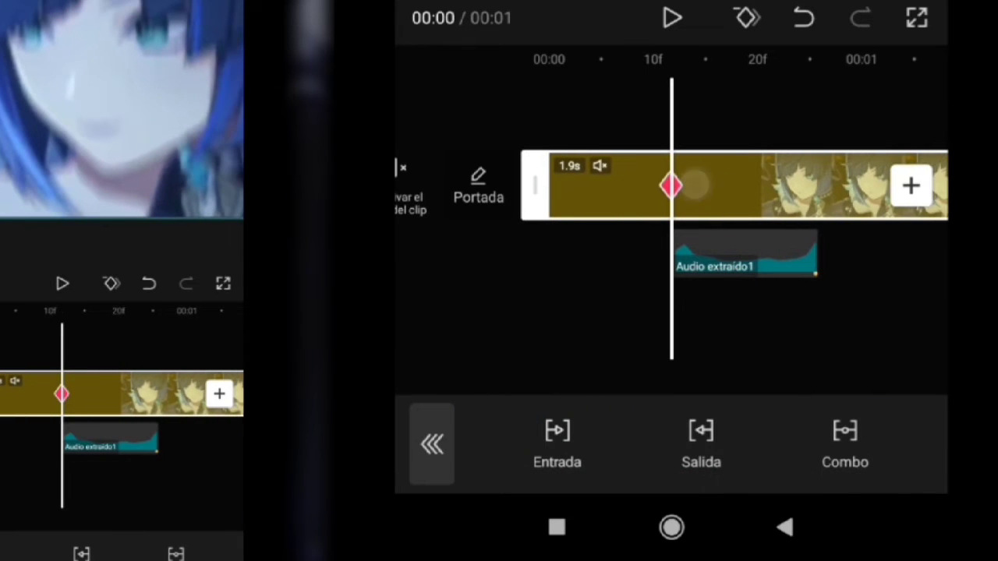
drag(587, 188, 619, 218)
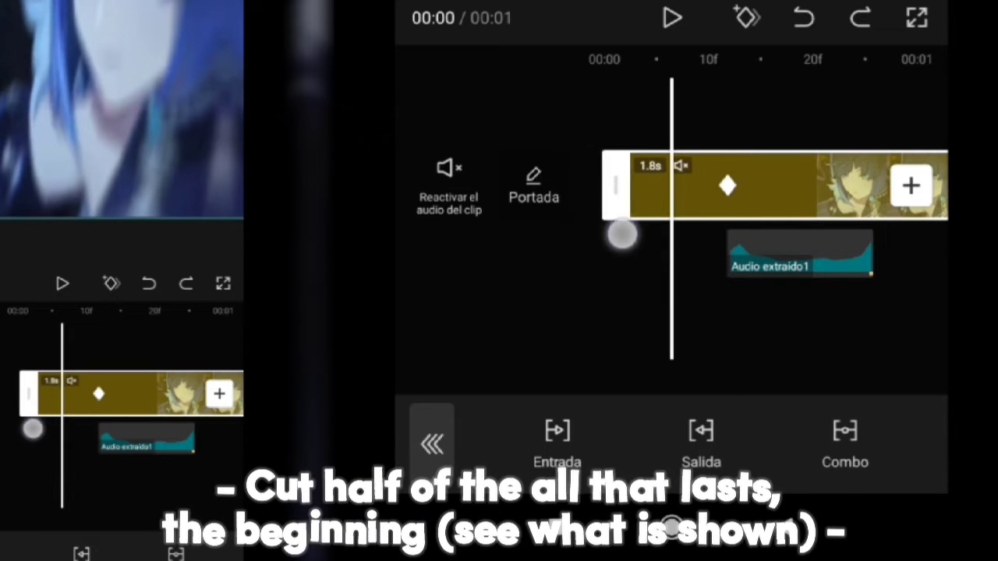
Step: Trim the clip's start to 1.7s and slide Audio extraído1 left to meet the keyframe
drag(622, 235, 651, 252)
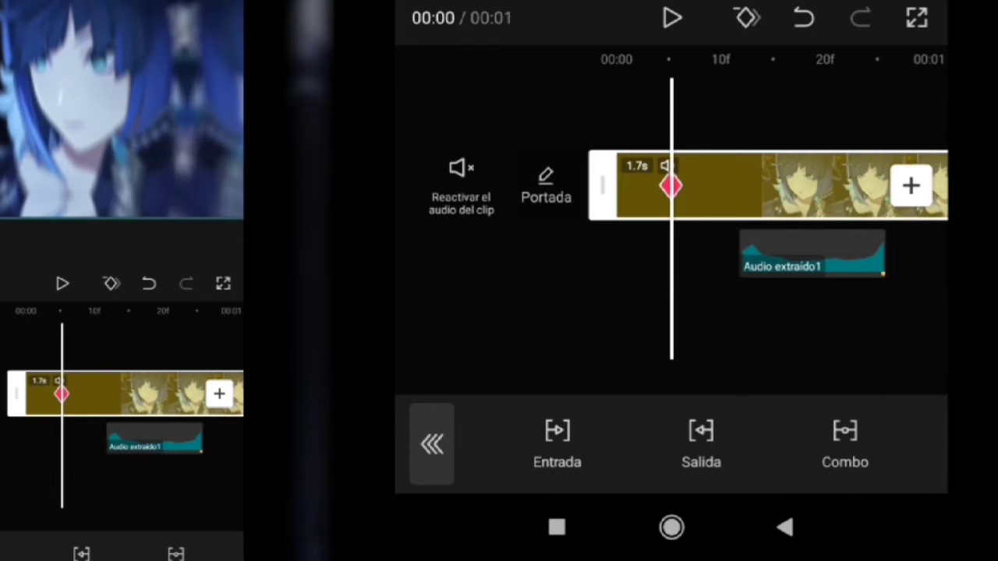
drag(837, 253, 797, 255)
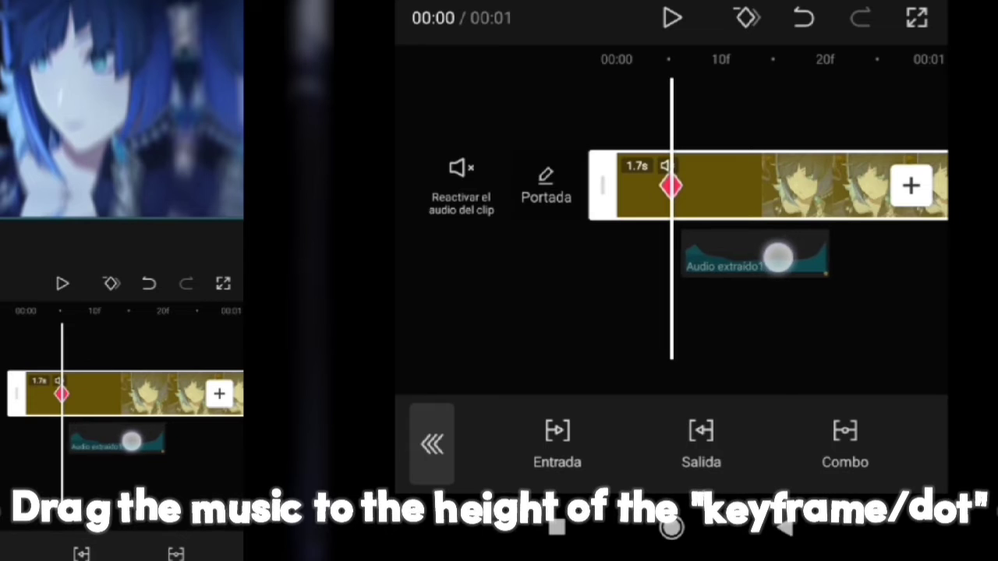
click(740, 330)
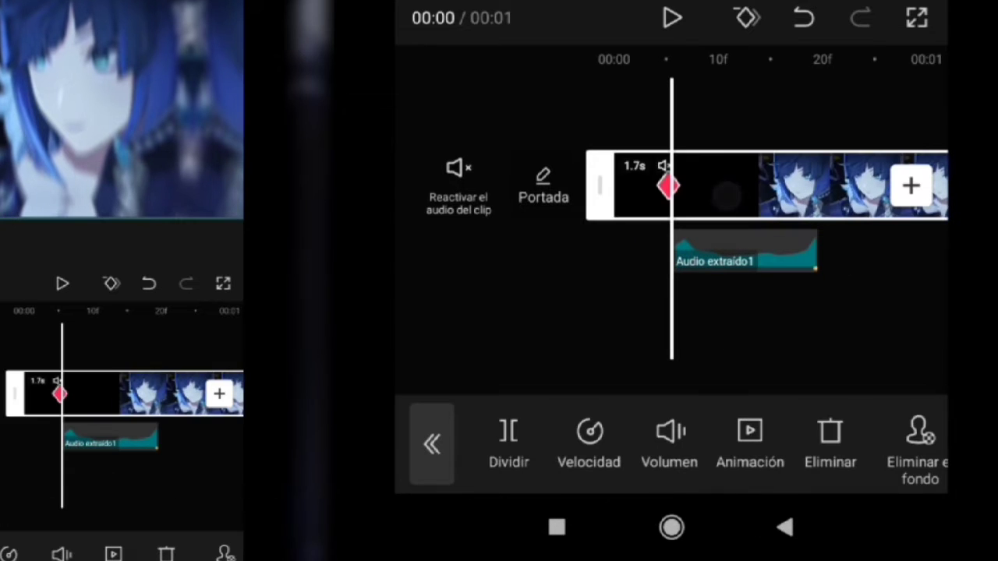
drag(818, 338, 679, 369)
click(687, 344)
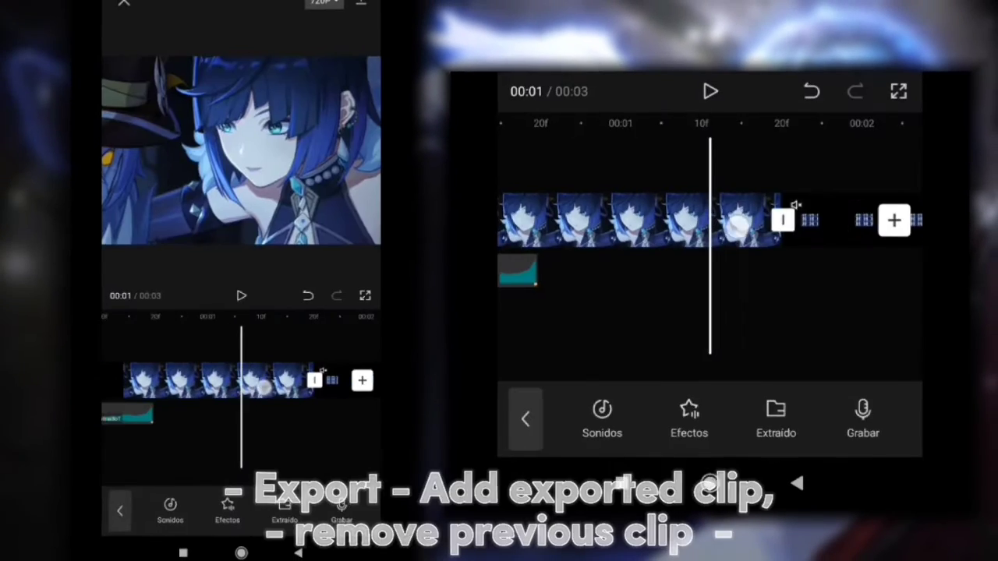
Step: Delete the previous video clip and select the Audio extraído1 clip
click(718, 225)
click(838, 434)
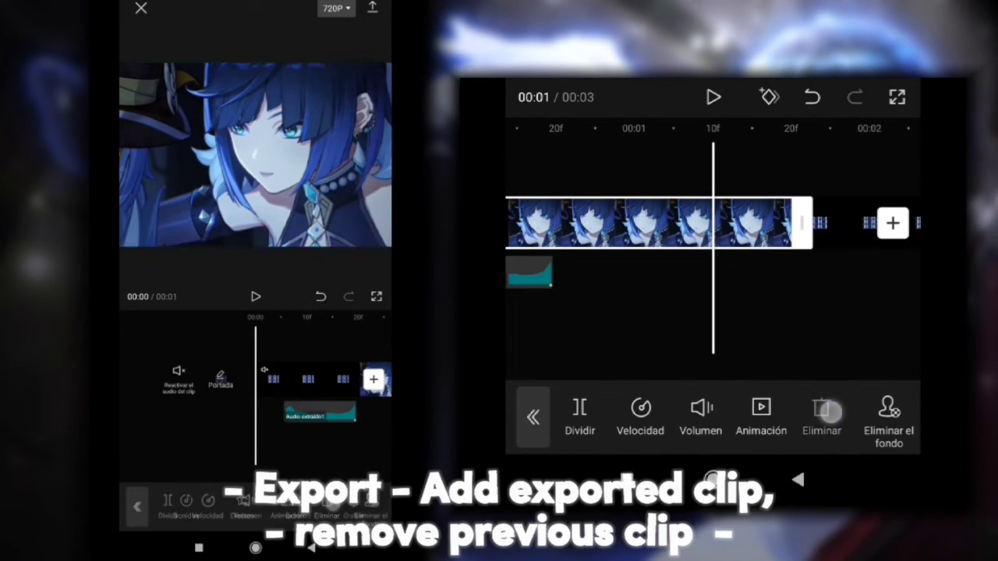
click(818, 273)
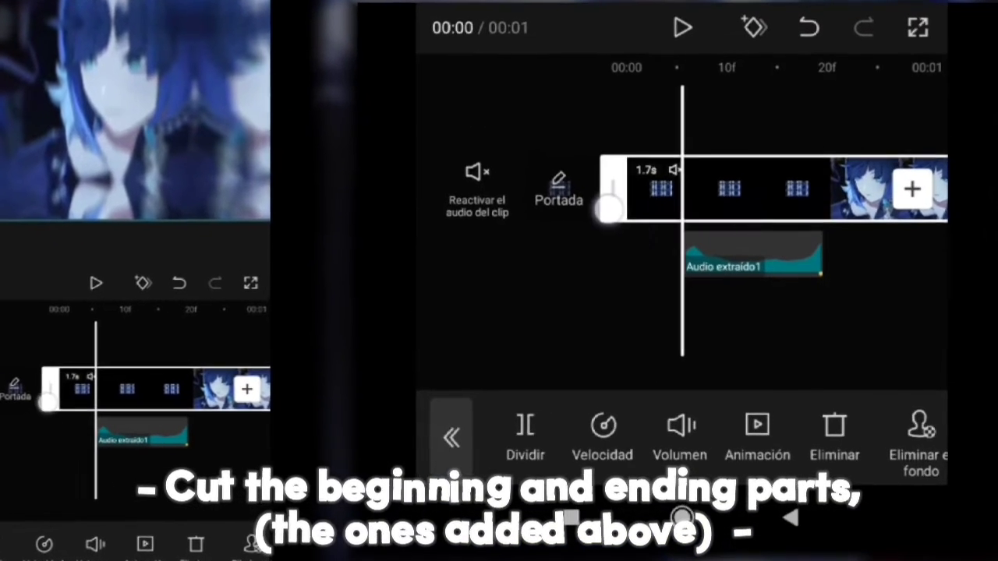
Step: Trim the clip start to 1.5s, split where the audio ends, and delete the 1.0s tail
drag(647, 250, 658, 263)
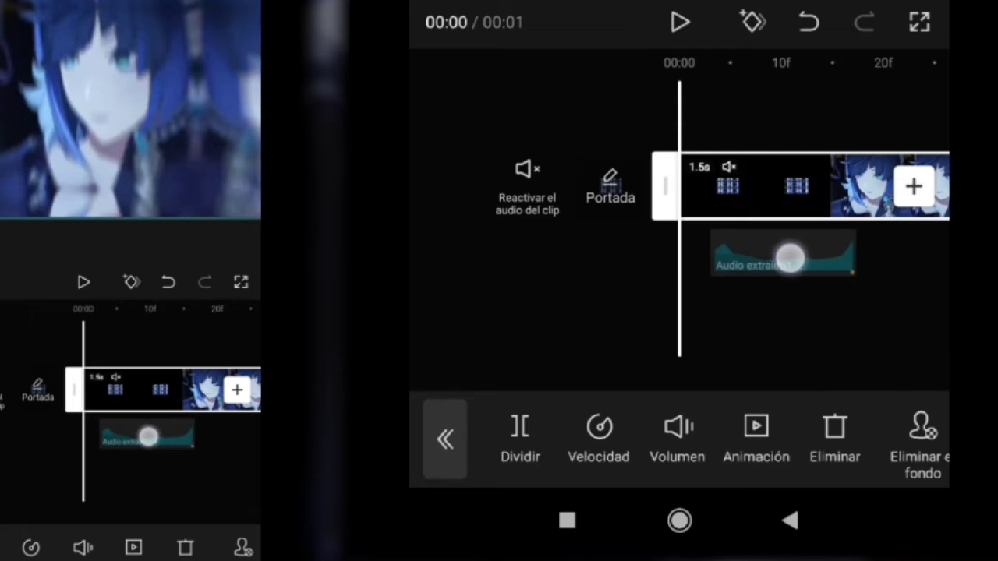
click(752, 251)
drag(760, 319, 620, 323)
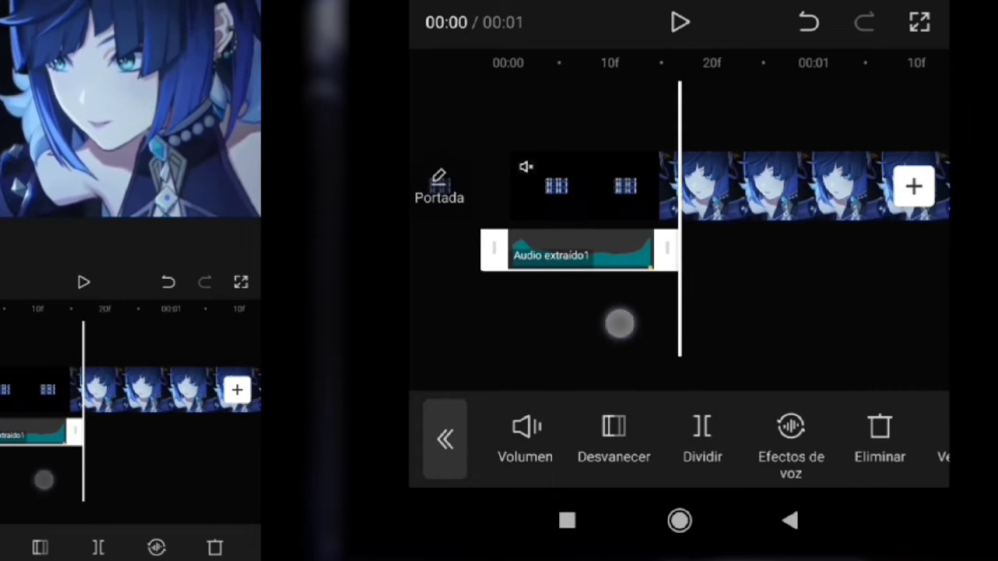
click(622, 252)
click(593, 187)
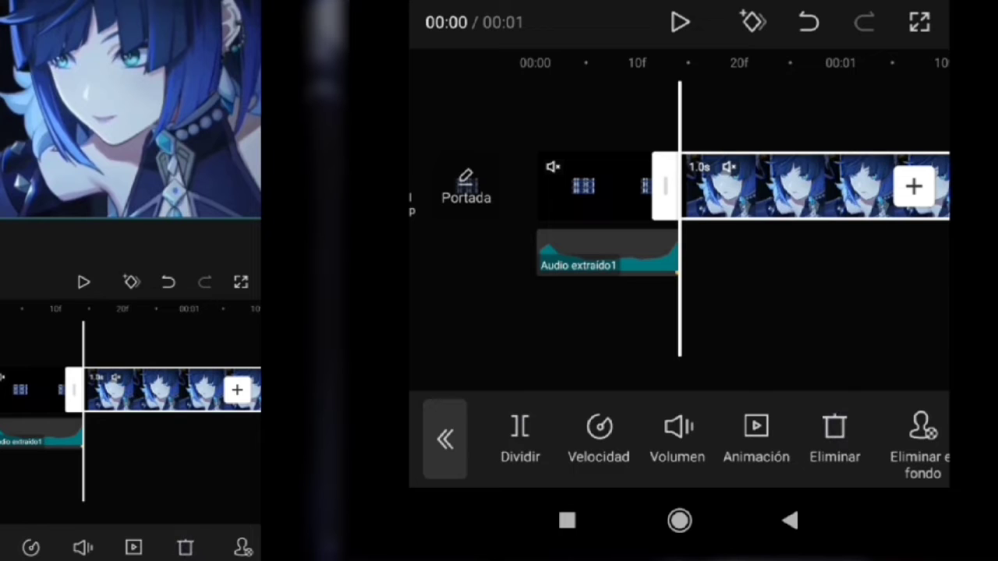
click(834, 429)
click(668, 192)
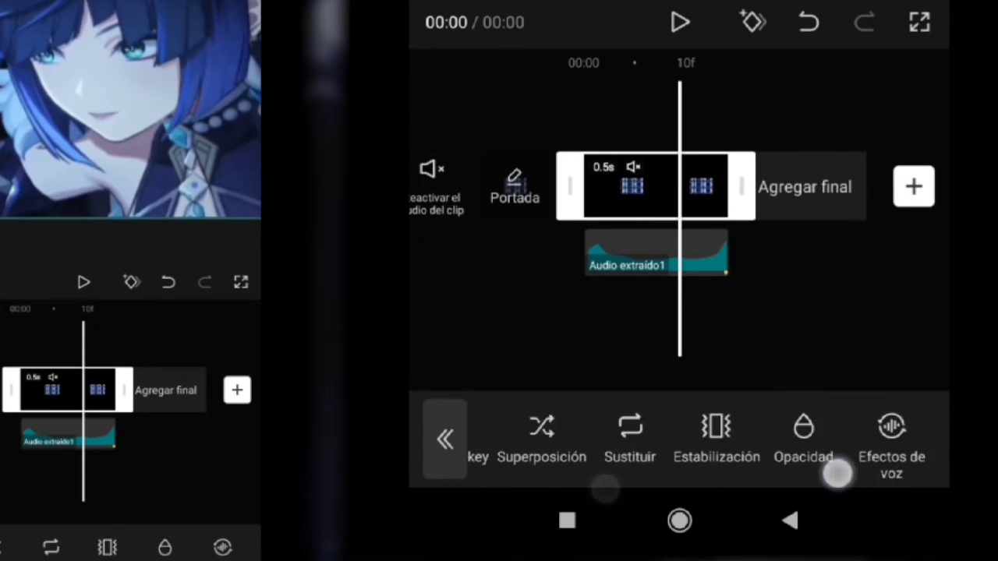
Step: Duplicate the 0.5s clip, move it onto an overlay track and split it in half
drag(837, 473, 691, 495)
click(807, 431)
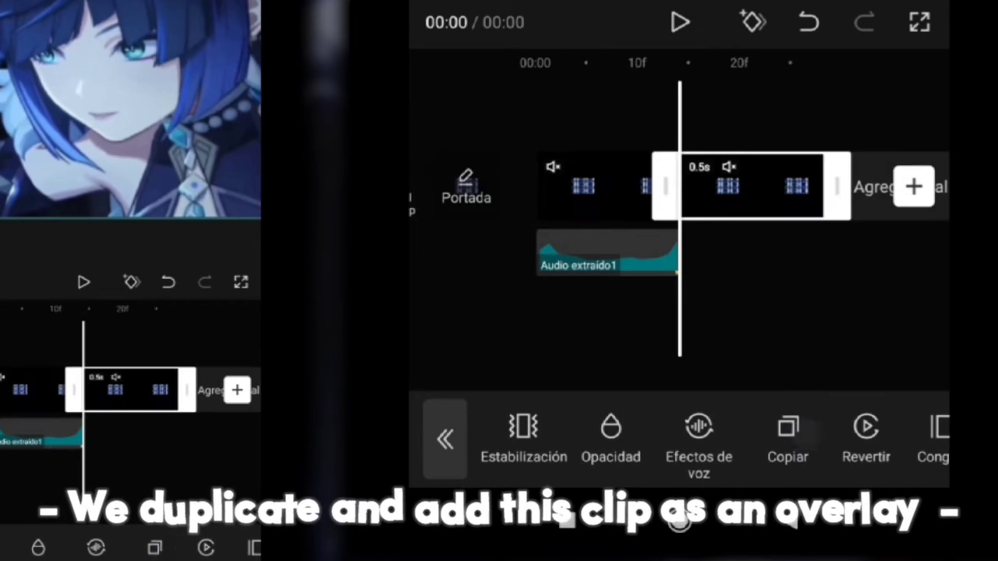
click(720, 314)
click(686, 187)
drag(839, 460, 531, 460)
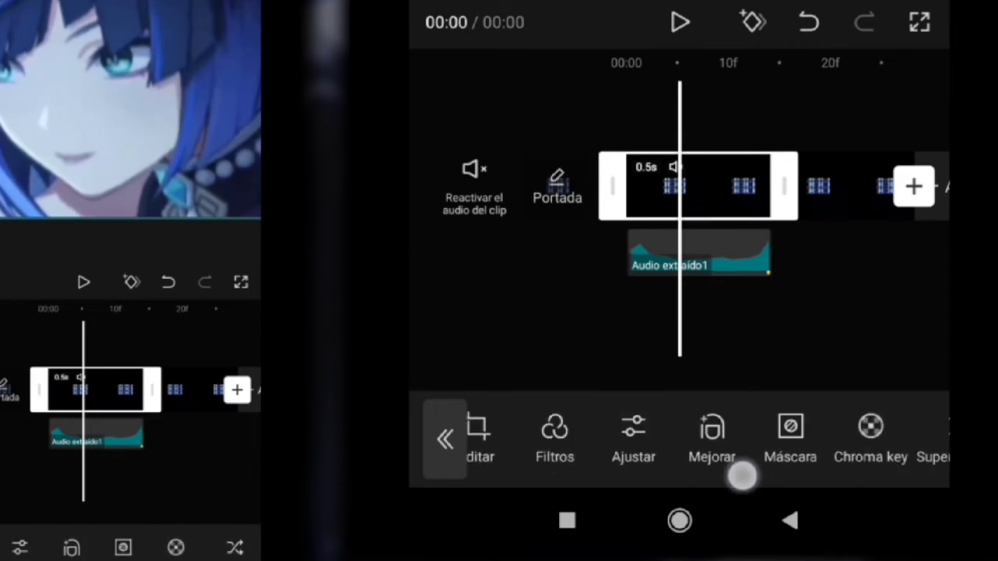
click(813, 438)
scroll(635, 342, up, 2)
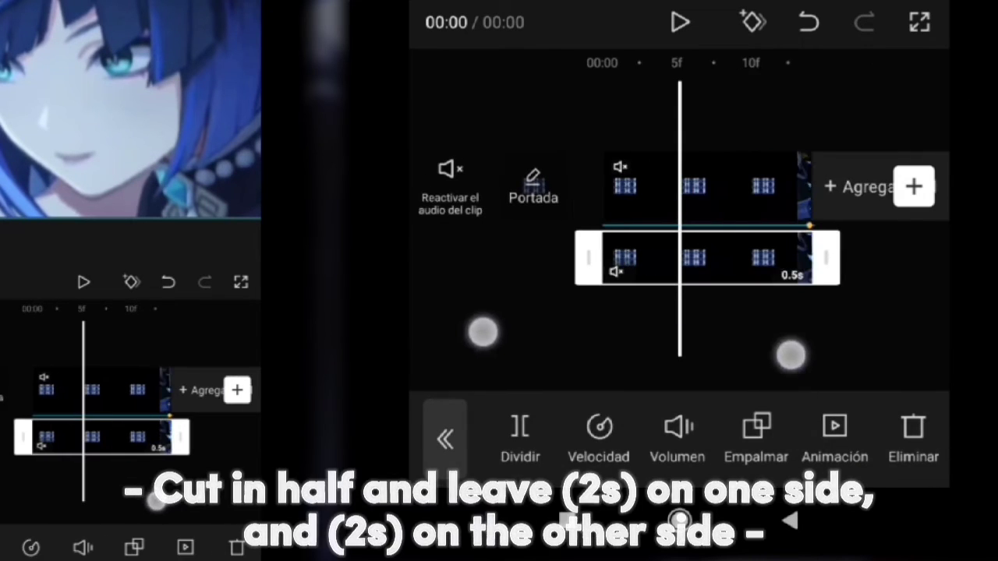
click(520, 427)
Step: Select the 0.2s overlay pieces and bring the playhead back to the start
drag(717, 296, 686, 330)
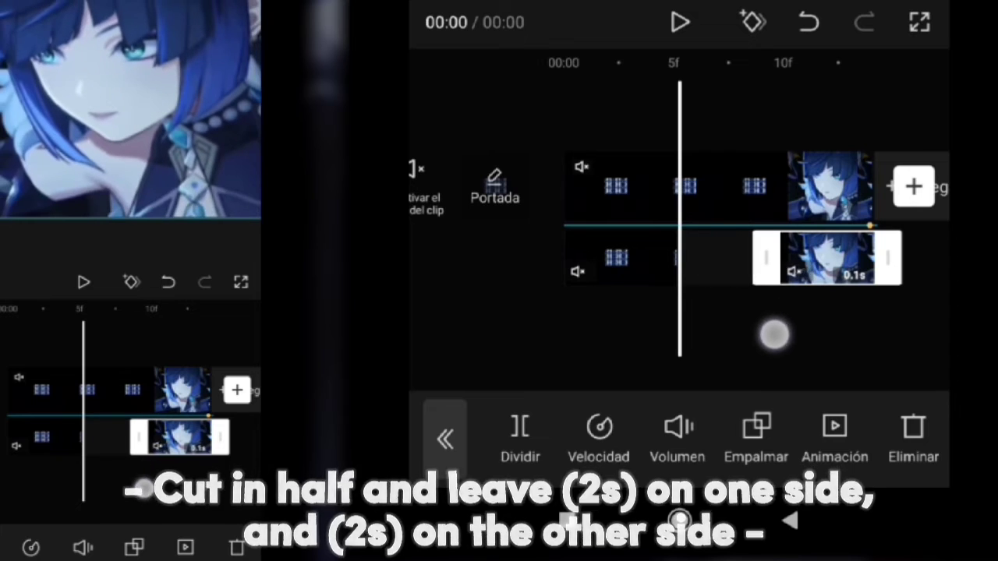
click(604, 251)
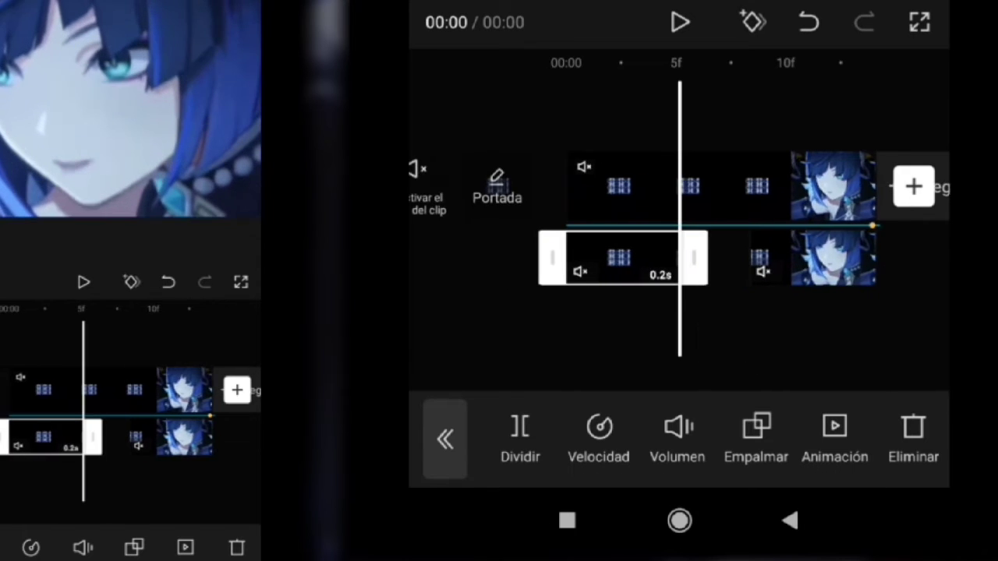
mouse_move(664, 332)
mouse_down()
mouse_move(720, 332)
mouse_move(682, 335)
mouse_up()
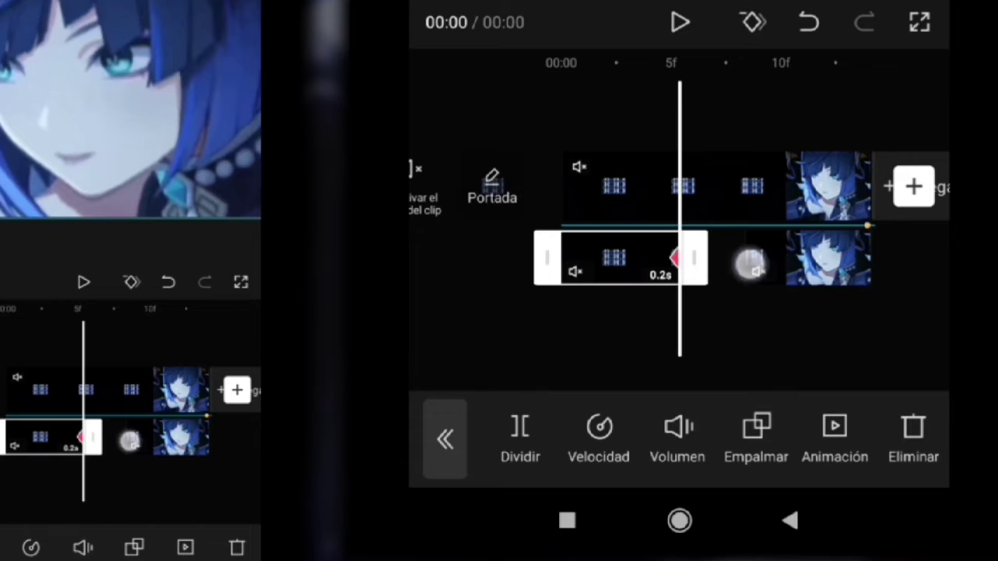
click(750, 264)
click(755, 23)
drag(659, 347, 530, 339)
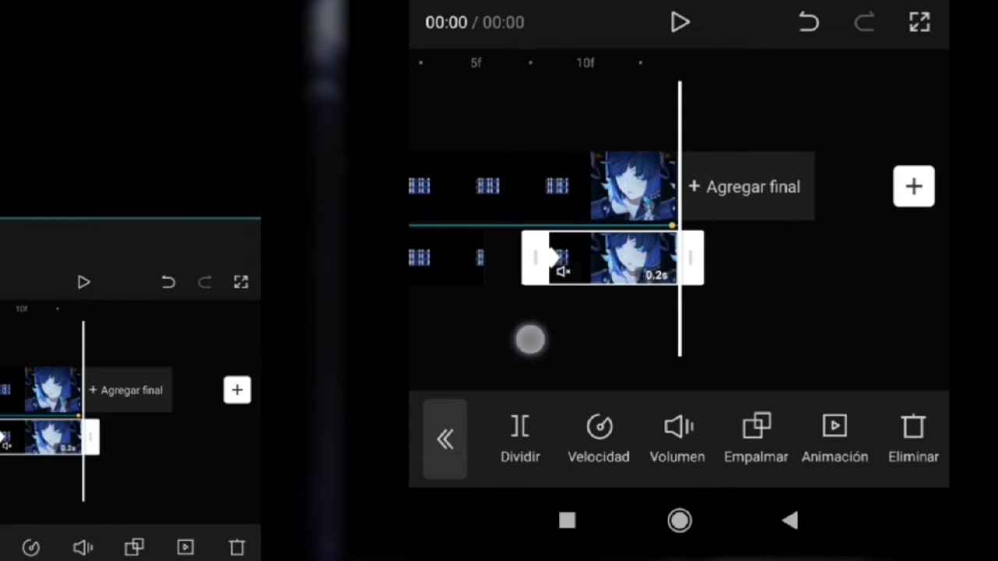
click(631, 257)
click(749, 25)
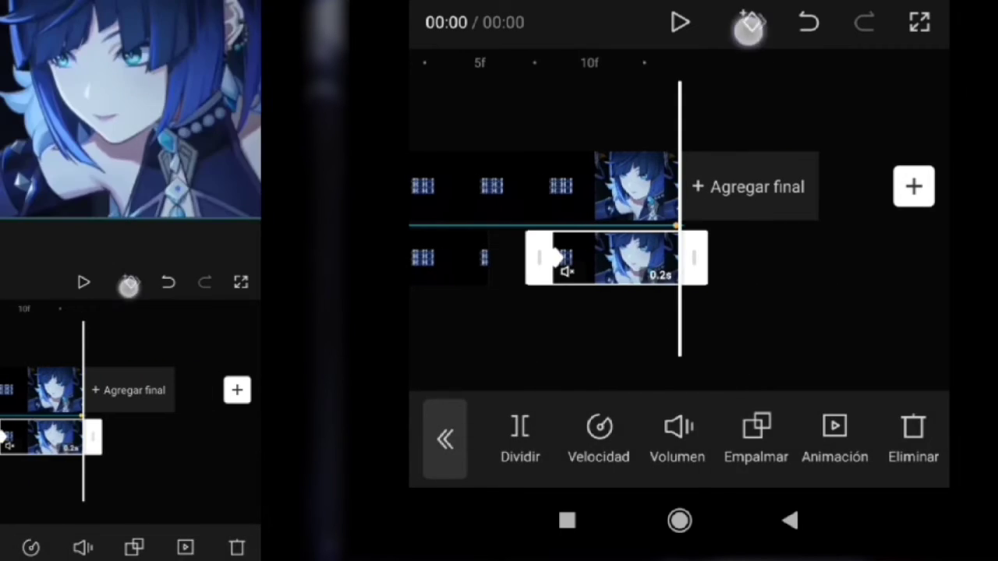
drag(566, 333, 741, 351)
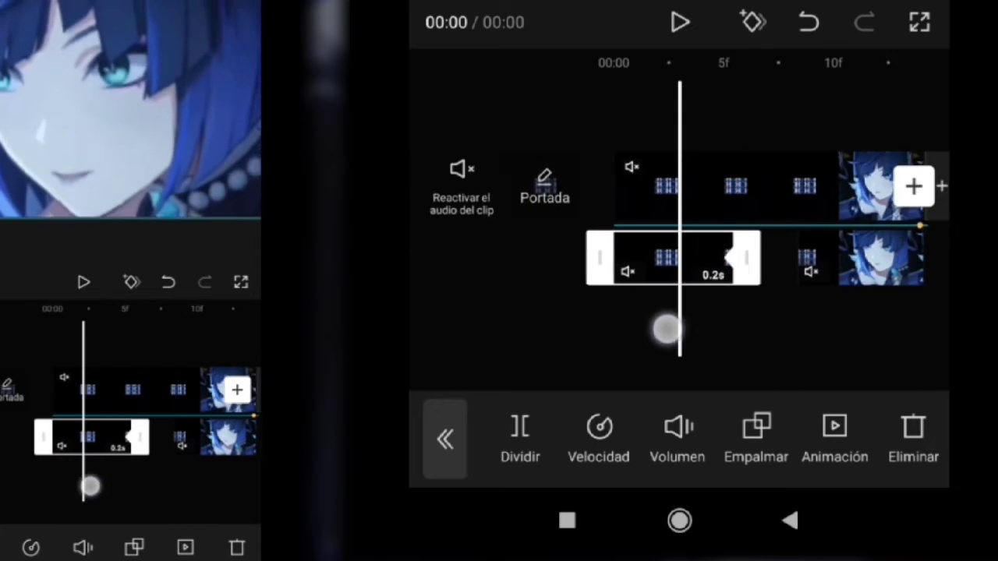
drag(663, 330, 835, 354)
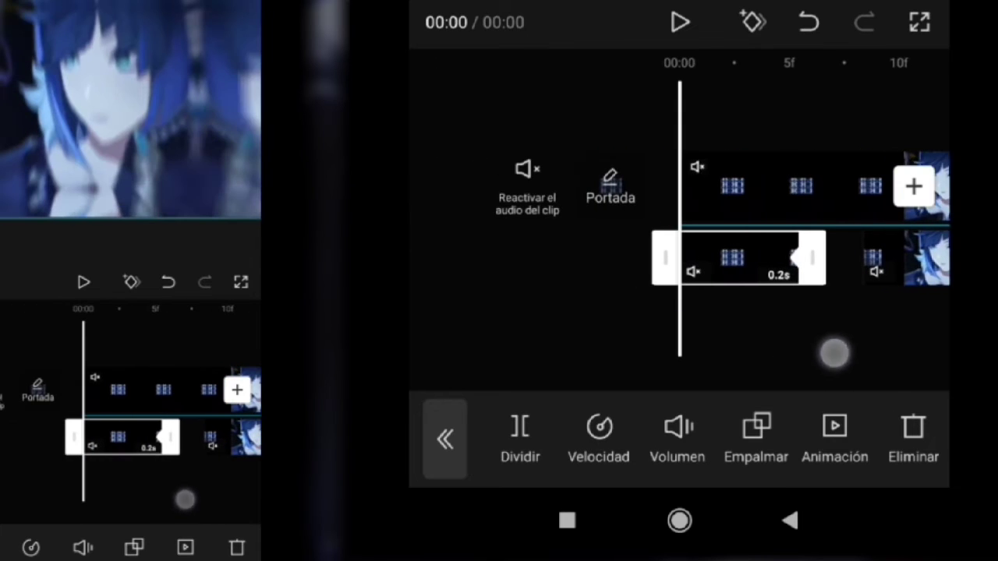
Step: Check the first overlay clip's opacity setting and close it unchanged
click(724, 265)
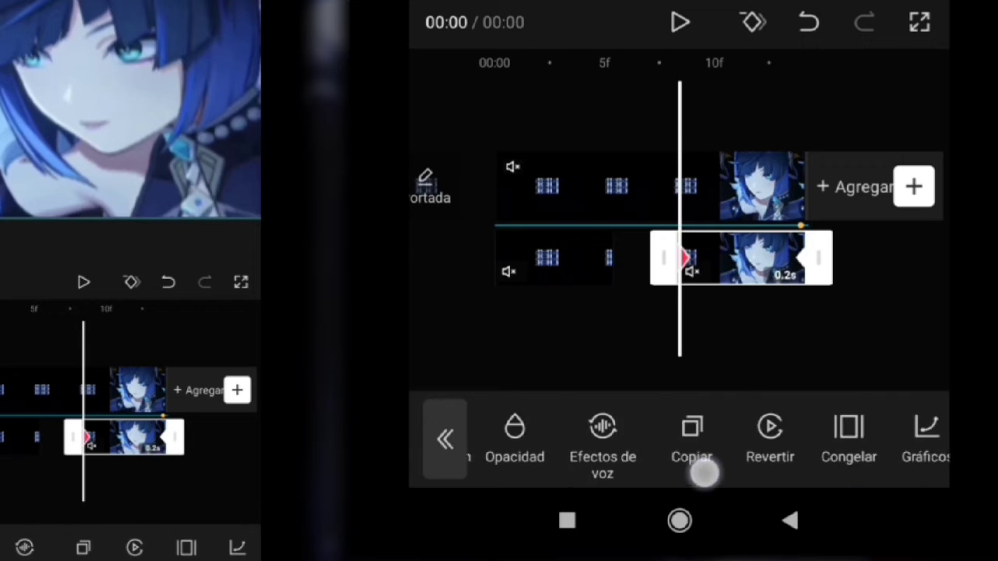
click(502, 437)
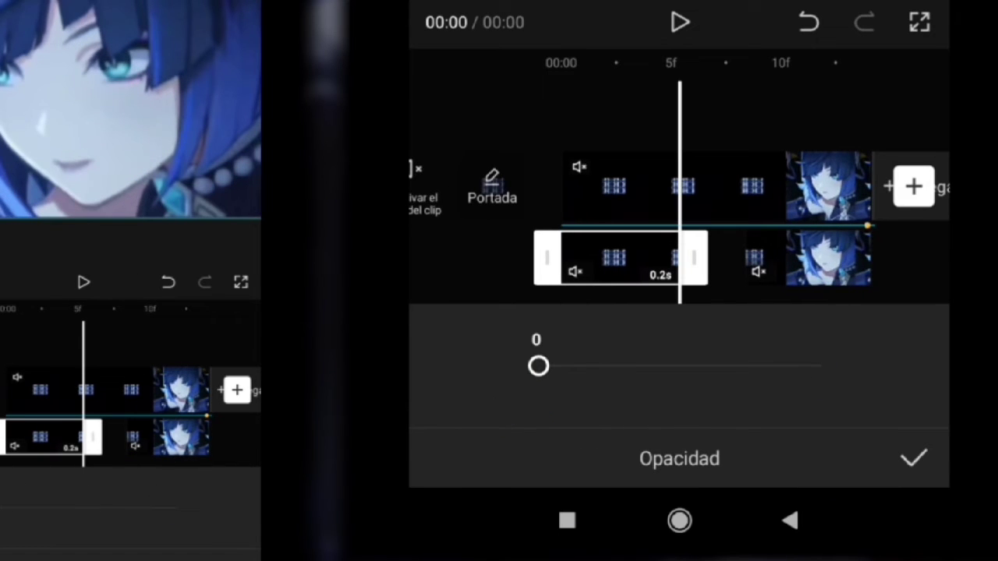
click(914, 459)
drag(700, 341, 782, 341)
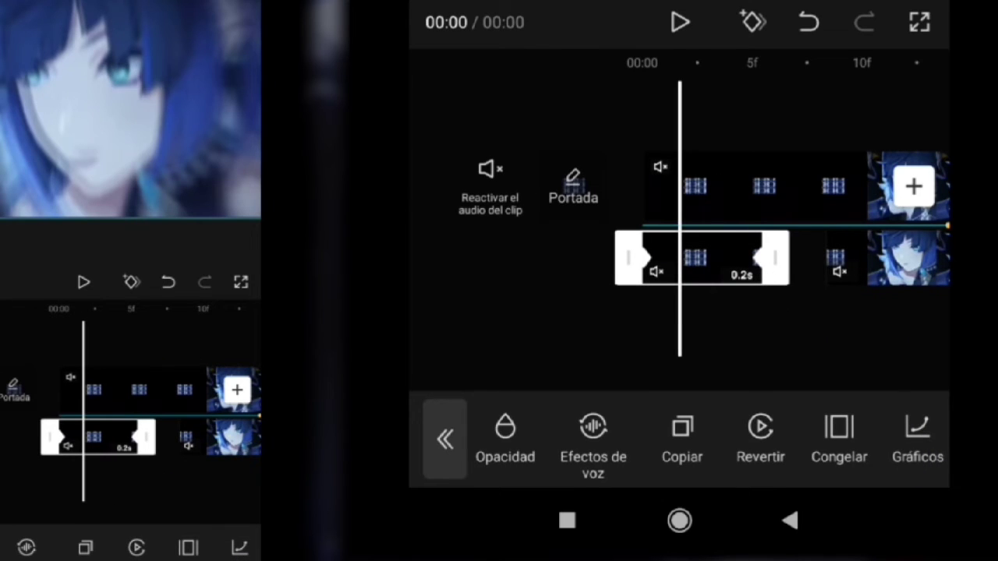
Step: Apply the third upward 'Curva hacia...' Gráficos speed curve to the first overlay clip
click(917, 429)
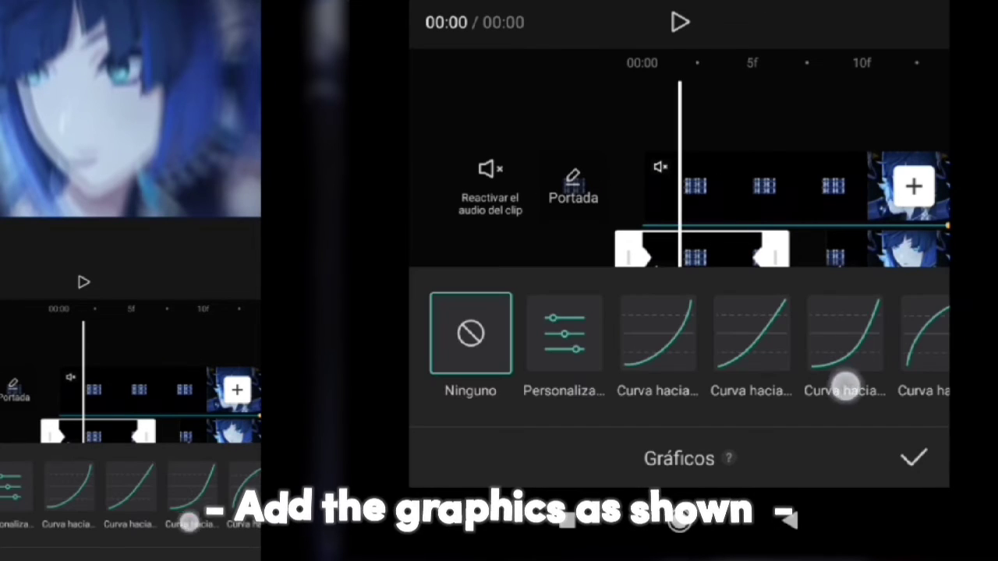
click(851, 372)
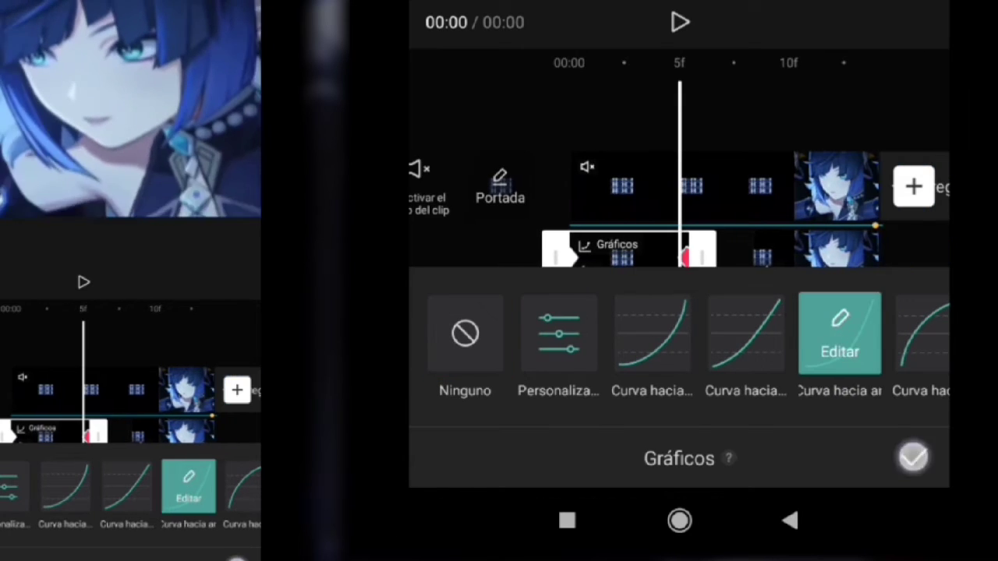
click(913, 458)
drag(795, 354, 724, 351)
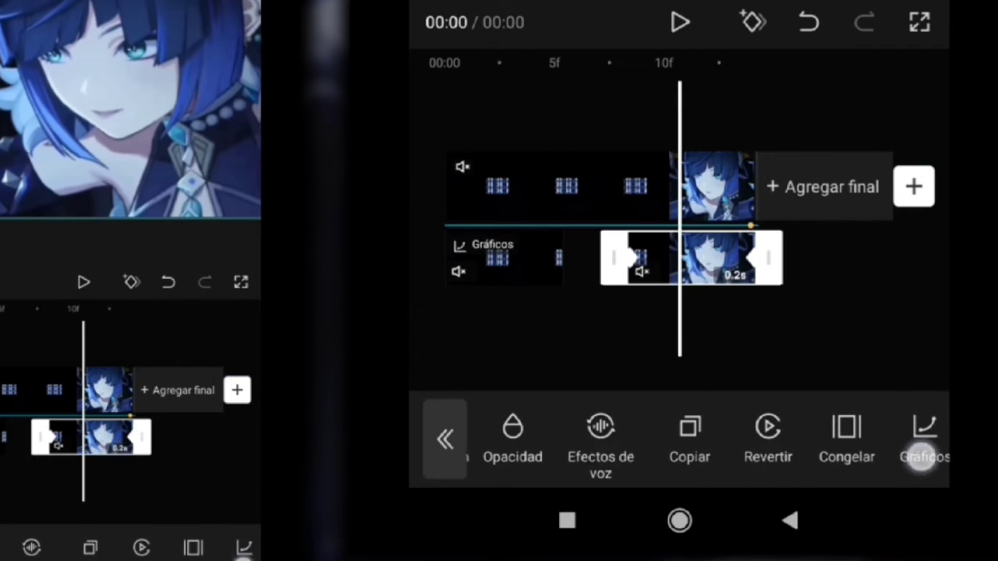
click(925, 437)
mouse_move(777, 353)
mouse_down()
mouse_move(757, 353)
mouse_move(840, 369)
mouse_up()
Step: Apply the upward speed curve preset to the second overlay clip
click(742, 335)
click(848, 339)
click(839, 383)
drag(882, 457, 858, 452)
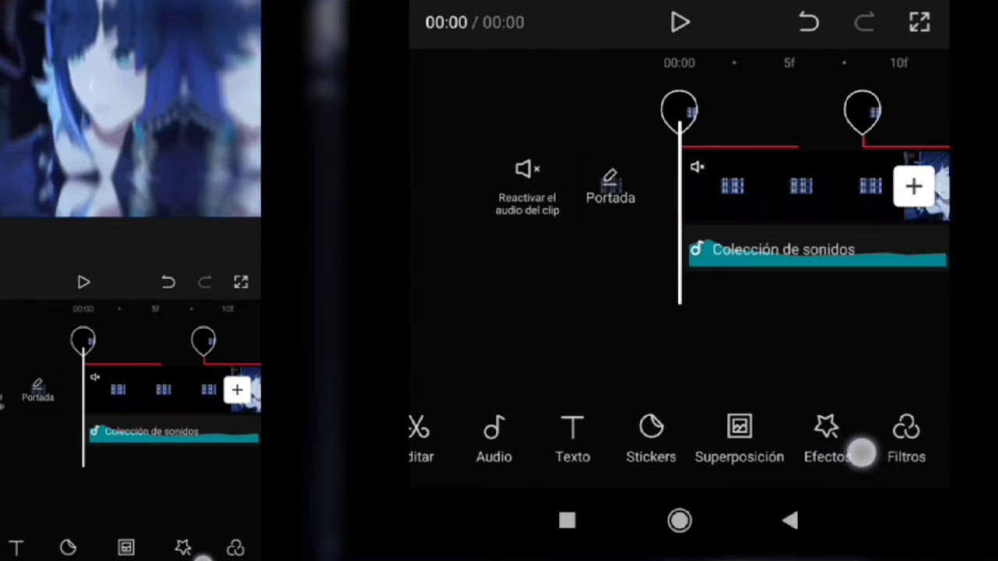
Step: Add the Retro Desenfoque cromático video effect to the timeline
click(839, 436)
click(625, 438)
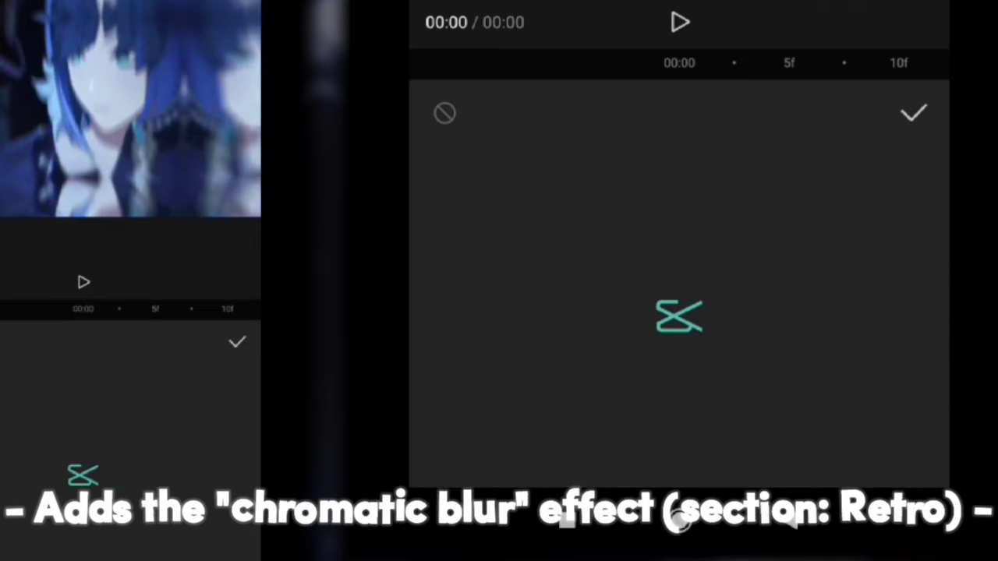
drag(638, 136, 484, 139)
drag(691, 133, 552, 184)
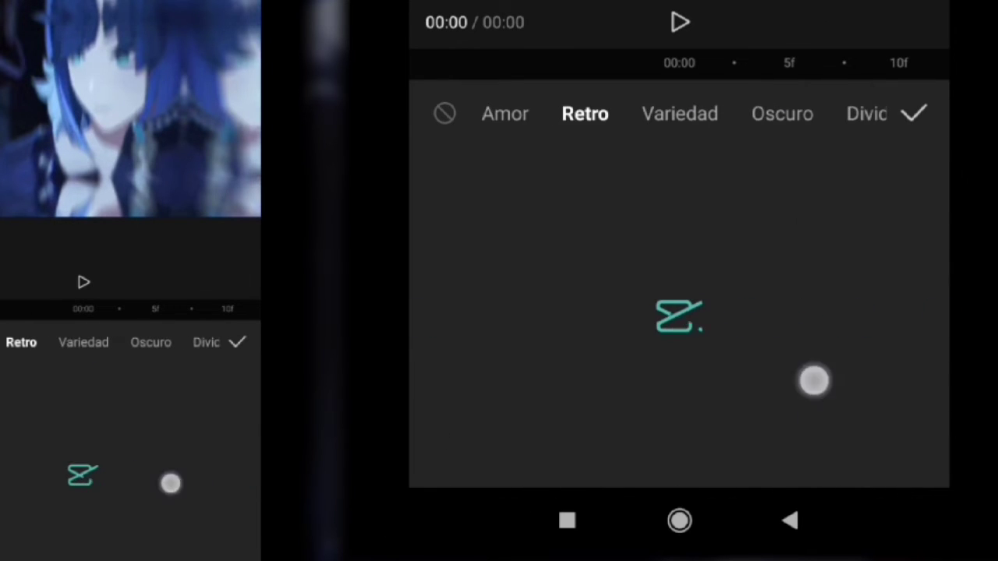
scroll(784, 429, down, 10)
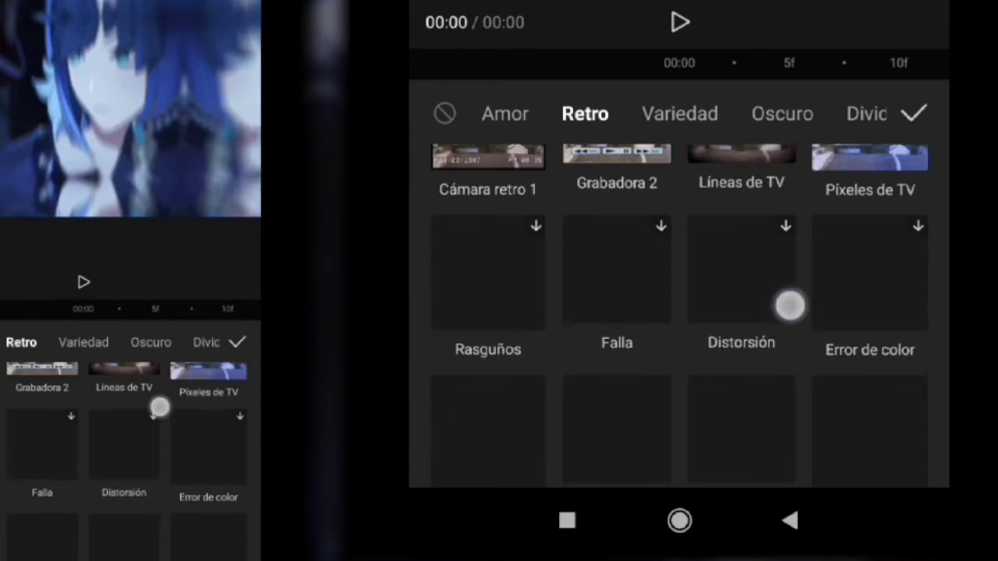
scroll(788, 304, down, 10)
scroll(772, 334, up, 2)
click(616, 249)
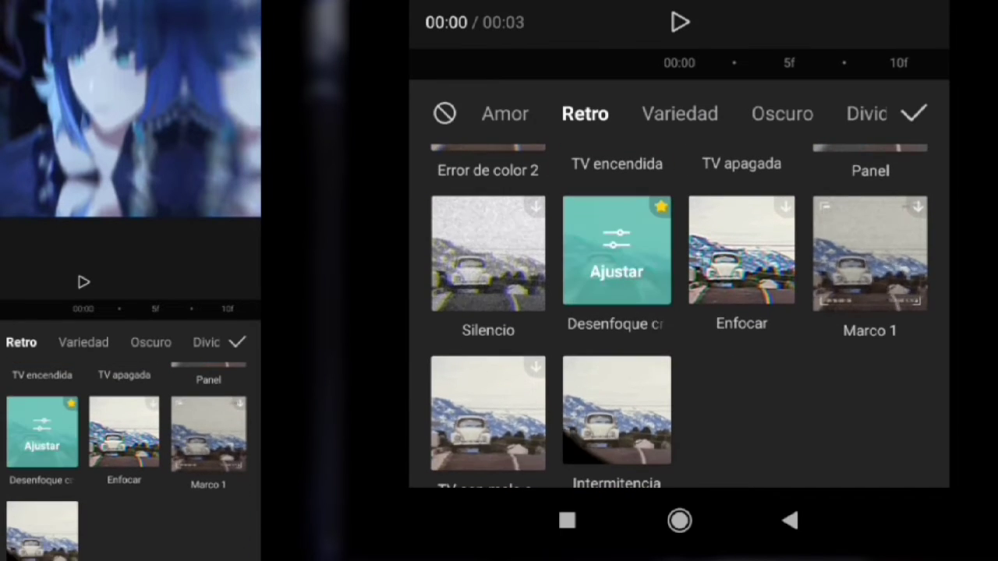
click(914, 114)
Step: Set the Desenfoque cromático effect's Objeto to Superposición
drag(845, 356, 741, 320)
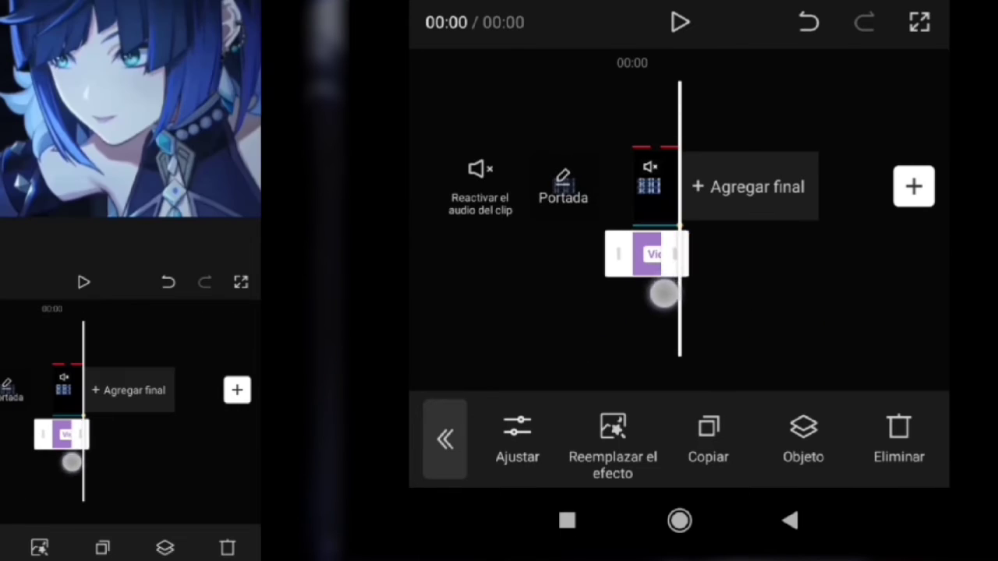
scroll(634, 337, up, 3)
scroll(634, 337, up, 2)
click(801, 425)
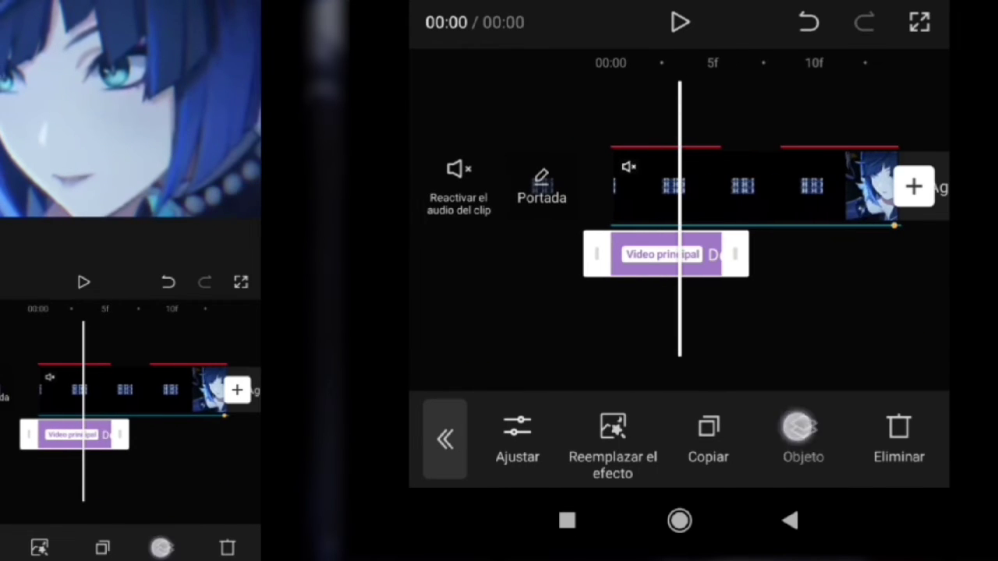
click(914, 458)
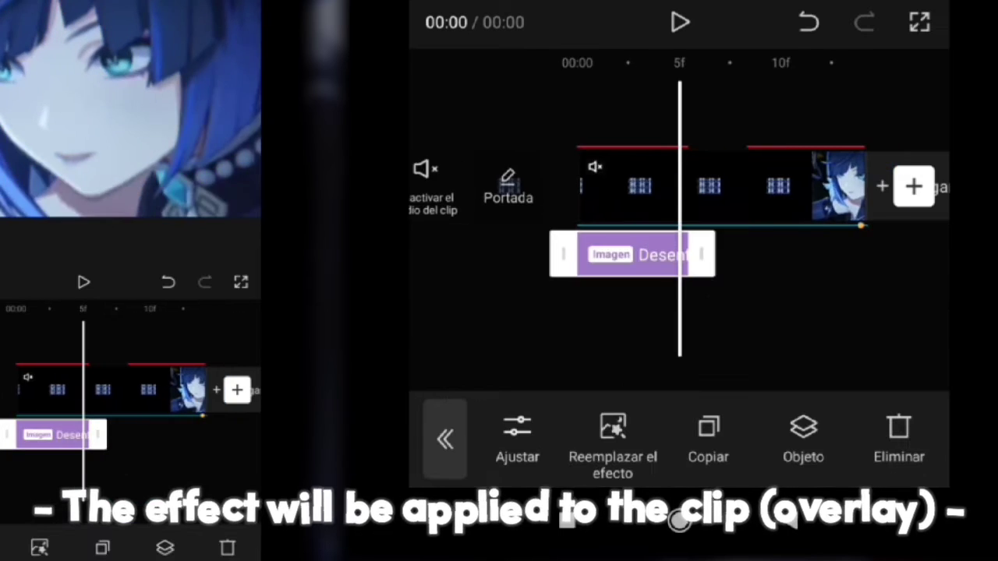
Step: Adjust the effect to Desenfocar 100 and Horizontal 60
click(511, 452)
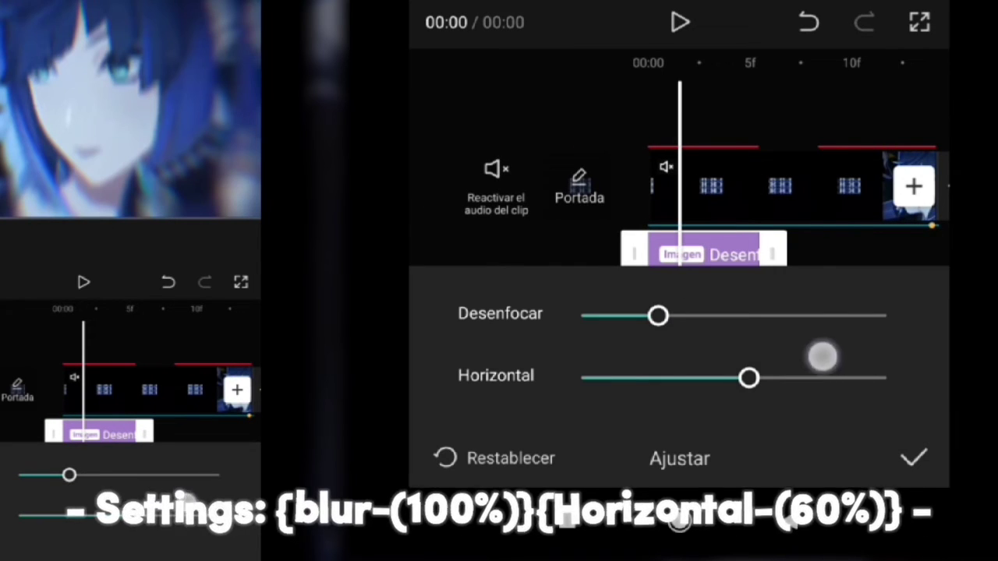
drag(725, 320, 885, 316)
drag(746, 377, 770, 416)
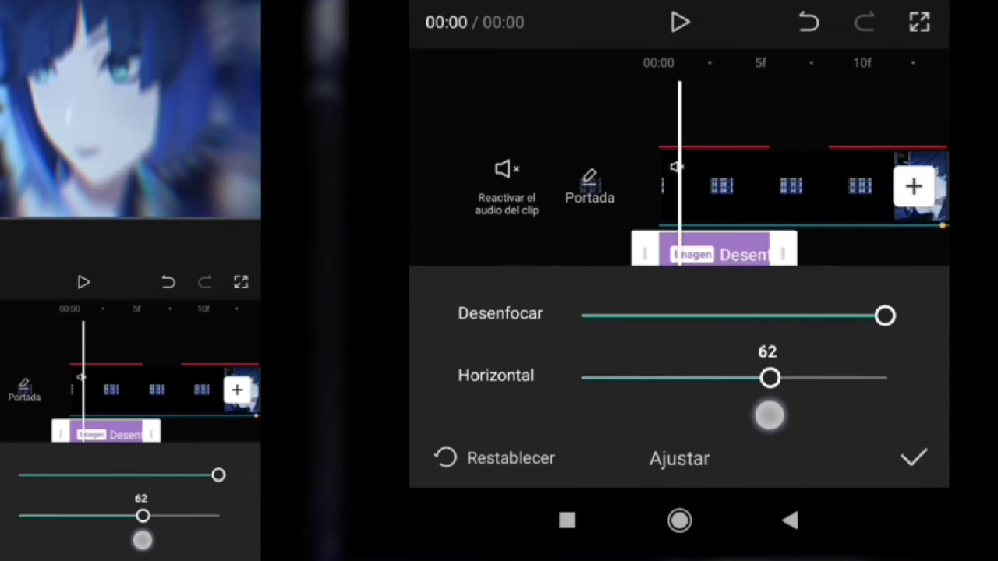
drag(765, 417, 762, 414)
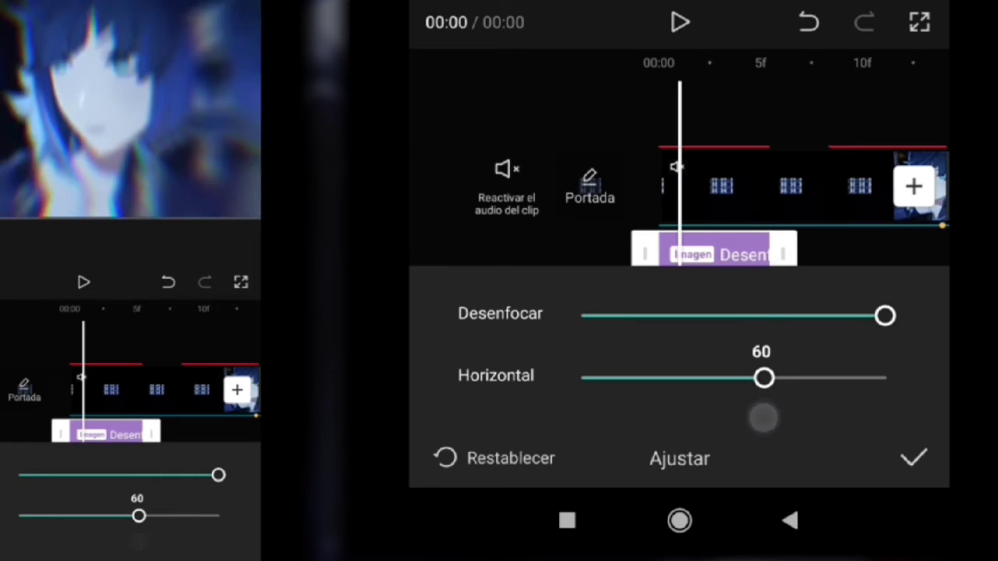
click(913, 458)
drag(755, 335, 860, 359)
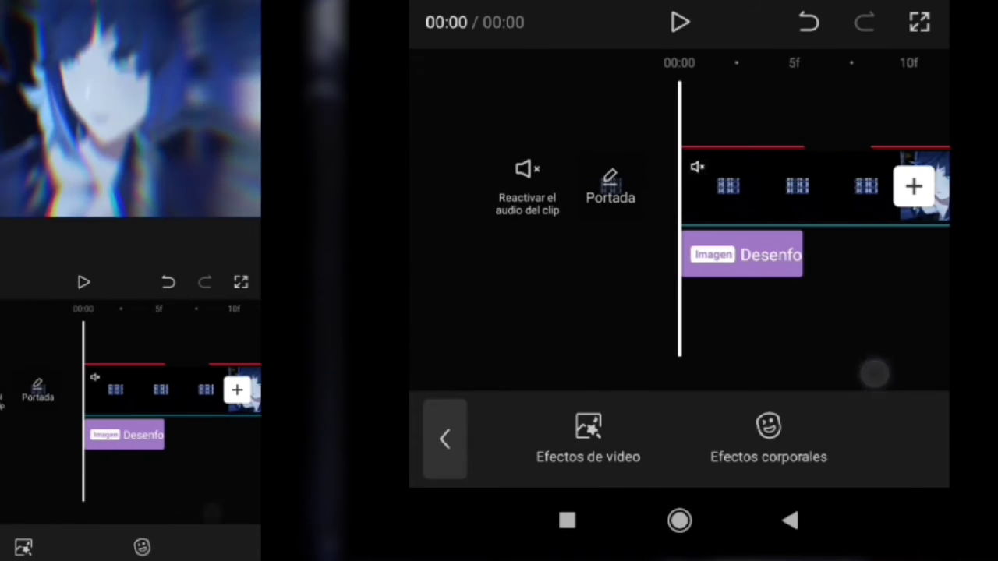
Step: Add the Cromático effect from the Básico video effects category
click(588, 436)
drag(780, 113, 661, 109)
drag(592, 113, 779, 113)
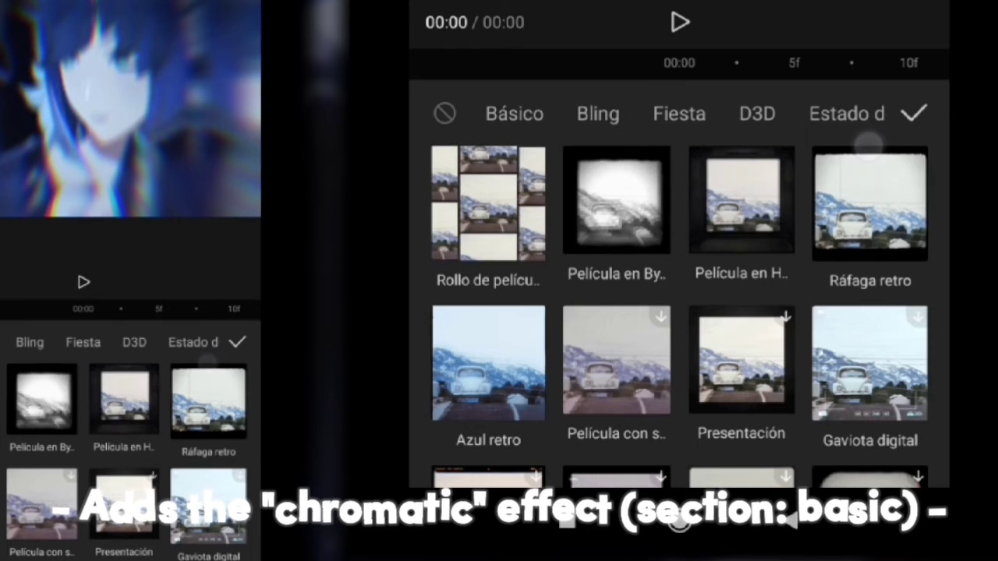
click(517, 116)
drag(803, 359, 806, 215)
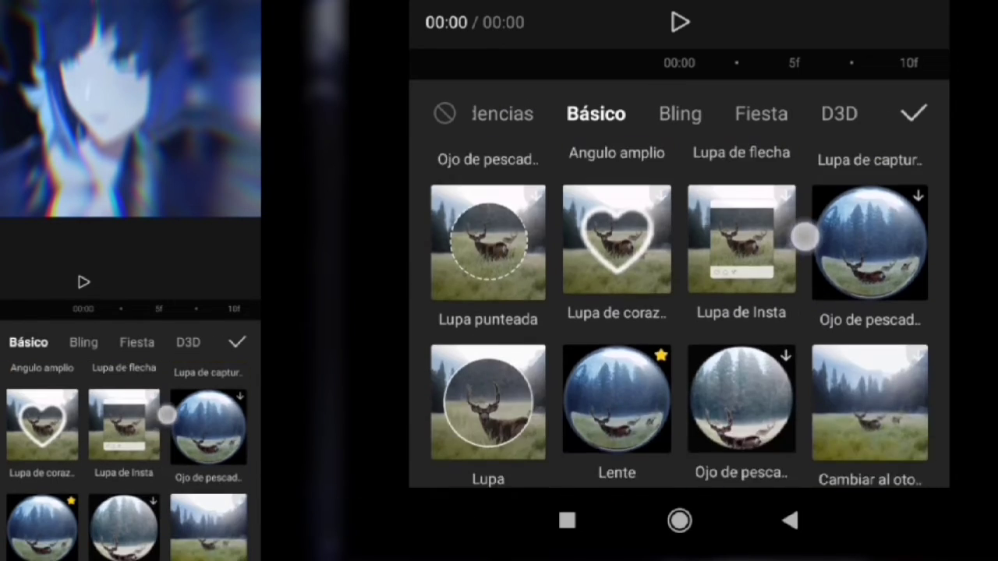
drag(811, 468, 815, 216)
drag(815, 387, 806, 163)
drag(802, 344, 798, 207)
drag(791, 437, 788, 261)
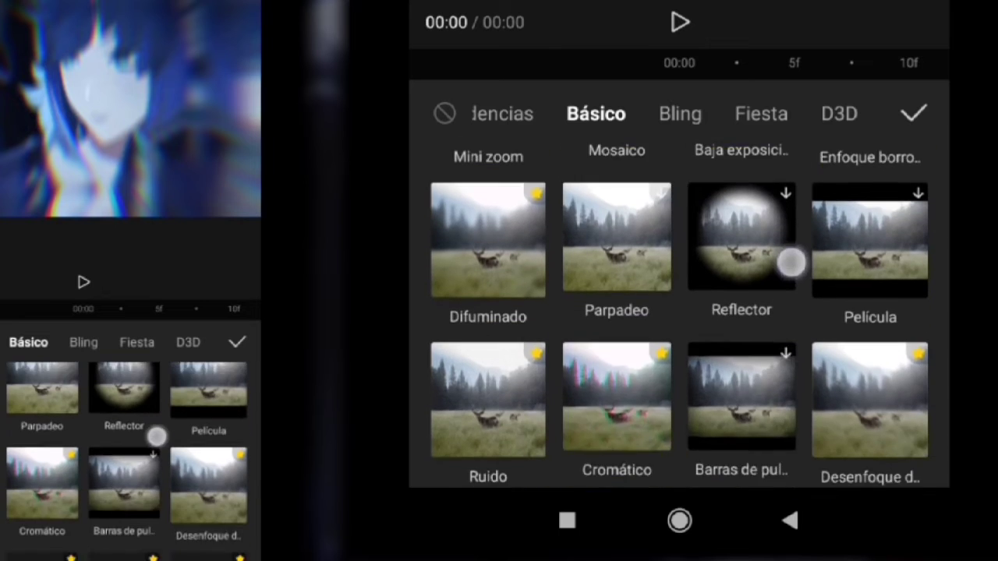
drag(629, 345, 629, 317)
click(617, 312)
click(913, 113)
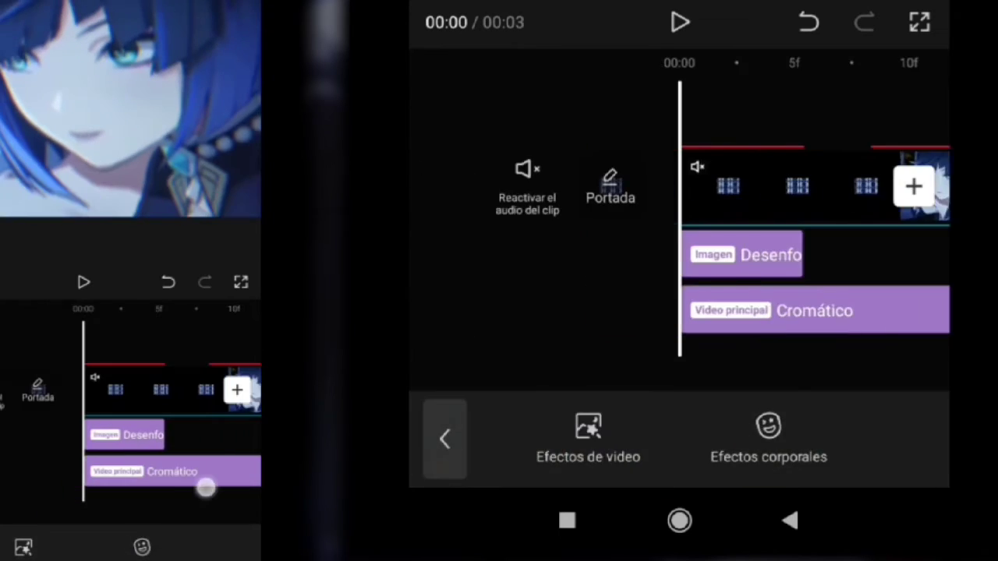
Step: Zoom the timeline in at the start and target the Cromático effect at the overlay
drag(693, 377, 520, 354)
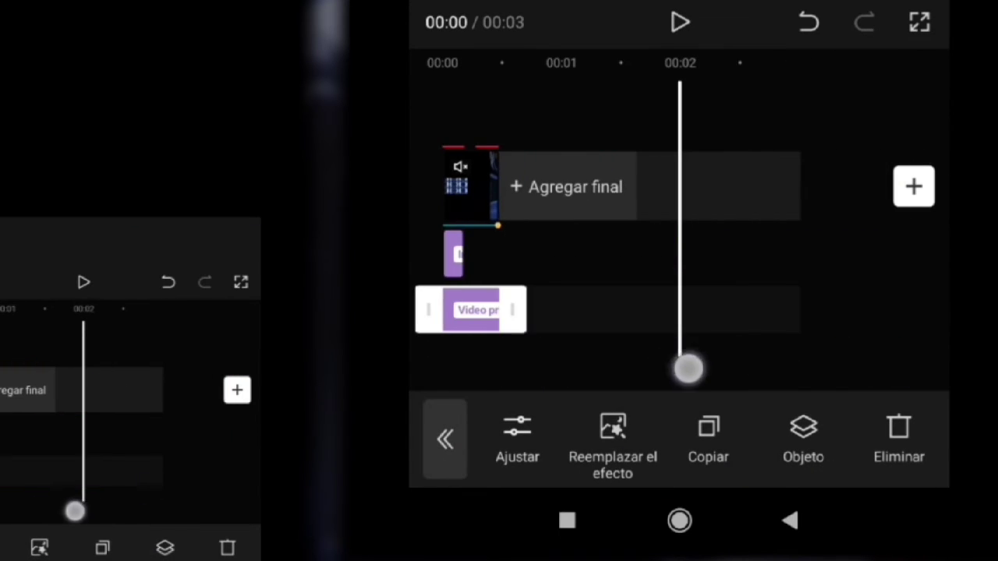
drag(688, 369, 526, 387)
drag(653, 361, 847, 373)
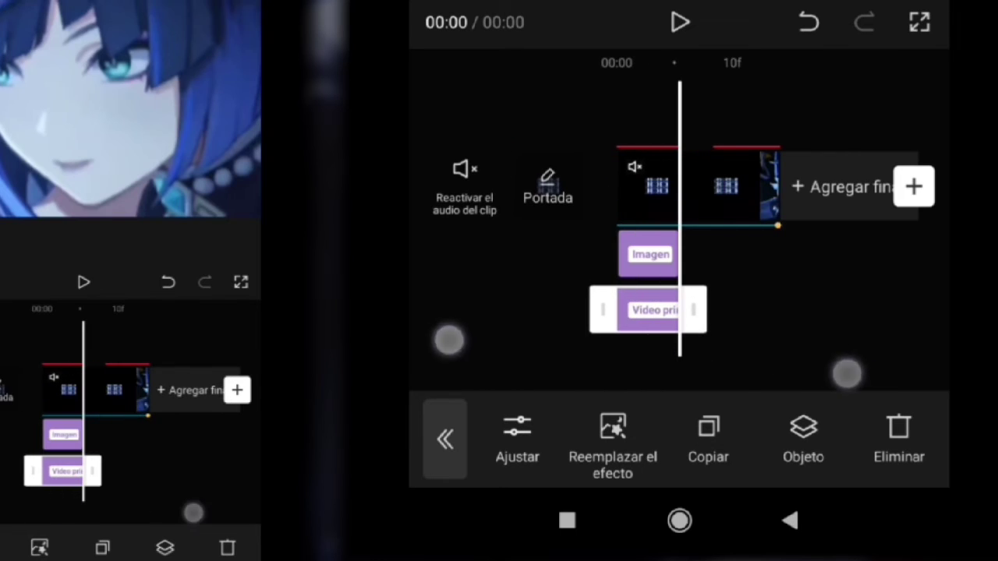
drag(561, 318, 782, 356)
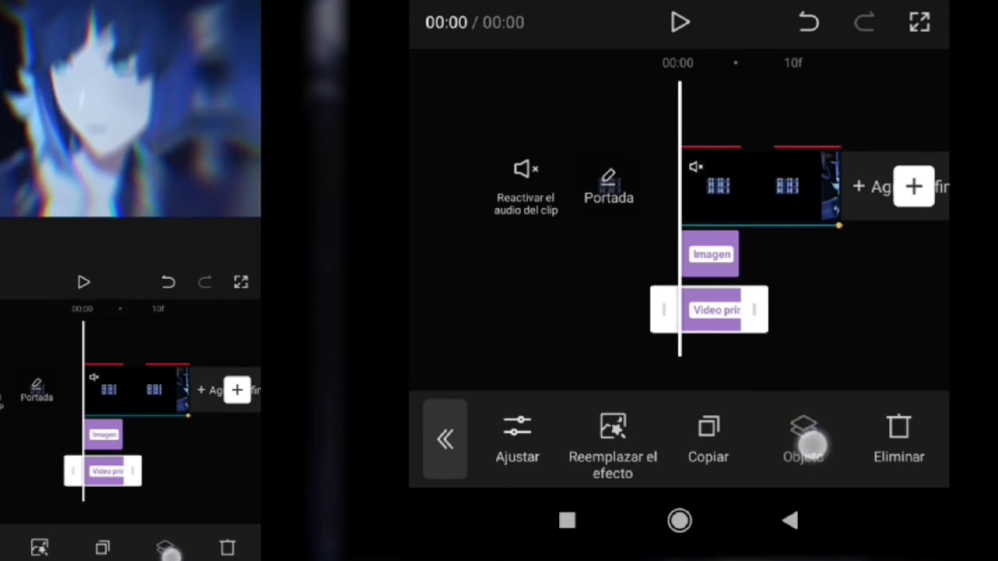
click(811, 444)
click(757, 329)
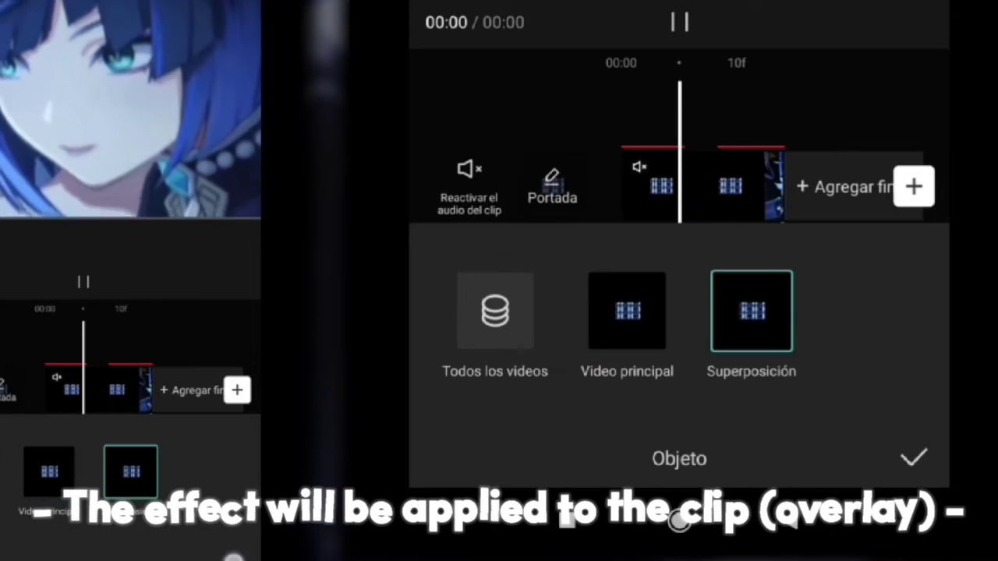
click(914, 459)
Step: Set Cromático Horizontal and Vertical to about 60, keeping it on the overlay layer
click(517, 435)
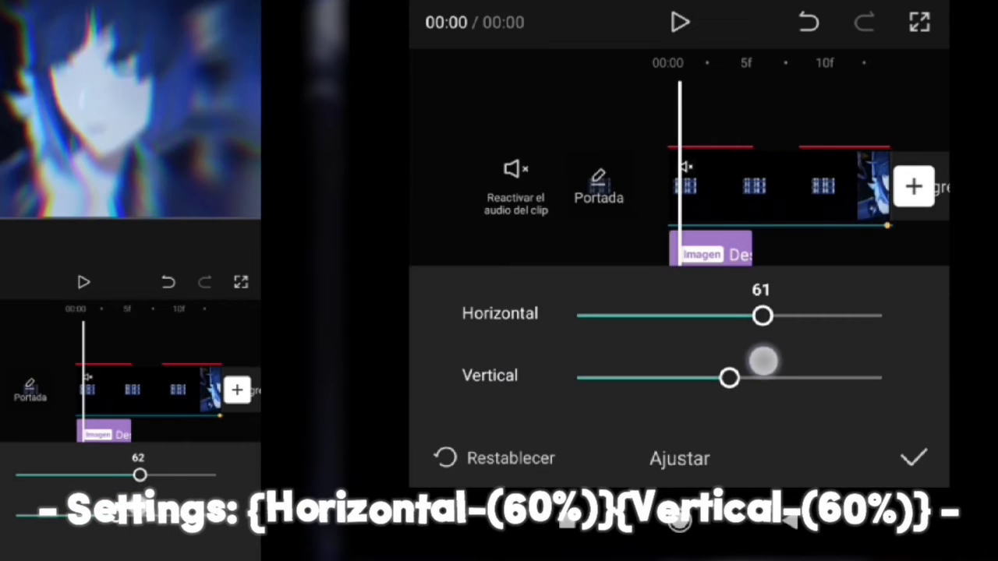
drag(759, 376, 757, 377)
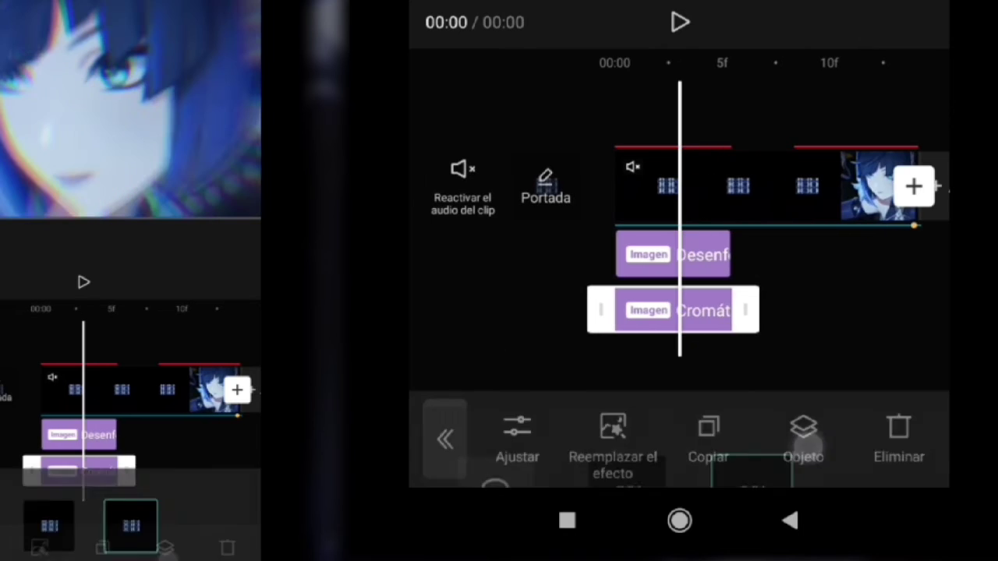
click(803, 437)
click(772, 334)
click(914, 459)
Step: Duplicate the Desenfoque and Cromático effects and move the chromatic copy past the cut
click(835, 334)
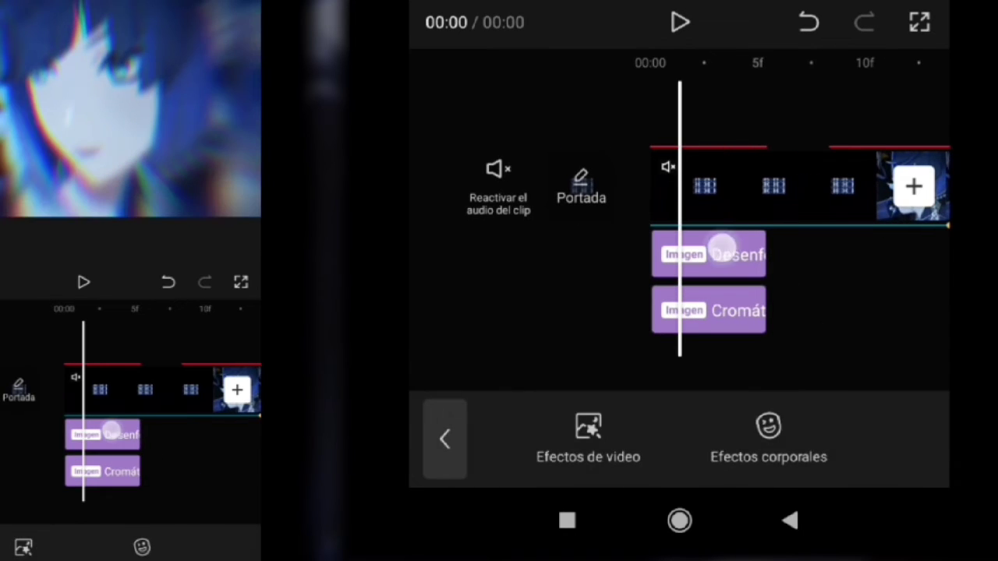
click(708, 437)
click(616, 310)
click(701, 425)
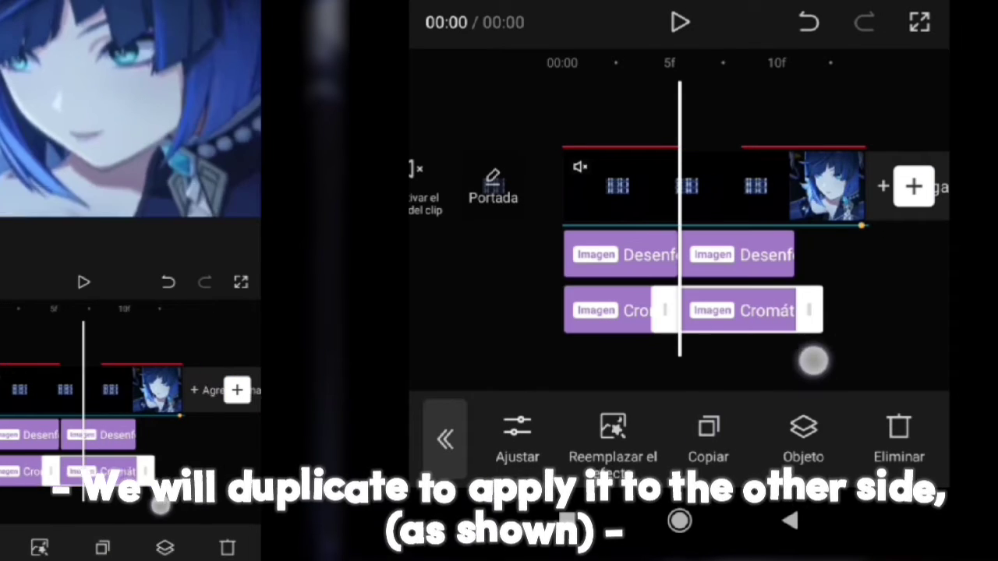
drag(891, 296, 763, 296)
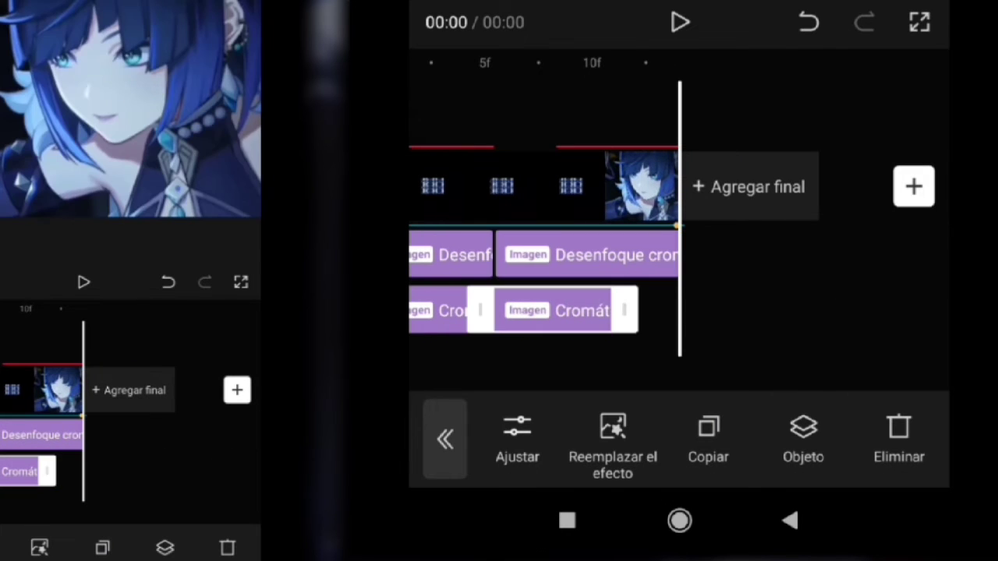
drag(764, 372, 842, 359)
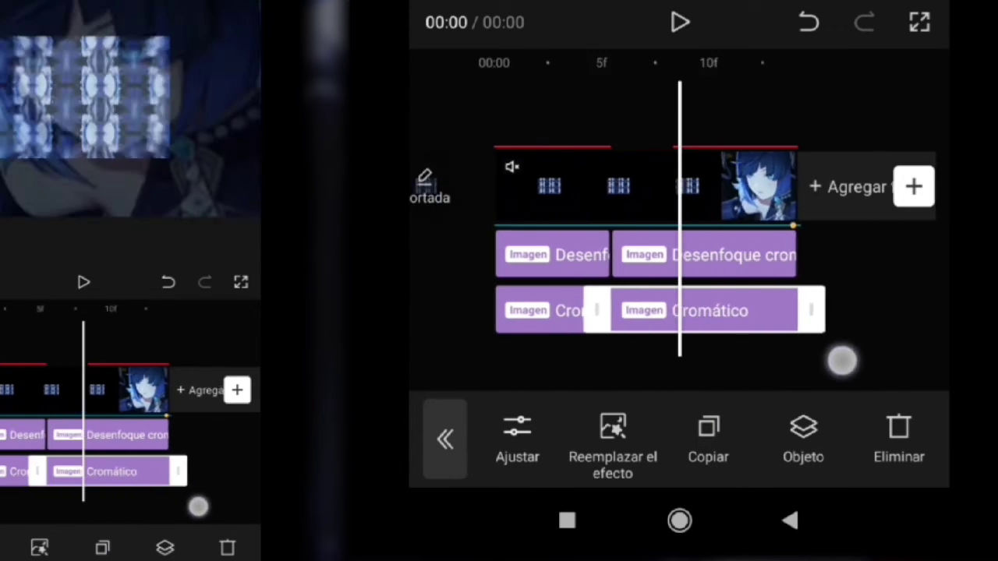
drag(751, 311, 787, 310)
Step: Line the blur copy up with the chromatic copy and set both copies' Objeto to Superposición
click(780, 254)
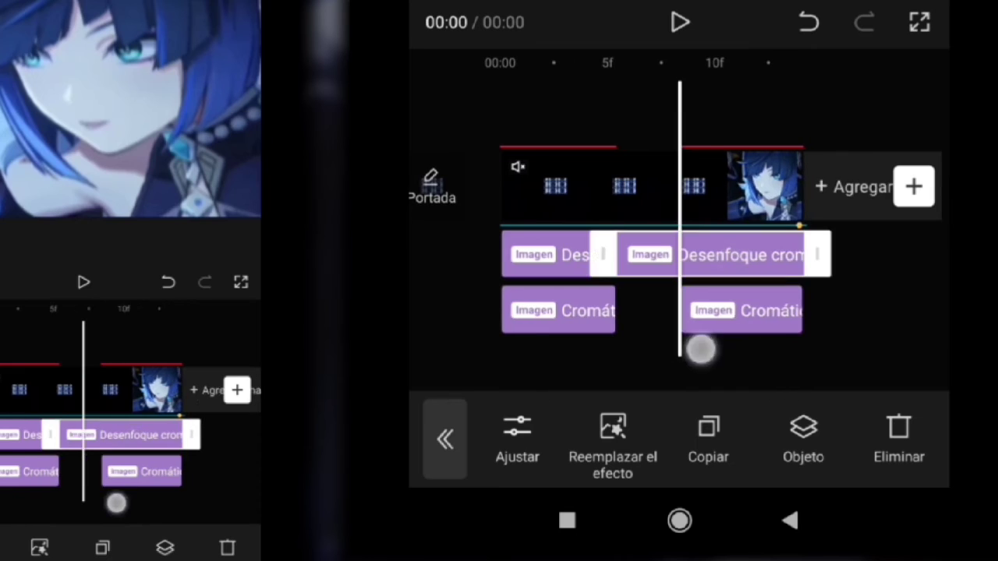
drag(845, 336, 741, 336)
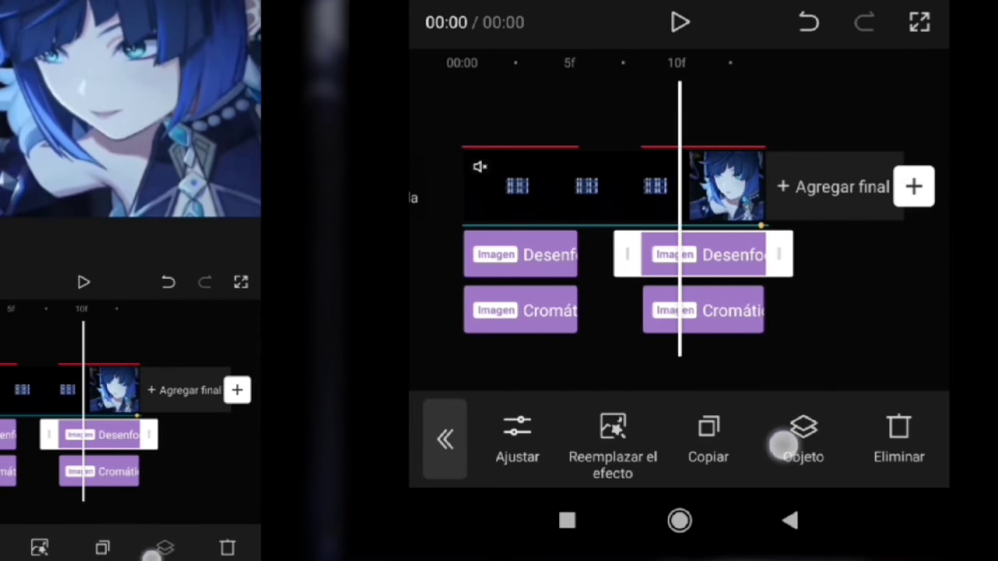
click(788, 441)
click(914, 459)
drag(935, 346, 871, 345)
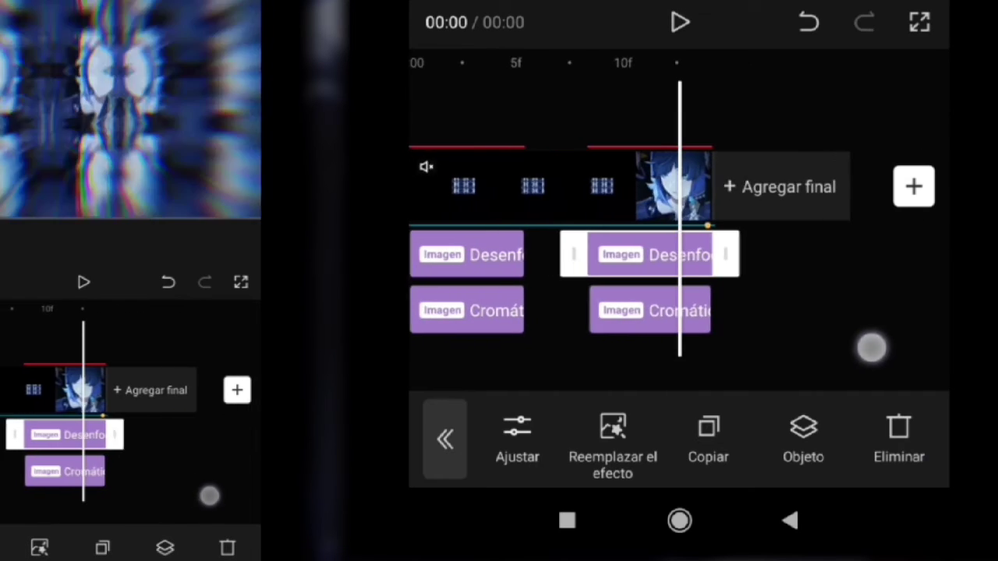
click(655, 312)
click(788, 441)
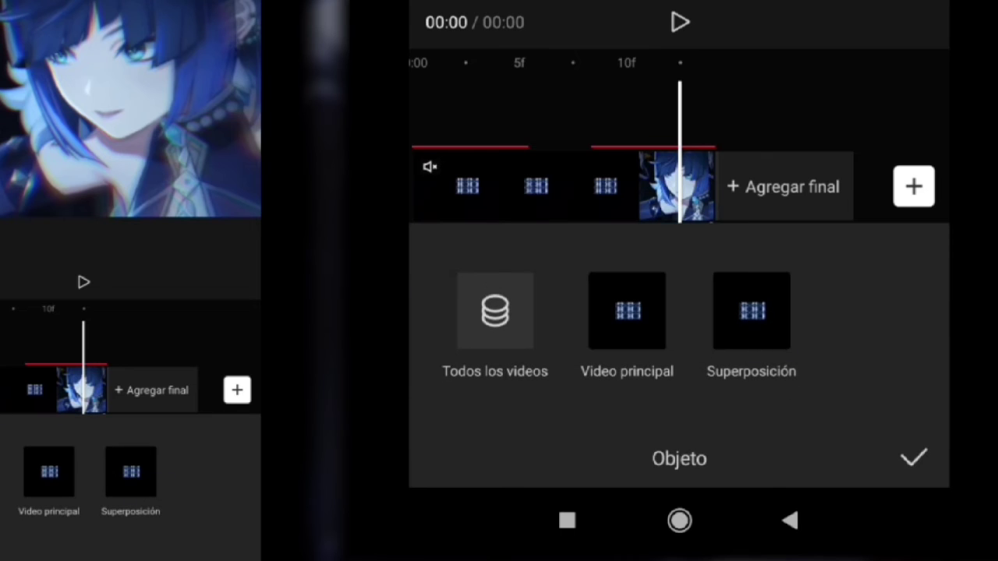
click(913, 459)
drag(874, 335, 855, 336)
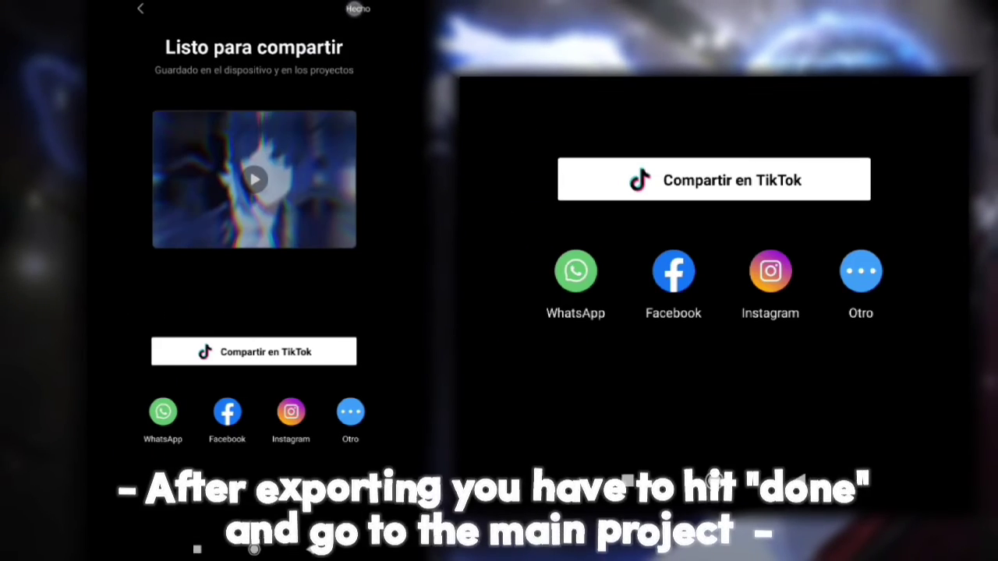
Step: Finish the export with Hecho and open the Shake soft project
click(353, 7)
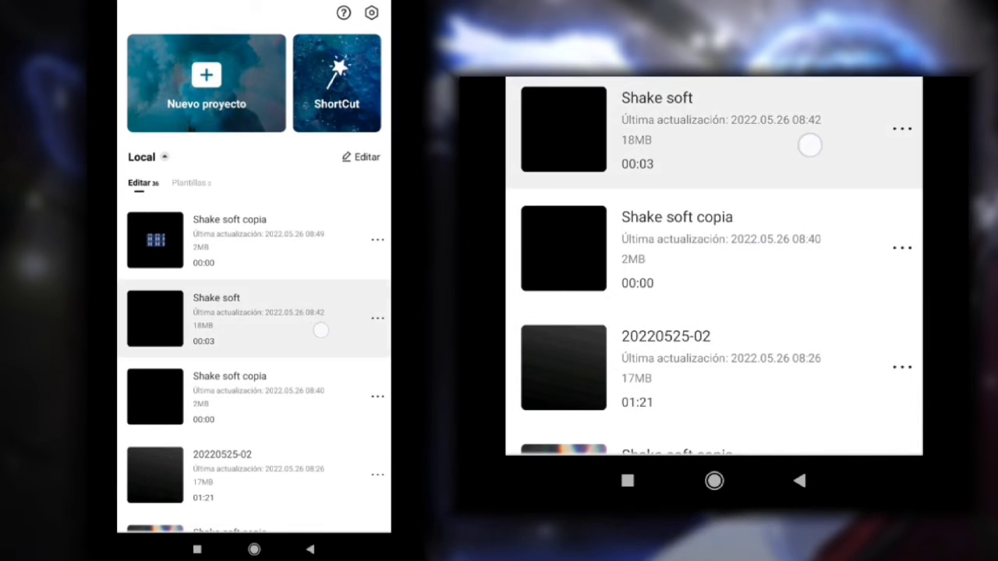
drag(319, 328, 319, 312)
click(314, 311)
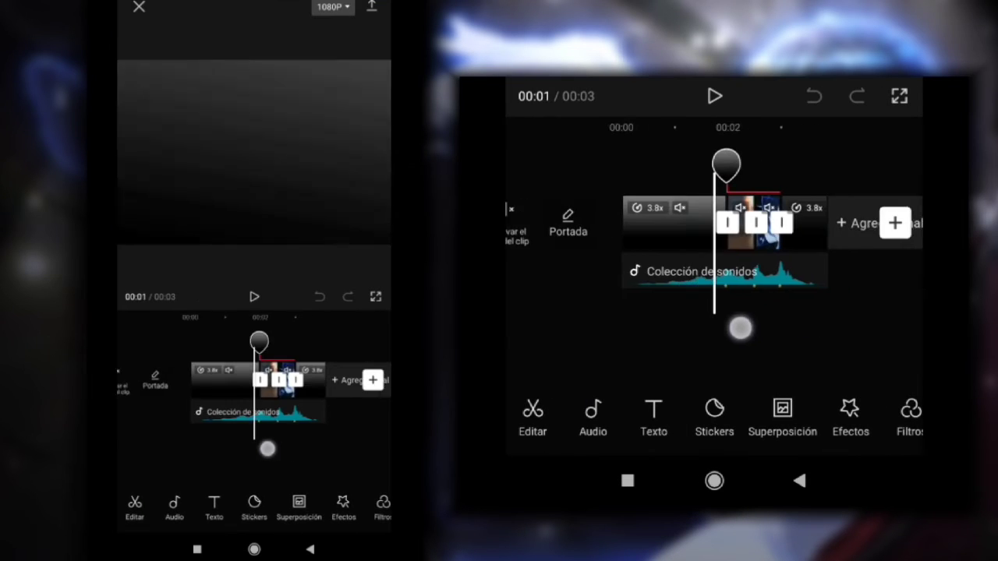
Step: Delete the old clip and add the exported glitch video in its place
drag(257, 449, 181, 452)
click(745, 230)
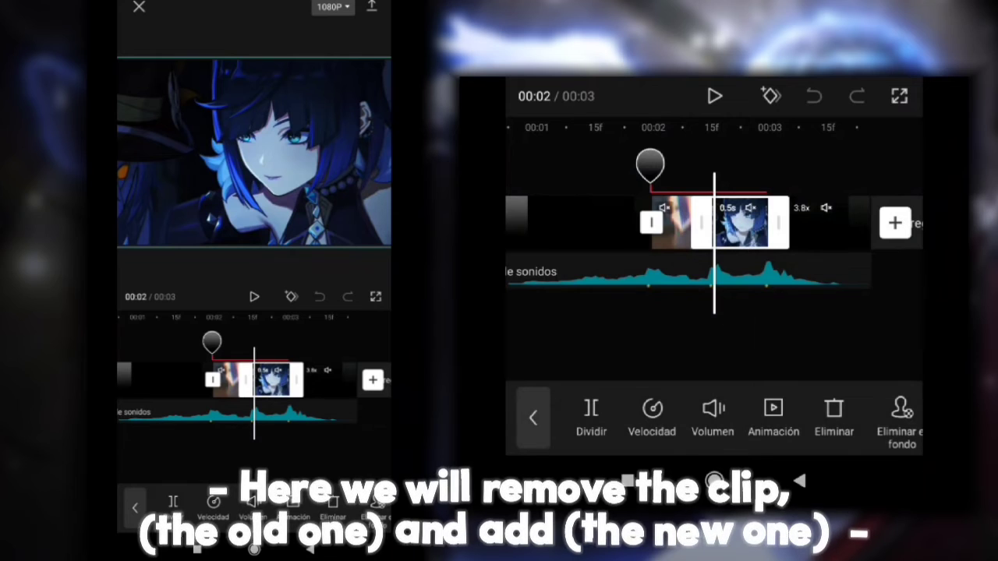
click(833, 409)
click(894, 223)
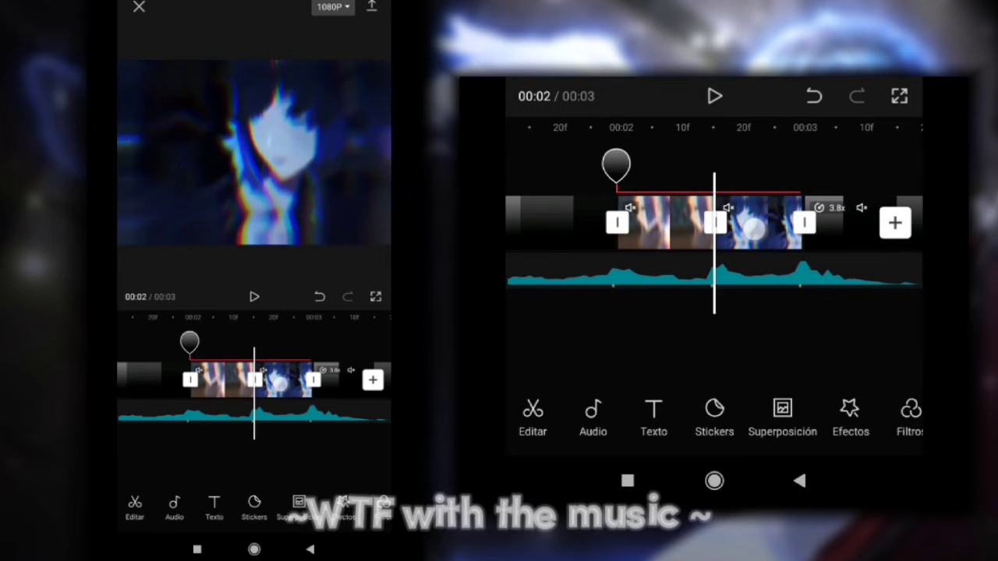
click(761, 224)
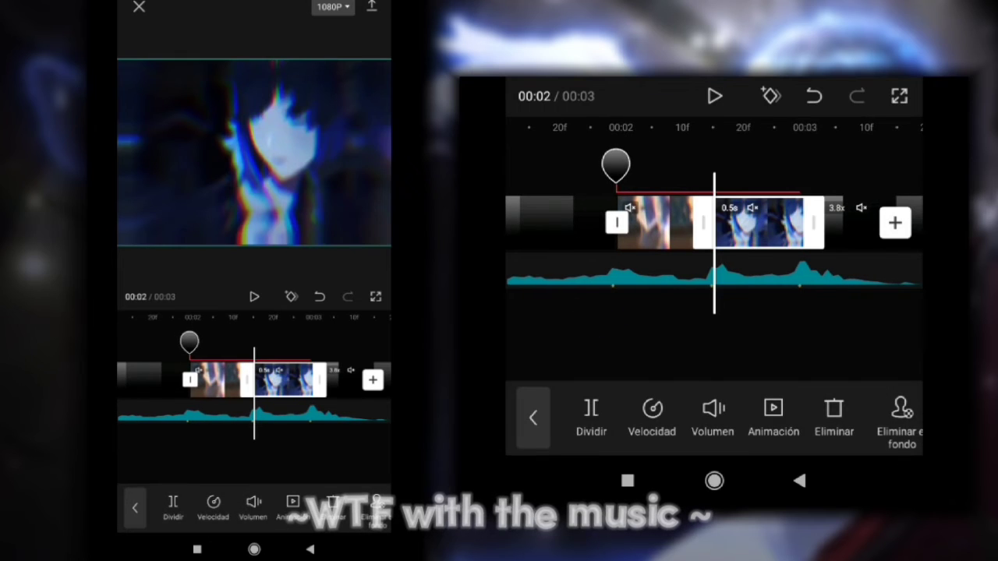
Step: Under Animación > Combo, apply Zoom 2 at 0.5s to the imported glitch clip
click(726, 413)
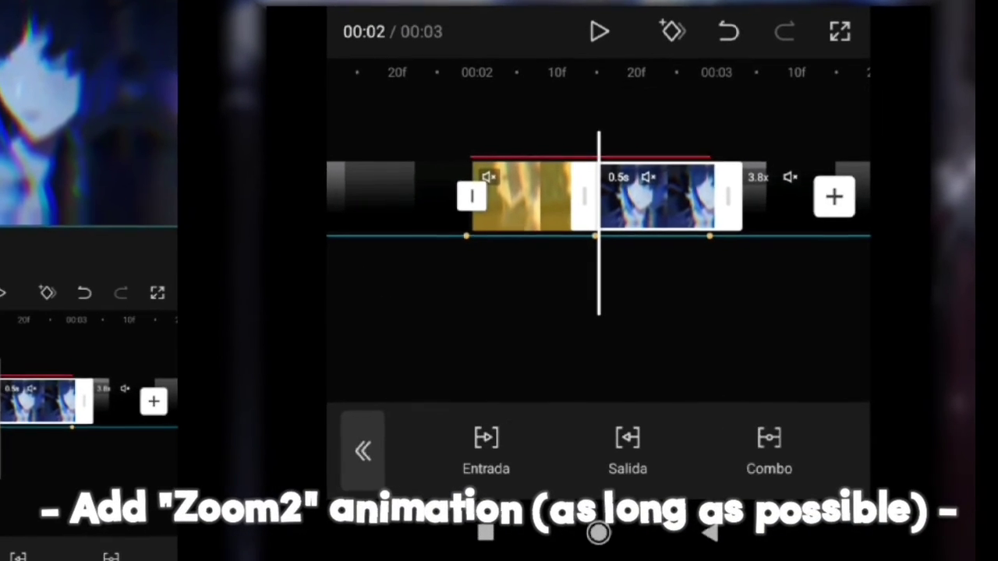
click(849, 417)
drag(662, 367, 628, 335)
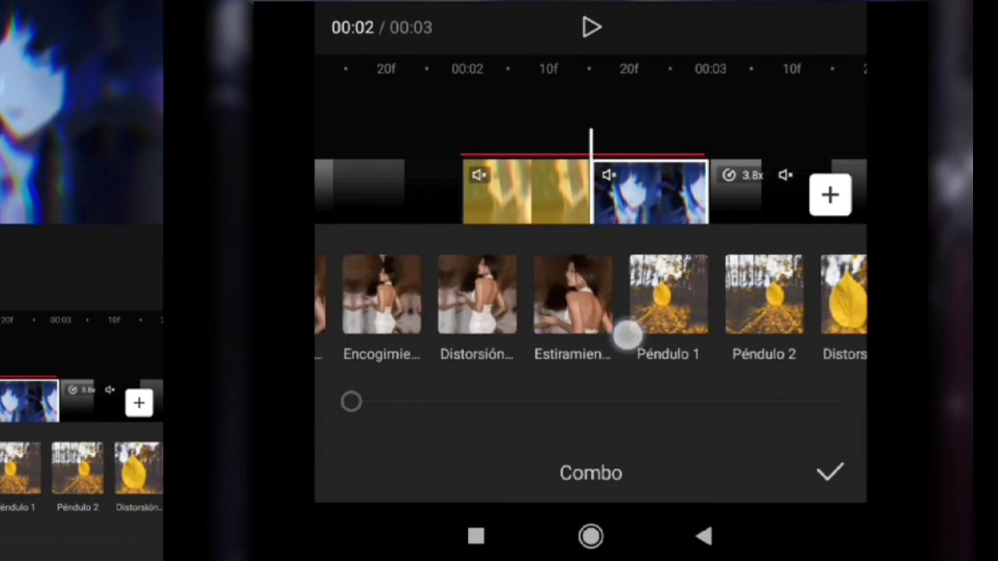
drag(753, 332, 652, 401)
drag(771, 351, 702, 352)
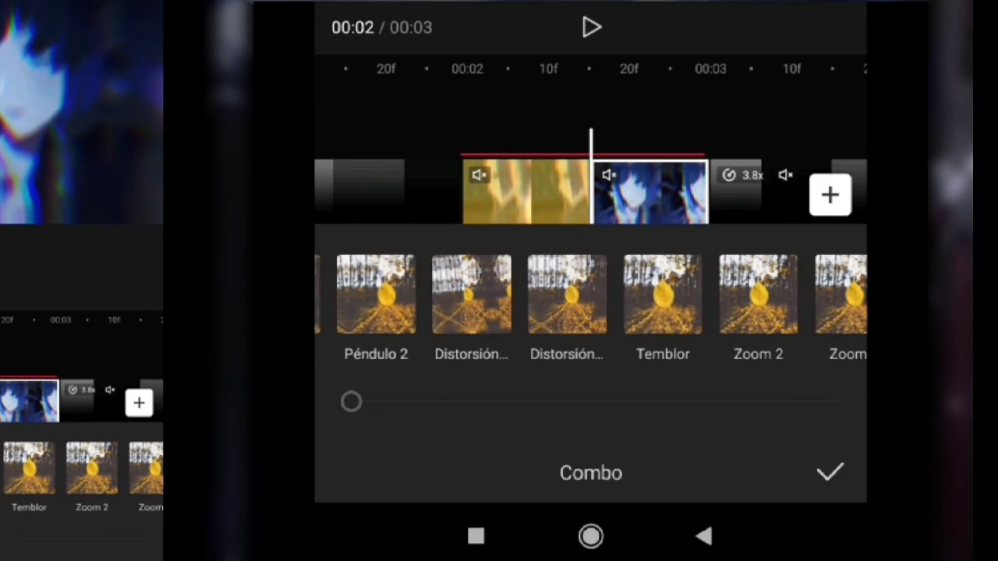
drag(787, 366, 694, 368)
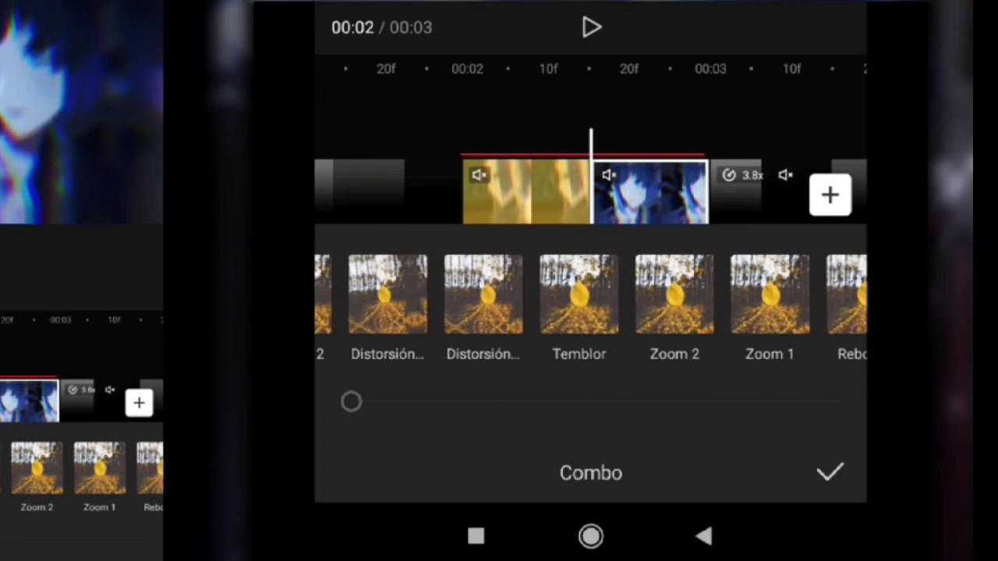
drag(682, 341, 671, 337)
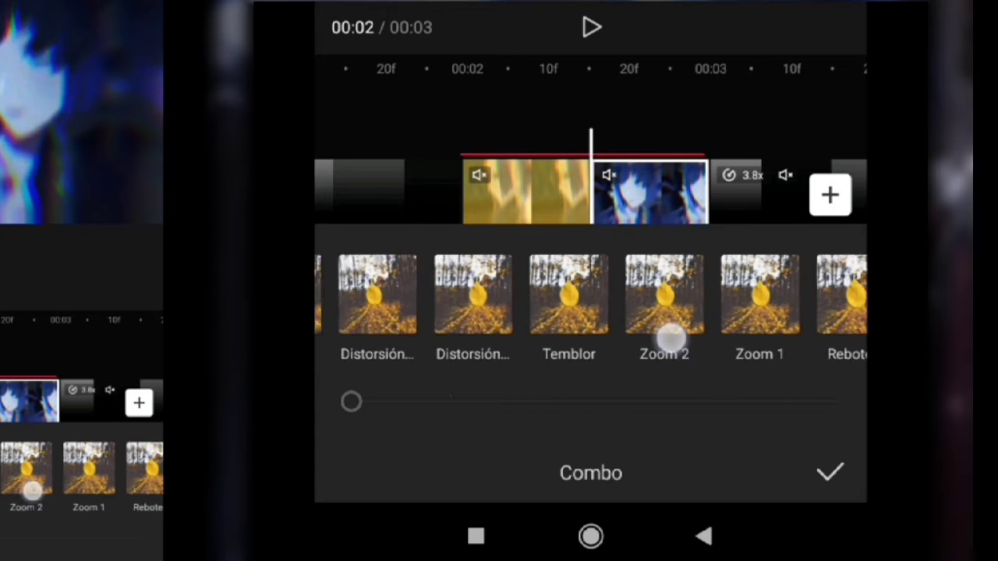
click(667, 304)
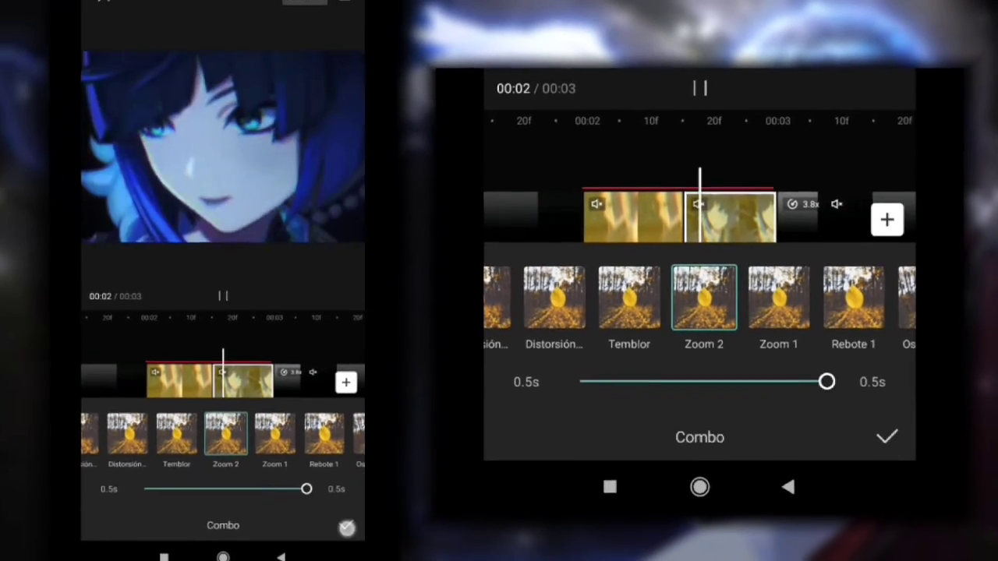
click(886, 437)
click(793, 327)
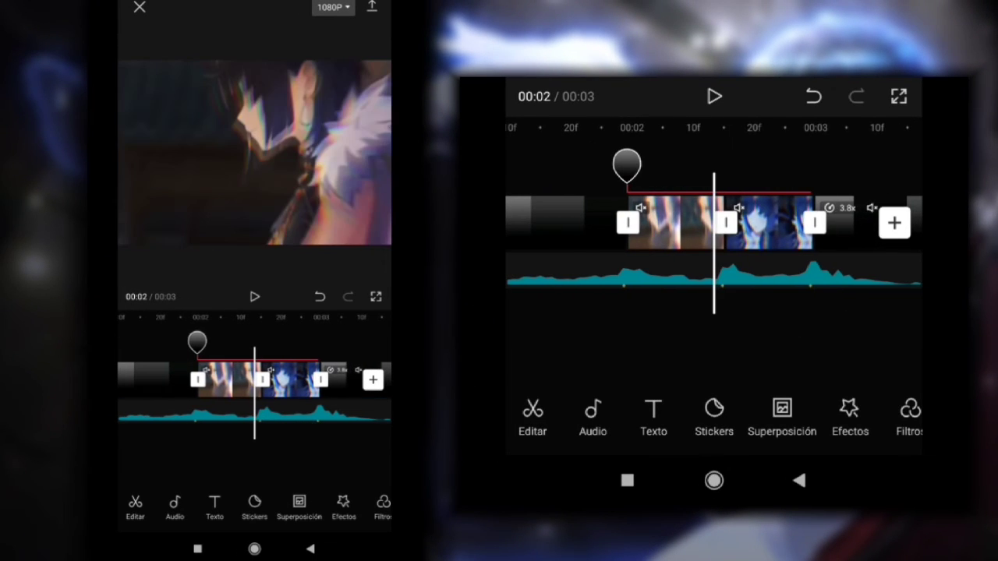
Step: Duplicate the selected effect clip, position the copy at the transition, and zoom out the timeline
click(849, 413)
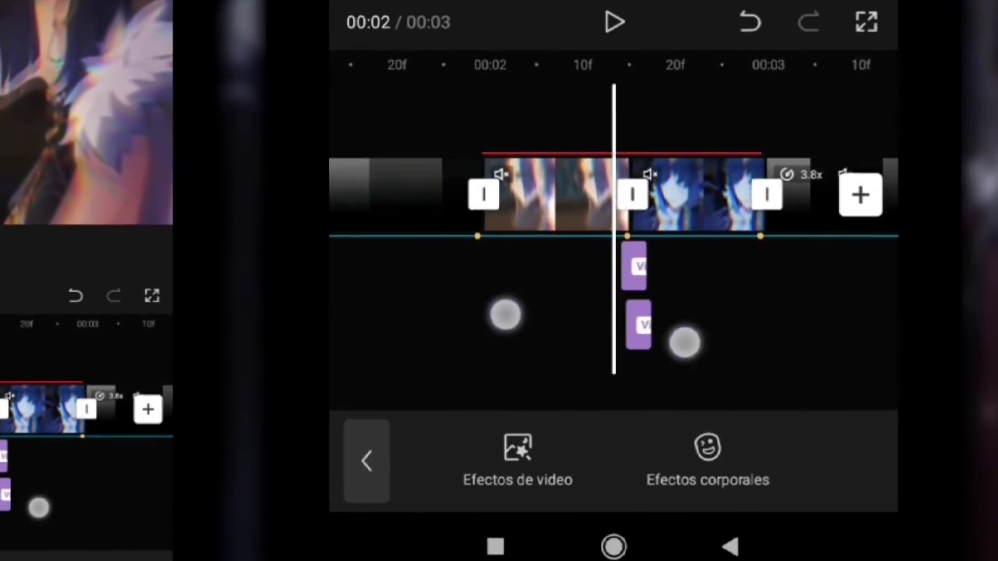
scroll(593, 327, up, 3)
drag(770, 380, 705, 380)
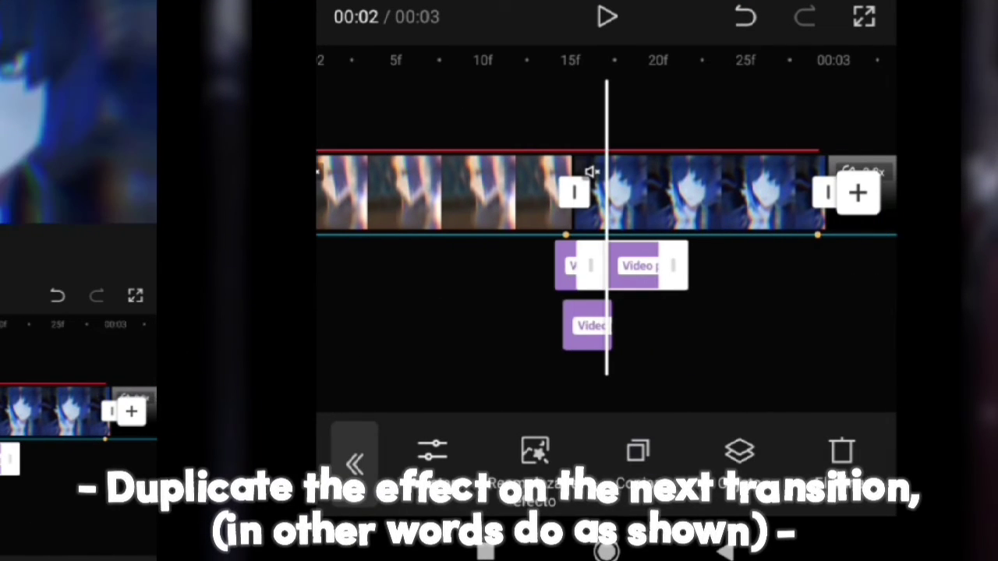
click(637, 451)
drag(751, 354, 706, 354)
click(584, 263)
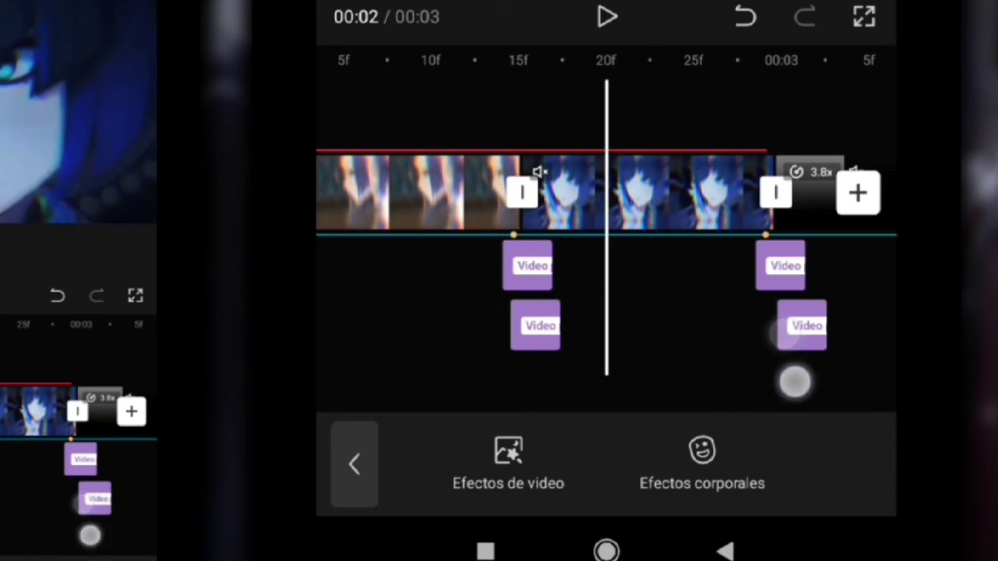
drag(795, 381, 494, 379)
drag(733, 378, 718, 382)
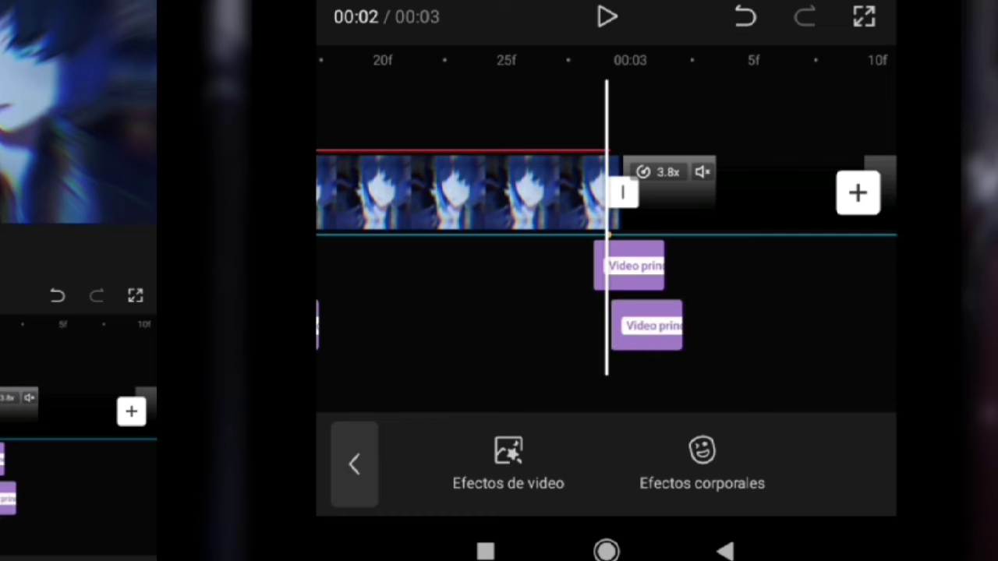
mouse_move(664, 397)
mouse_down()
mouse_move(687, 354)
mouse_move(568, 379)
mouse_up()
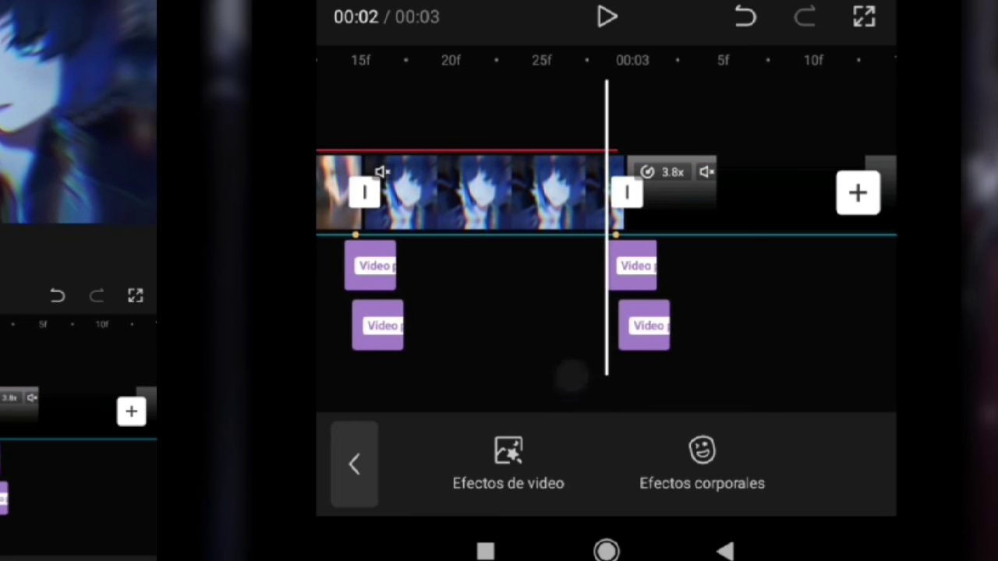
Step: Select the overlay clip on its track, adjust it, then deselect it
click(354, 464)
click(703, 451)
click(584, 263)
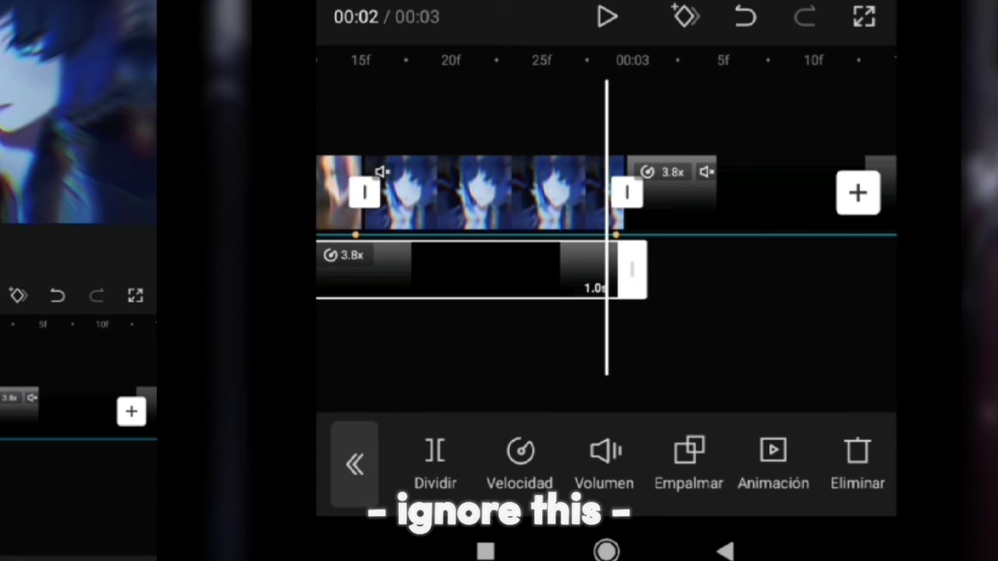
drag(559, 339, 624, 356)
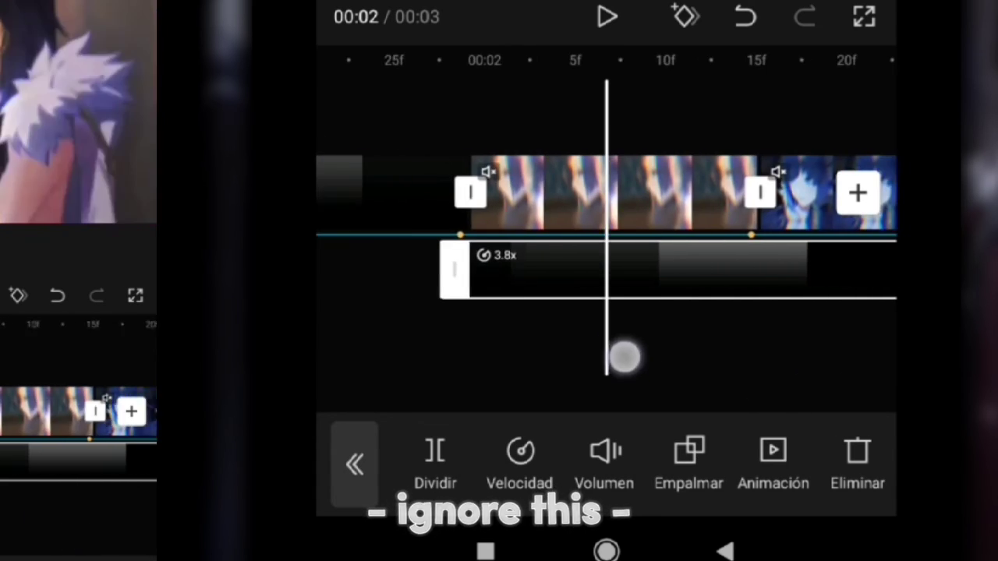
mouse_move(508, 333)
mouse_down()
mouse_move(809, 367)
mouse_move(613, 400)
mouse_move(544, 395)
mouse_up()
mouse_move(772, 402)
mouse_down()
mouse_move(550, 406)
mouse_move(411, 386)
mouse_up()
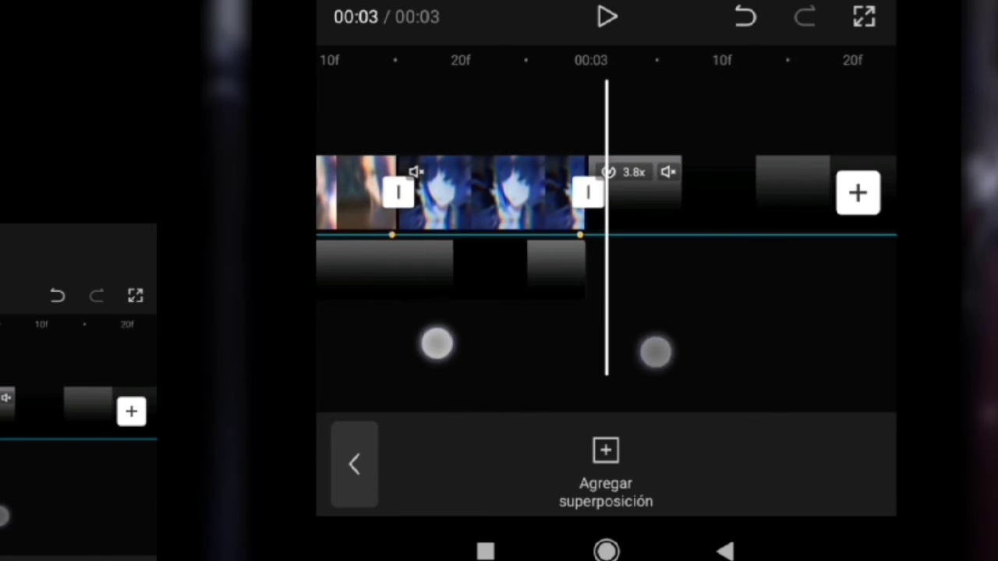
drag(651, 338, 675, 330)
Step: Add the Angulo amplio effect from Efectos de video > Básico and shorten it
click(354, 464)
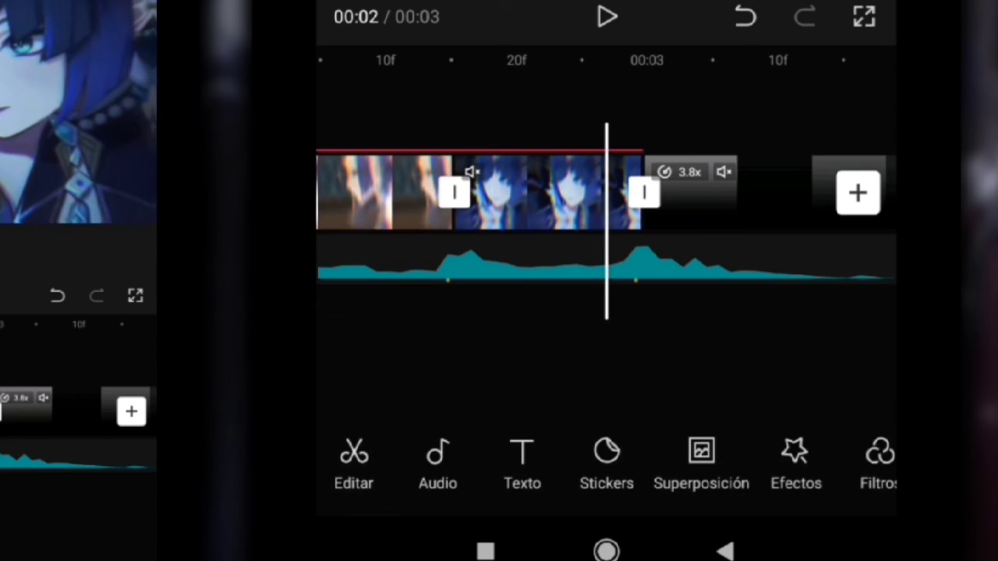
drag(796, 486, 777, 486)
click(780, 464)
click(508, 456)
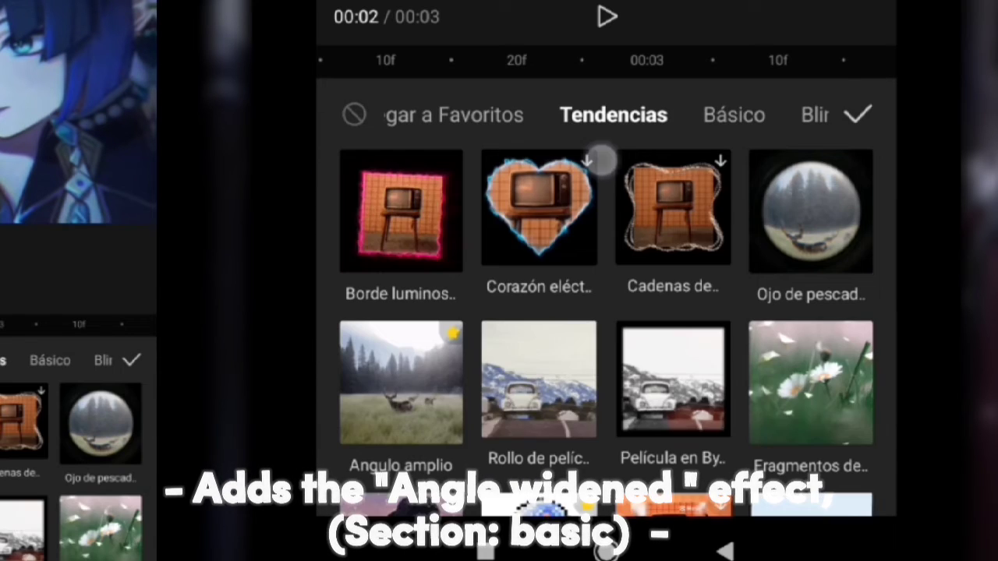
click(749, 118)
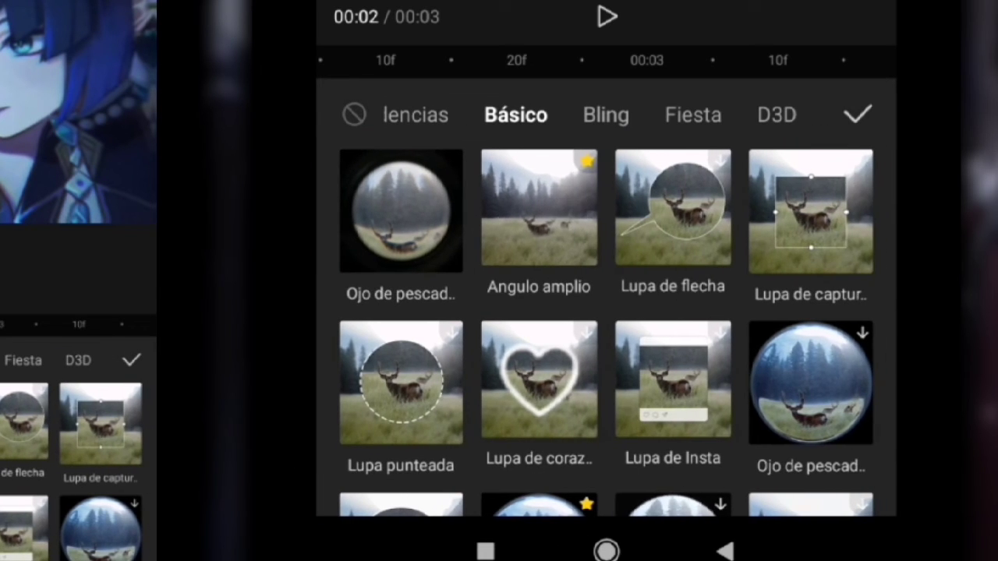
click(857, 115)
scroll(592, 343, down, 5)
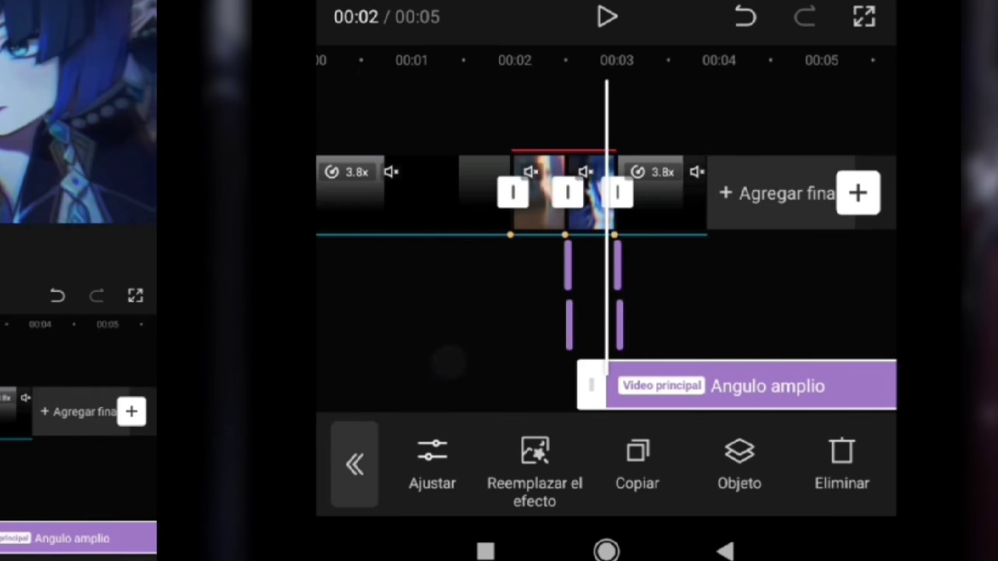
drag(772, 422, 676, 422)
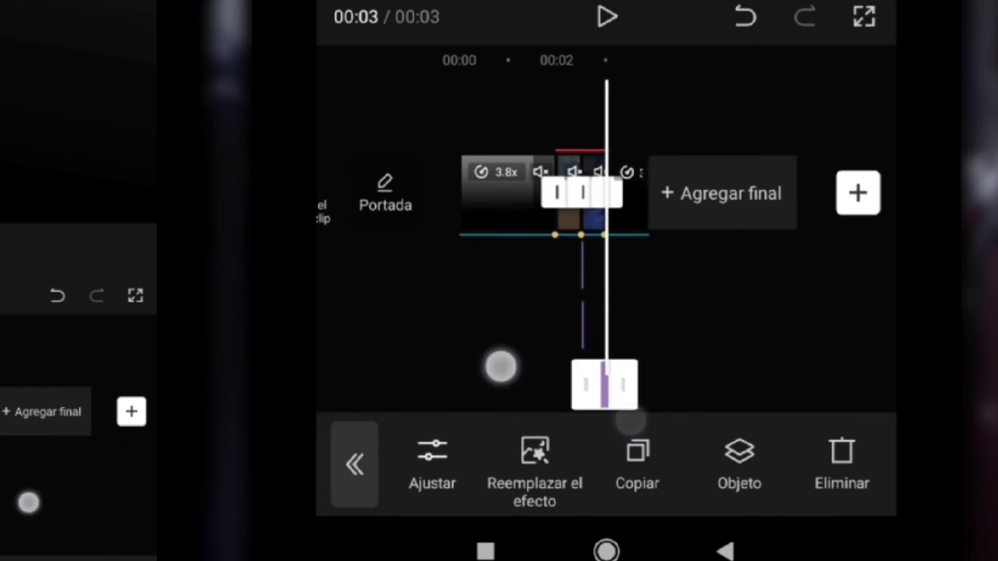
scroll(585, 346, up, 5)
click(704, 205)
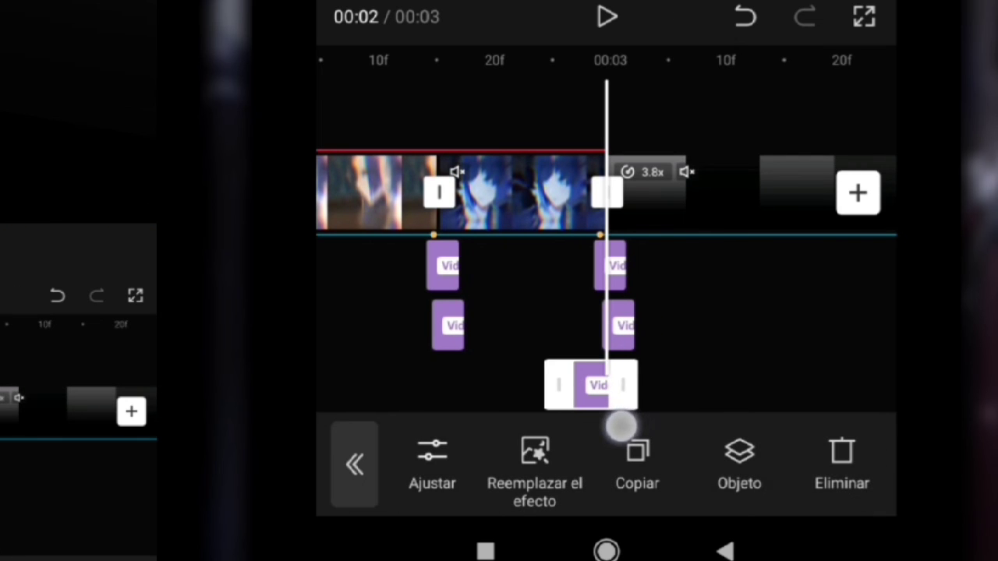
Step: Set the Angulo amplio effect's Objeto to Todos los videos
scroll(592, 367, up, 5)
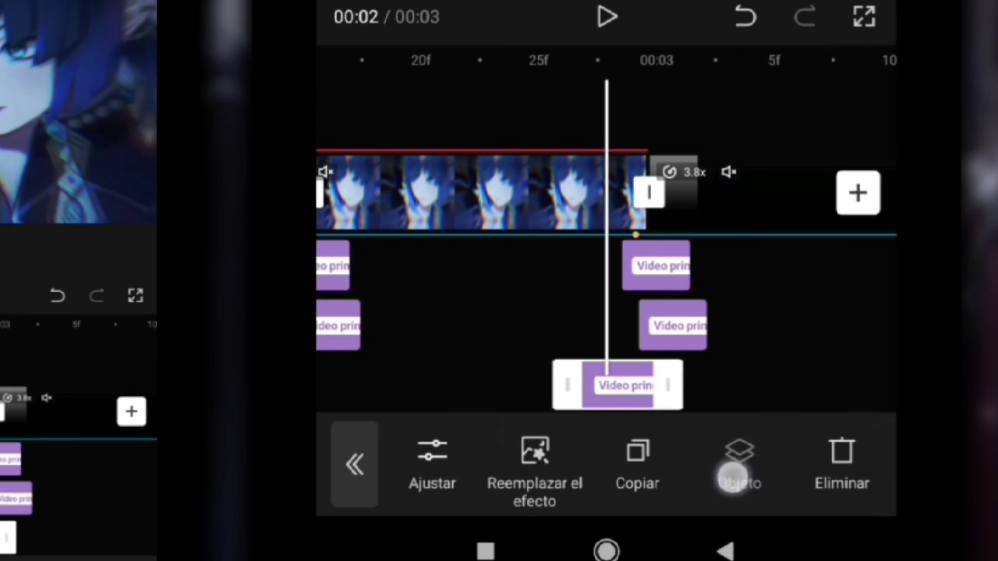
click(748, 483)
click(558, 378)
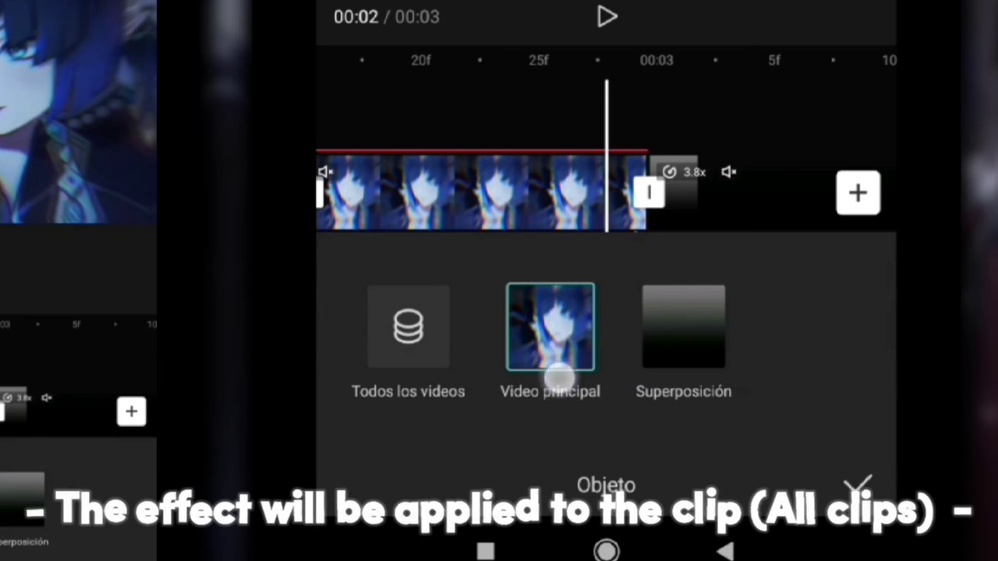
click(394, 362)
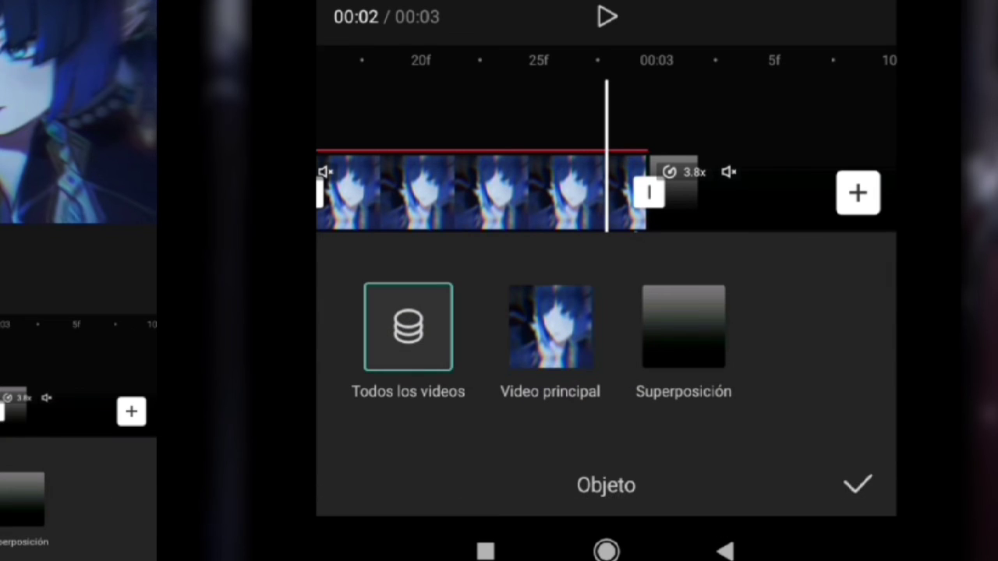
click(857, 483)
Step: Lower the effect's Ajustar intensity to 21
click(432, 460)
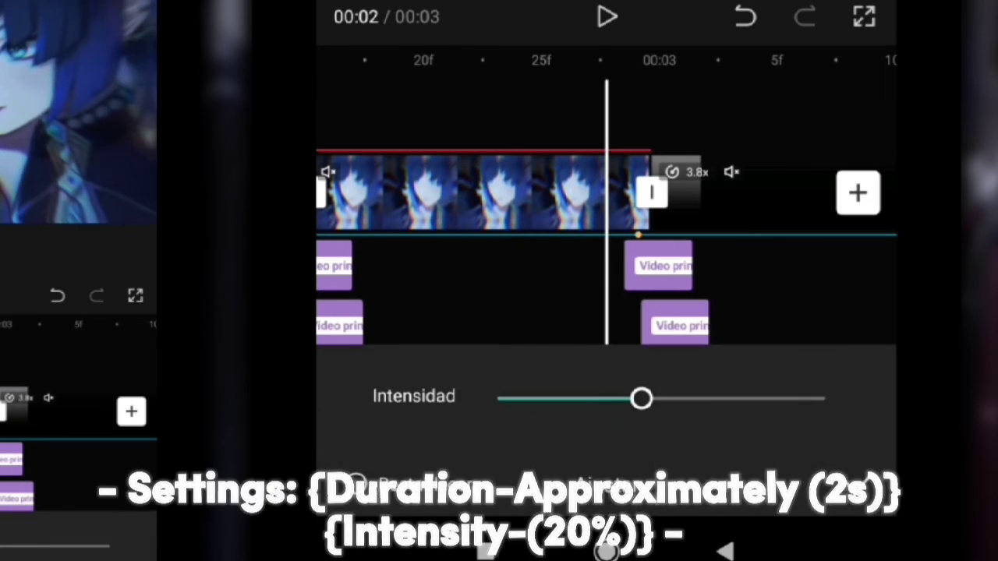
mouse_move(641, 398)
mouse_down()
mouse_move(550, 398)
mouse_move(566, 398)
mouse_up()
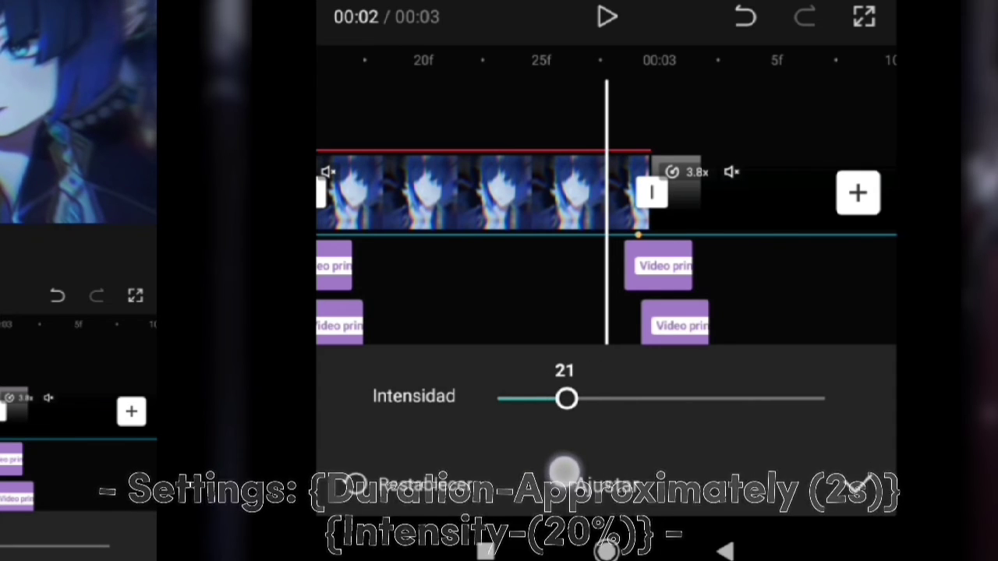
click(858, 483)
click(432, 460)
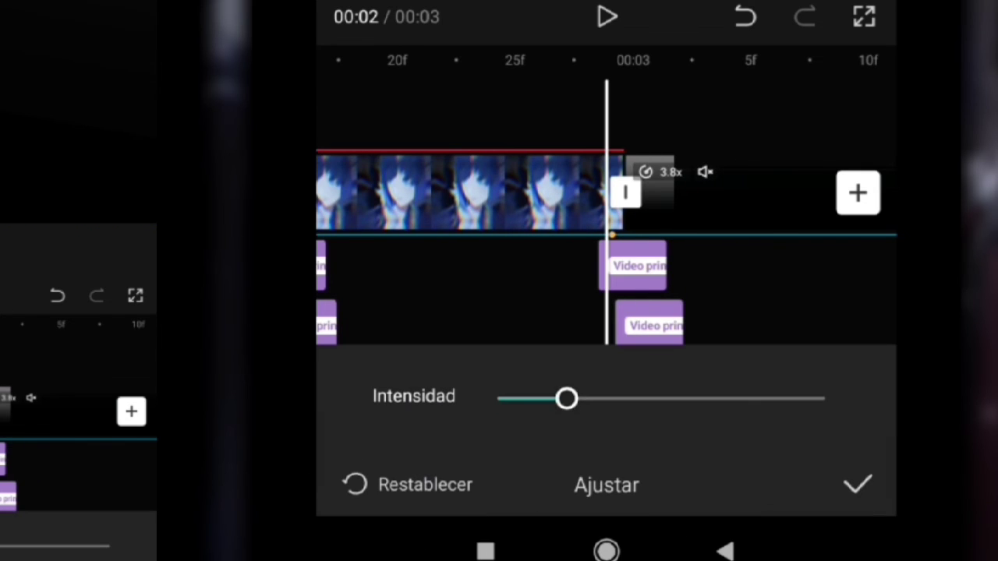
click(858, 485)
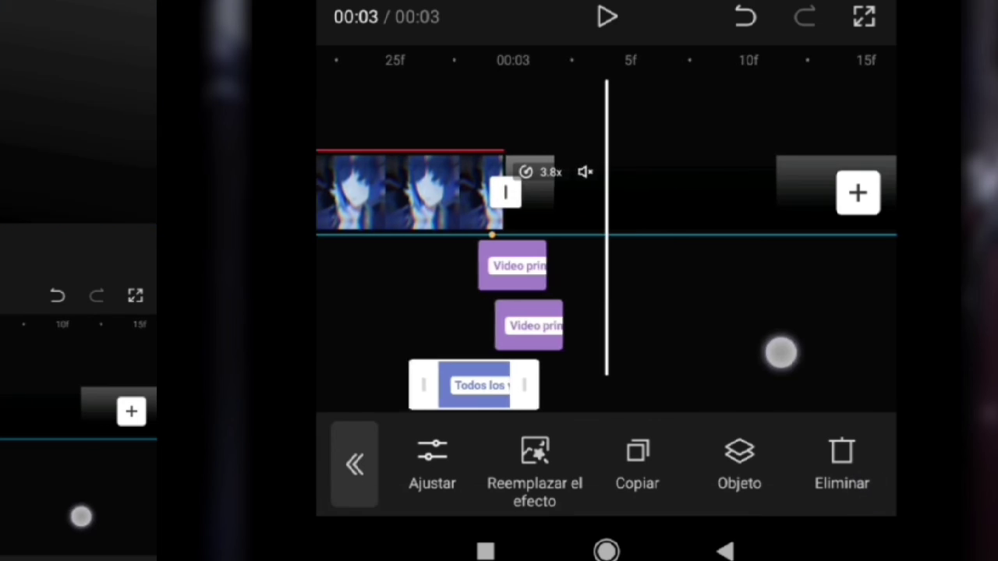
Step: Duplicate Angulo amplio, stagger the copy beneath the original, and raise its intensity to about 60
drag(692, 353, 818, 414)
click(637, 460)
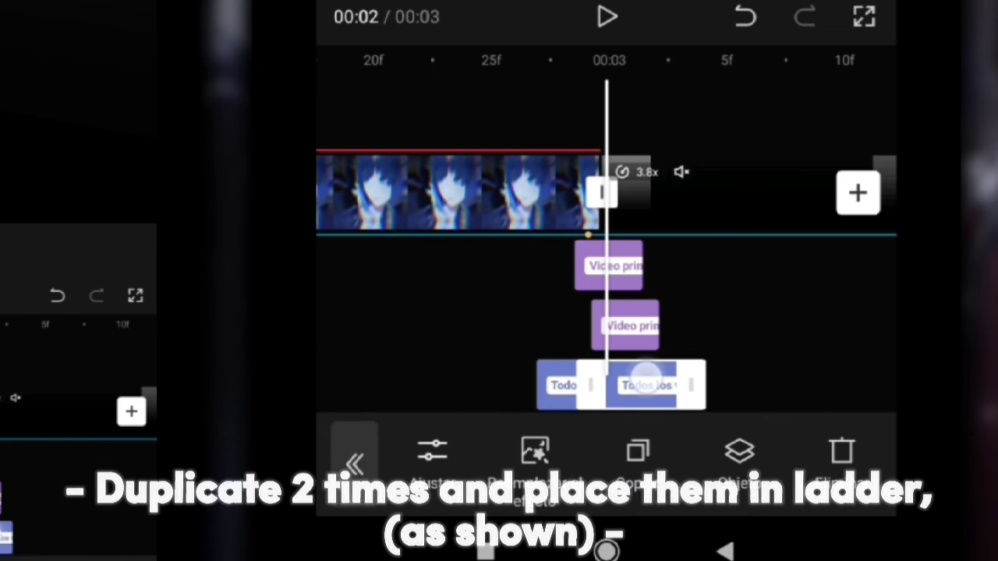
drag(635, 383, 606, 449)
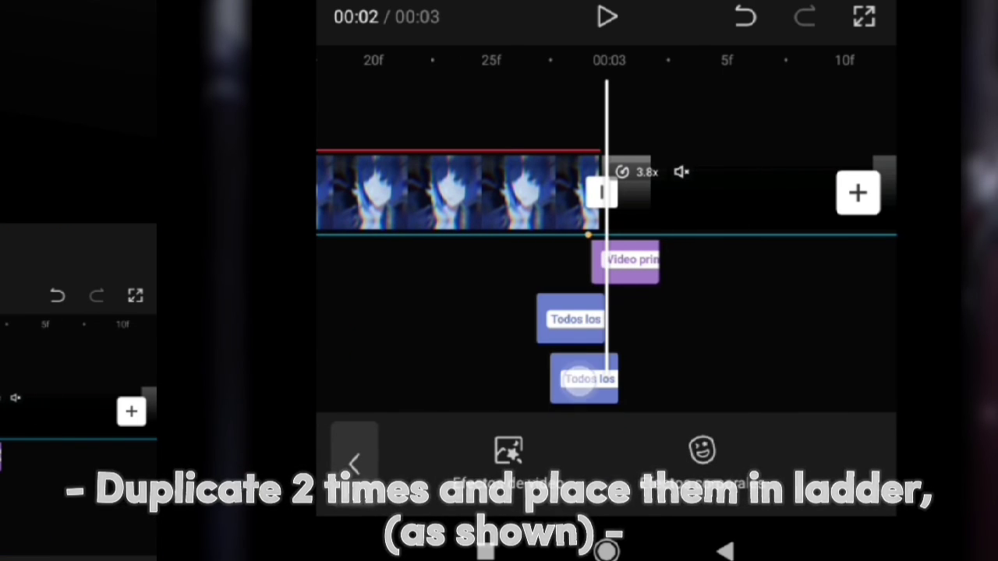
click(624, 378)
drag(604, 435, 558, 434)
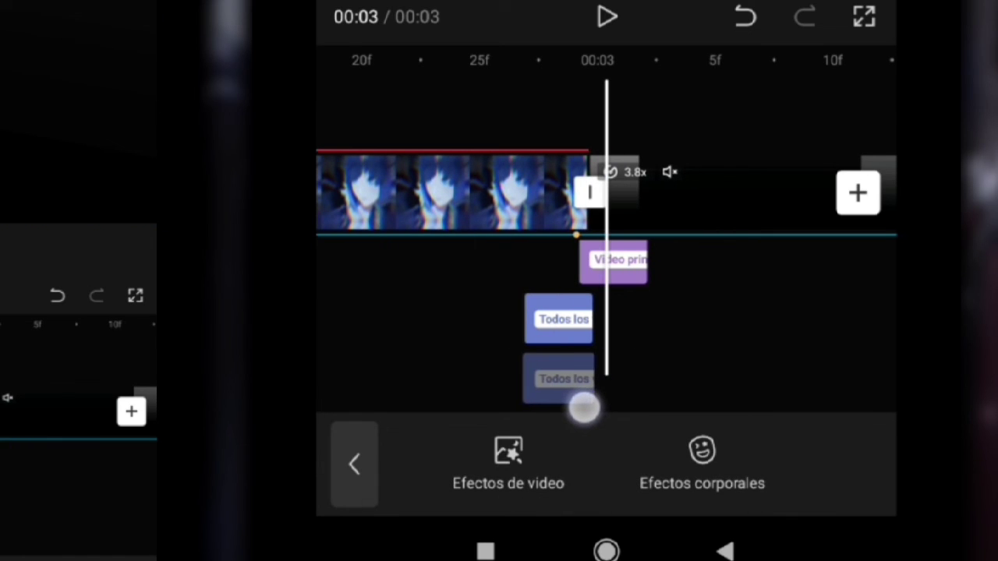
drag(656, 368, 627, 335)
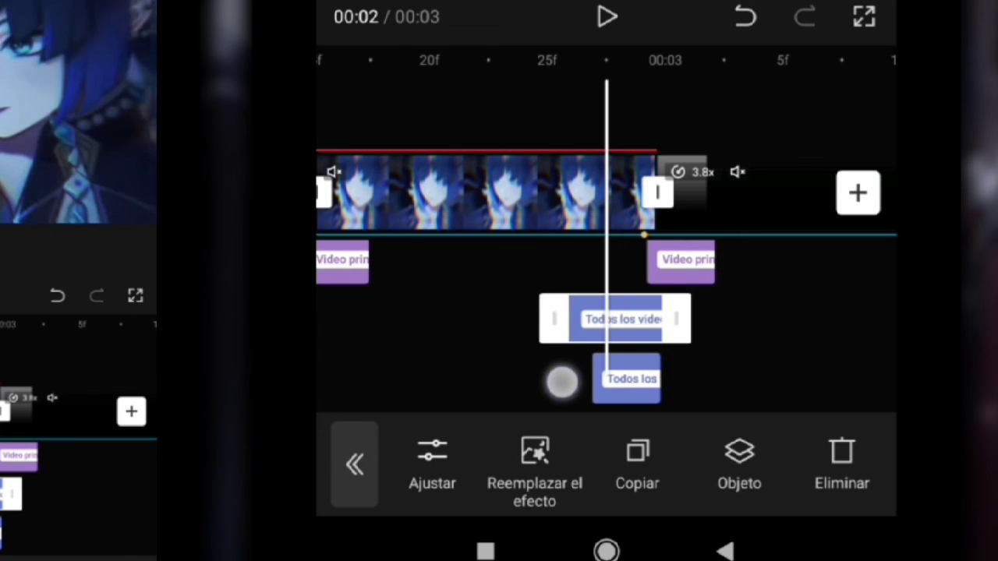
mouse_move(552, 405)
mouse_down()
mouse_move(600, 405)
mouse_move(596, 416)
mouse_up()
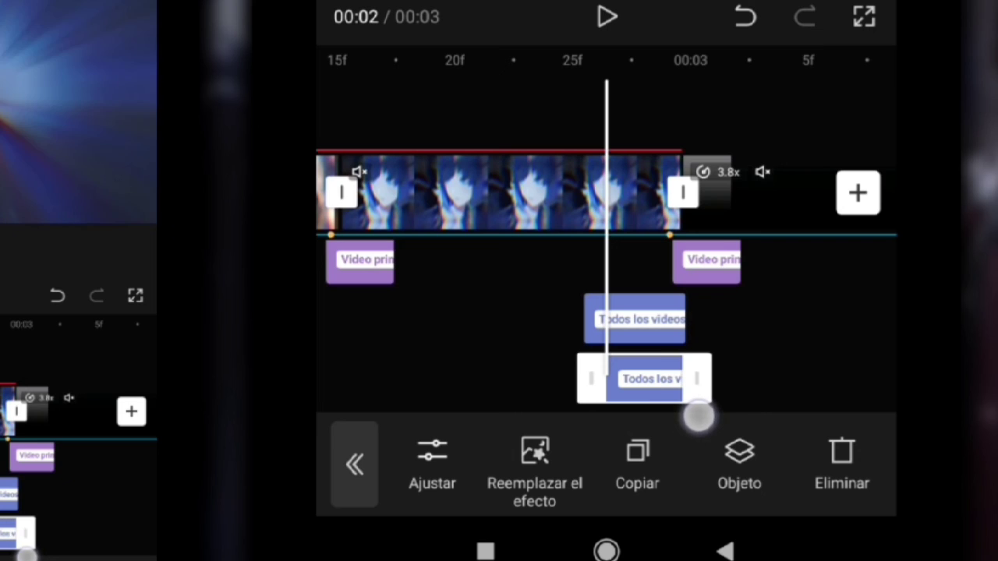
drag(696, 414, 622, 414)
mouse_move(622, 378)
mouse_down()
mouse_move(636, 403)
mouse_move(499, 433)
mouse_up()
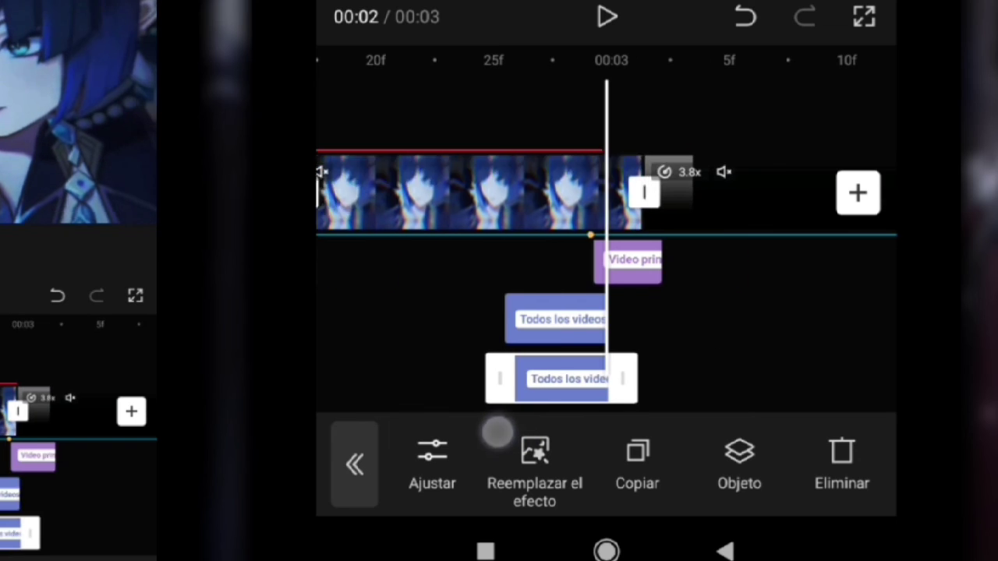
click(431, 460)
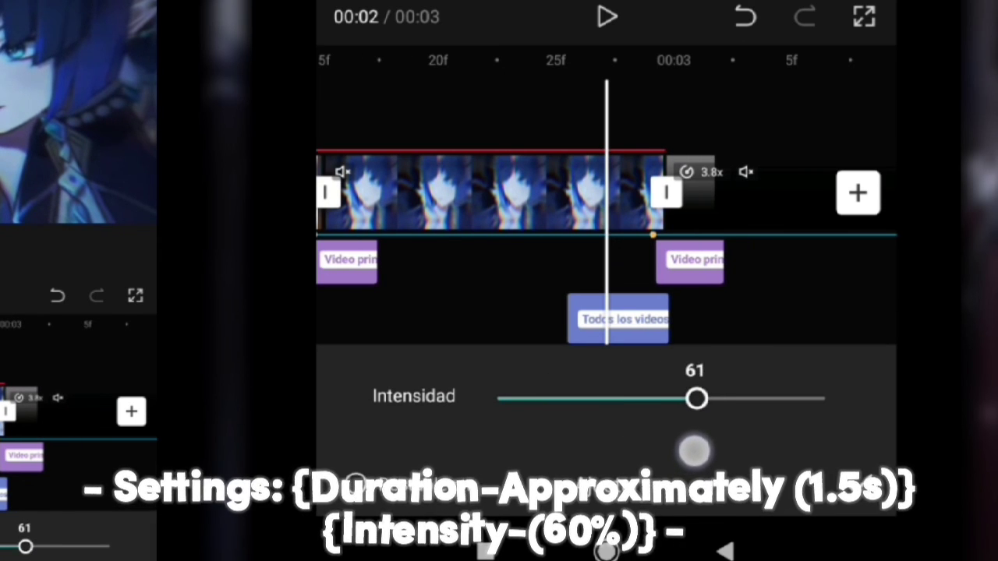
drag(689, 455, 695, 454)
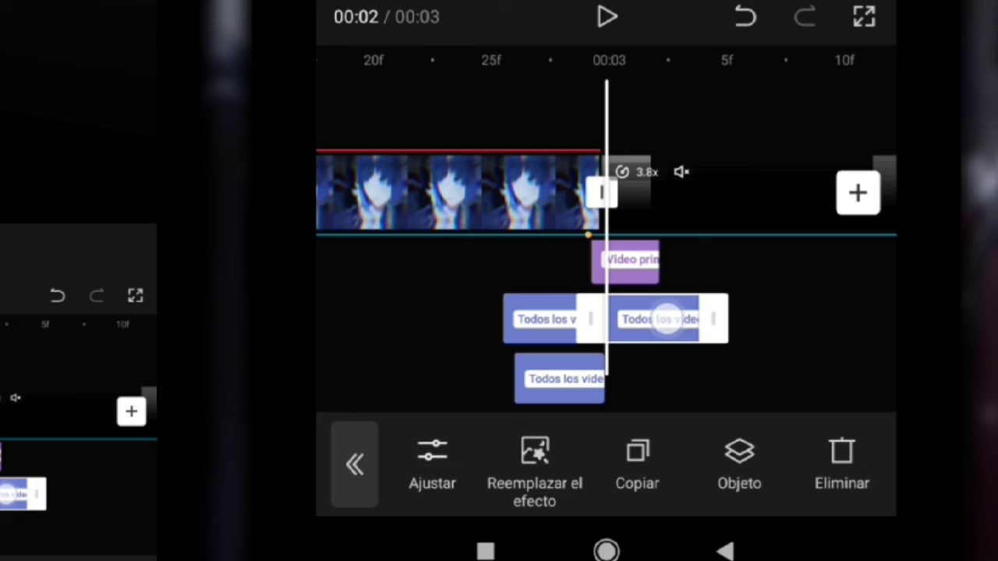
Step: Move another copy onto the bottom track, shift it earlier, and raise its intensity to 93
drag(663, 319, 622, 386)
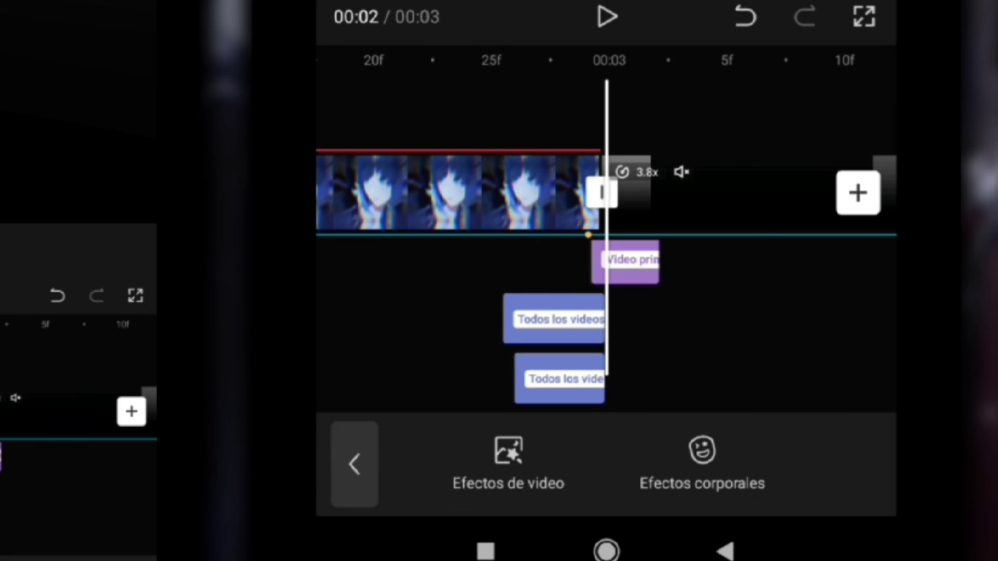
mouse_move(514, 398)
mouse_down()
mouse_move(511, 417)
mouse_move(699, 409)
mouse_up()
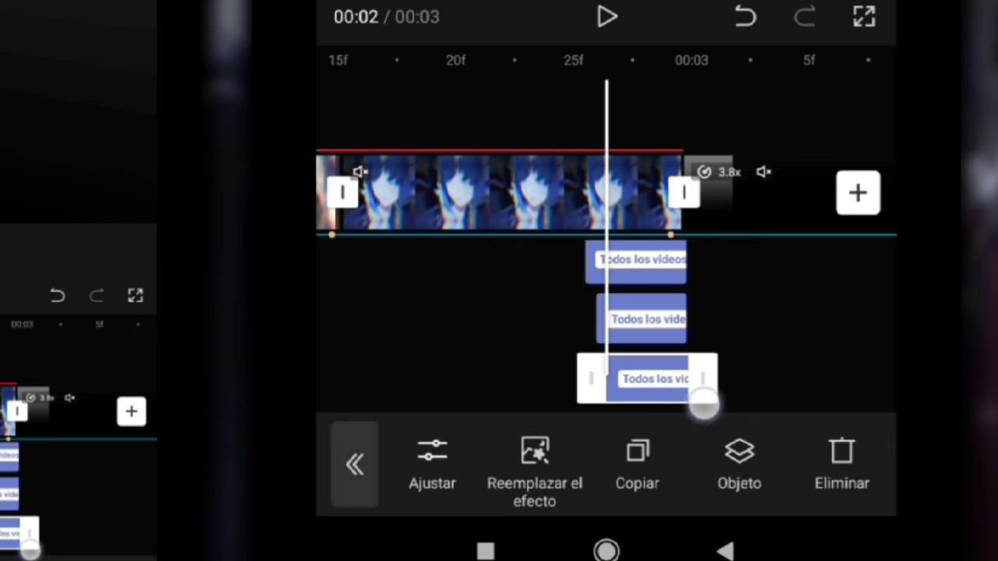
drag(741, 323, 775, 336)
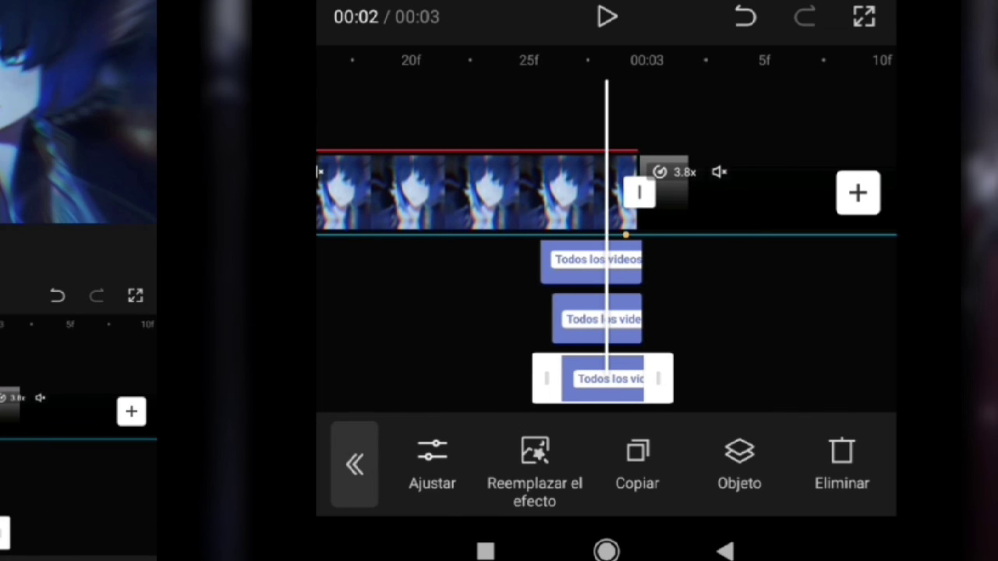
click(432, 460)
drag(698, 402, 874, 439)
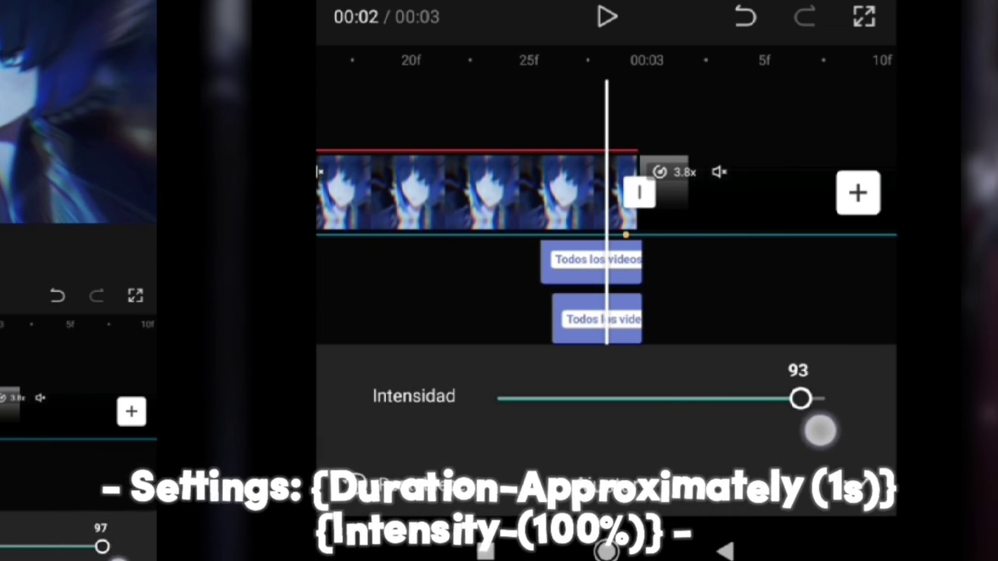